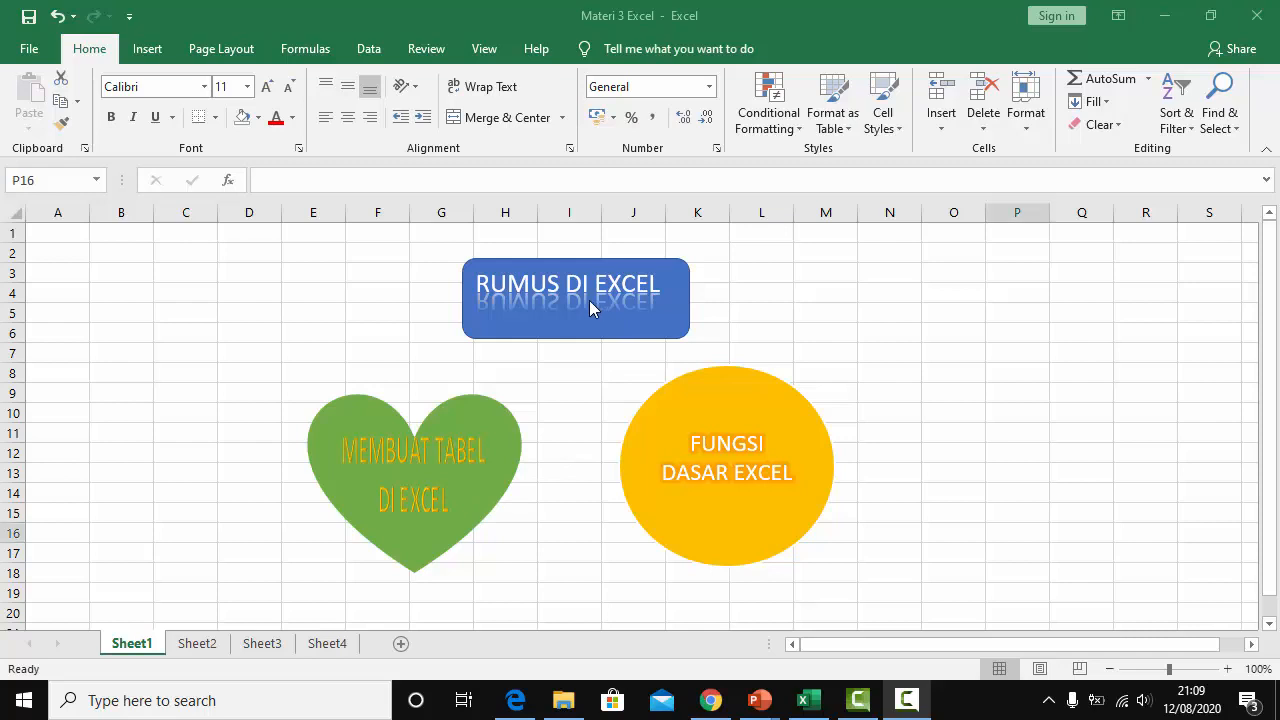
Switch to Sheet2 and look over the formula-writing rules and the sample numbers in N4 and O4
key(ctrl+Page_Down)
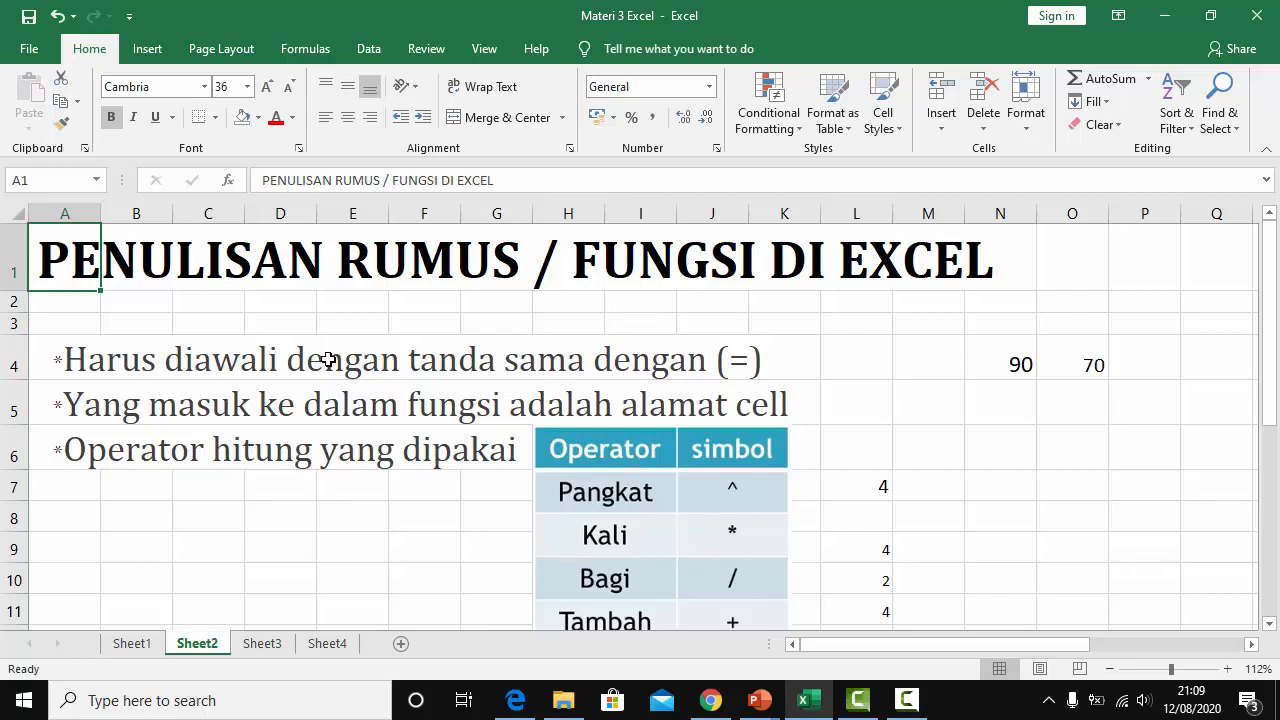
scroll(300, 411, down, 3)
scroll(300, 411, up, 3)
click(1005, 361)
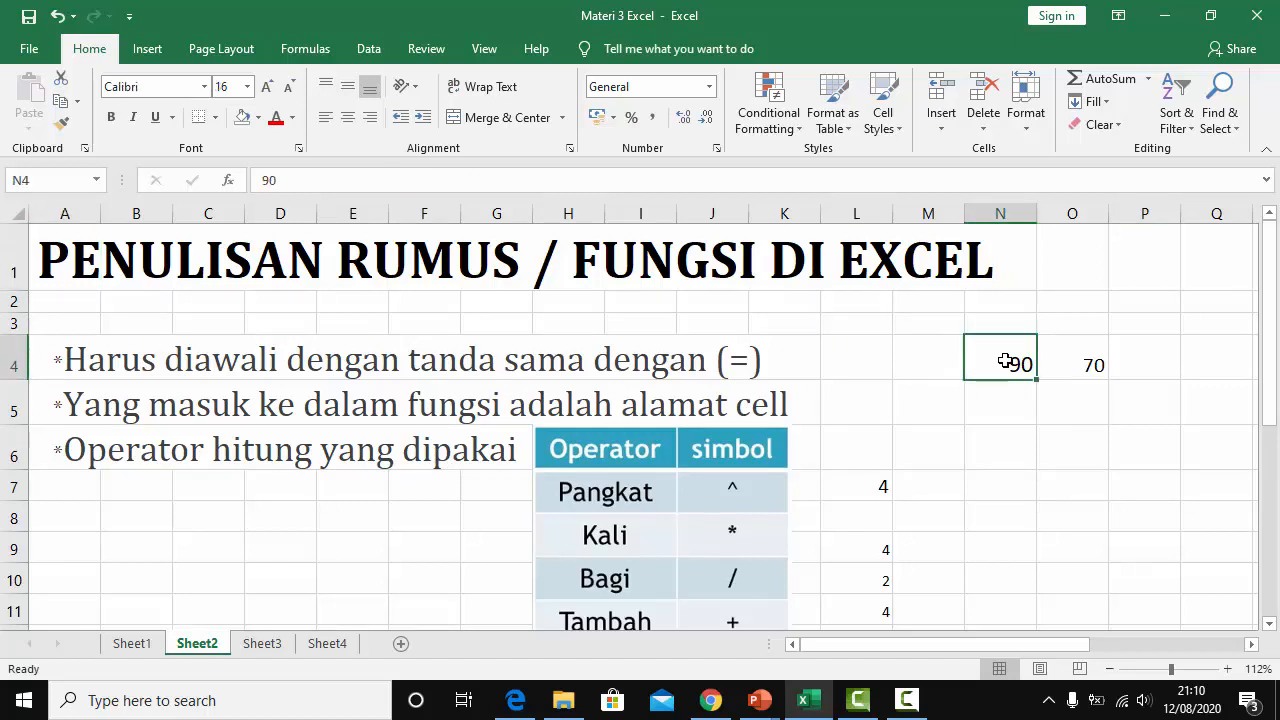
click(1081, 351)
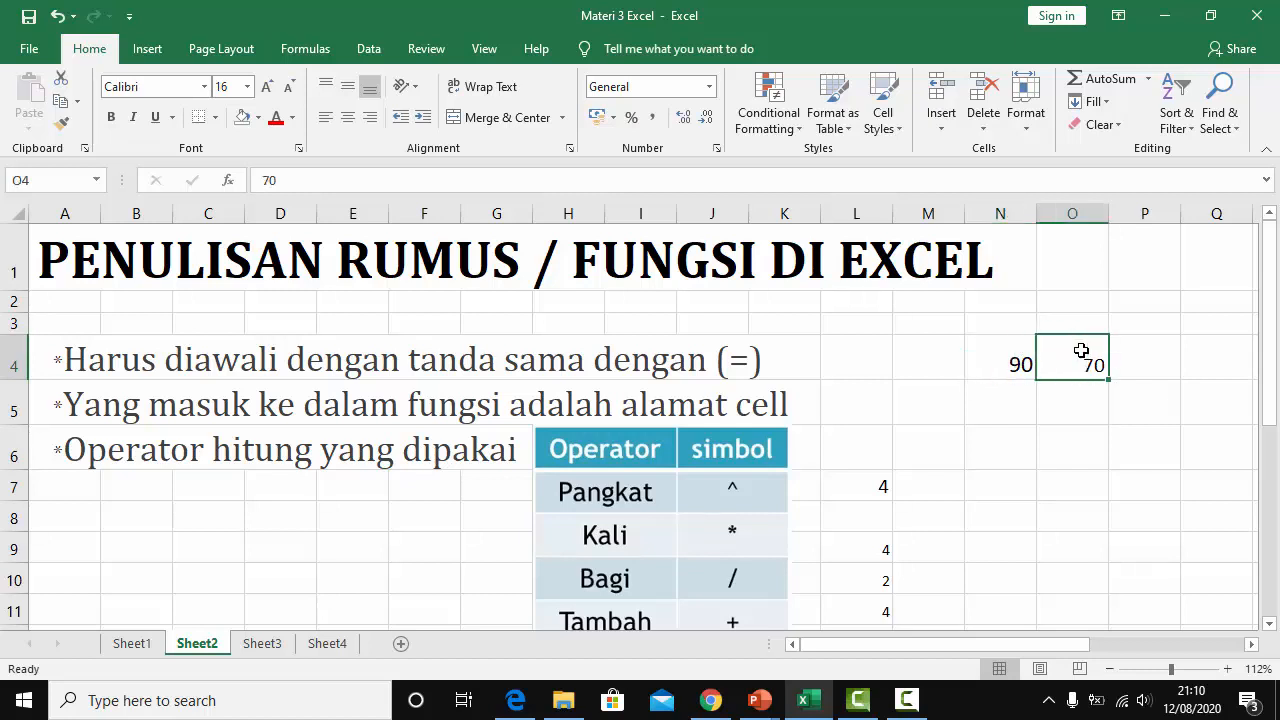
Enter the formula =N4+O4 in P4, using cell references for both numbers
click(1140, 365)
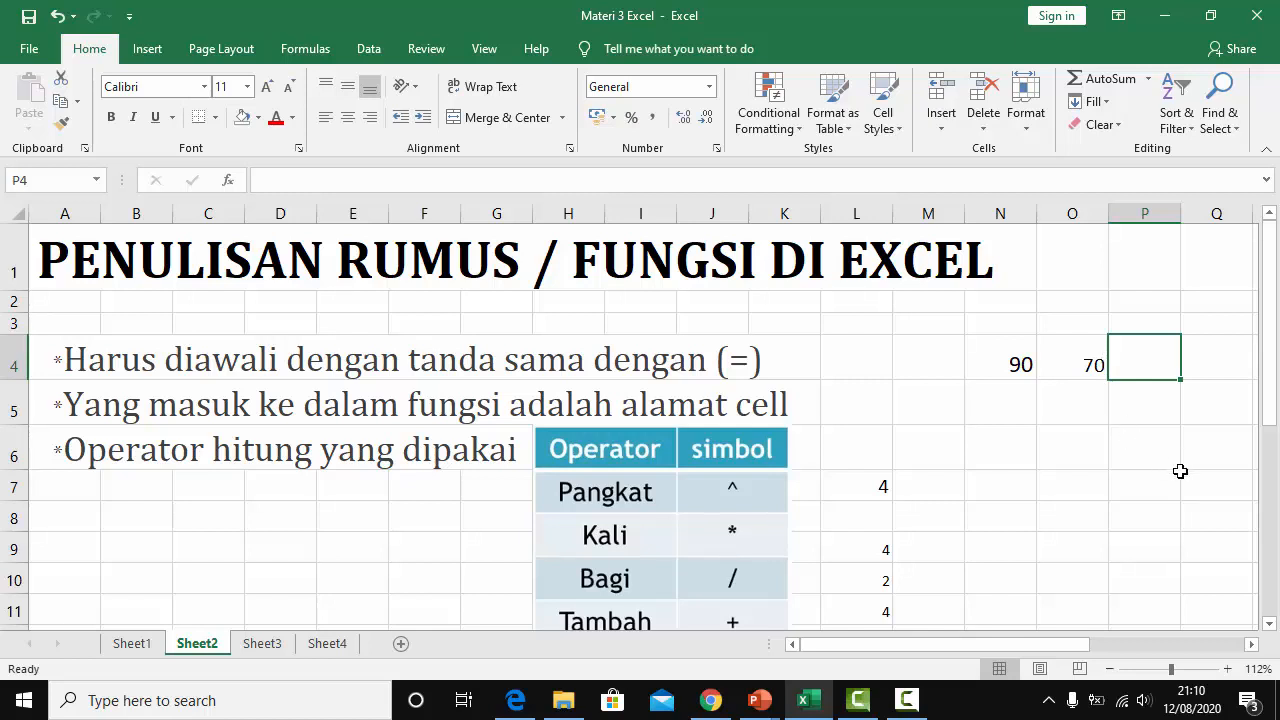
click(290, 183)
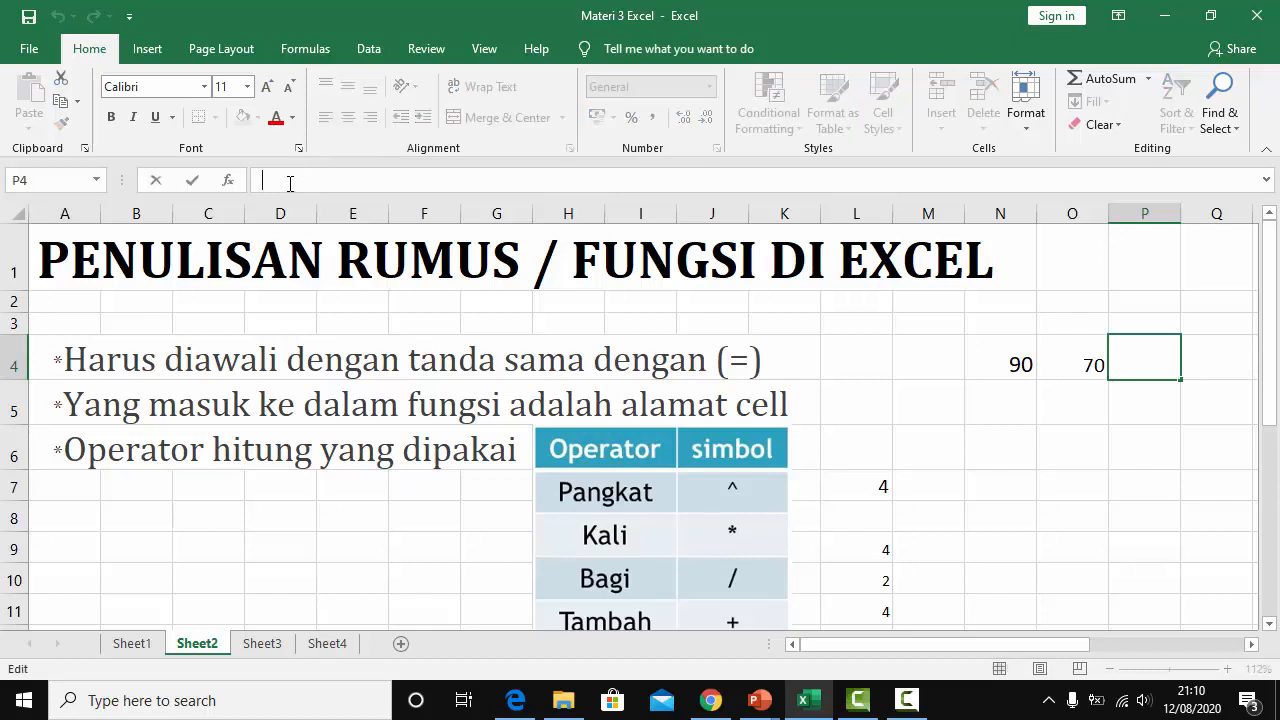
text(=)
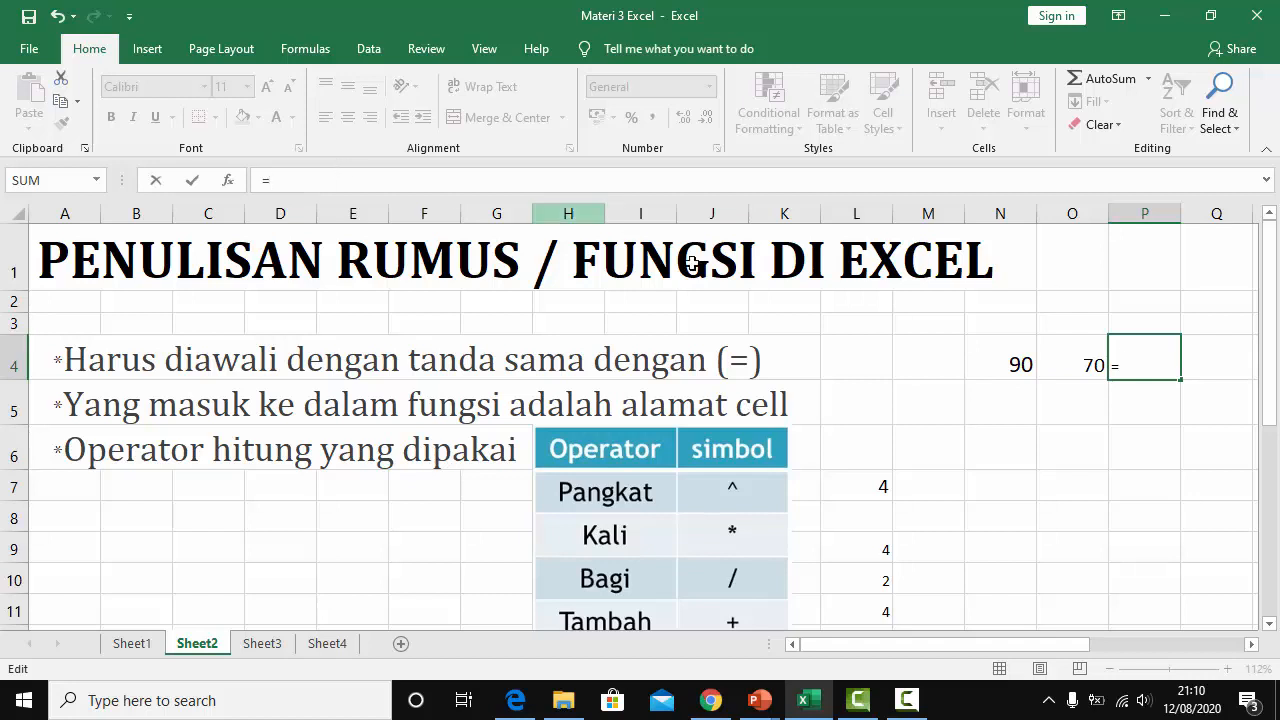
text(90)
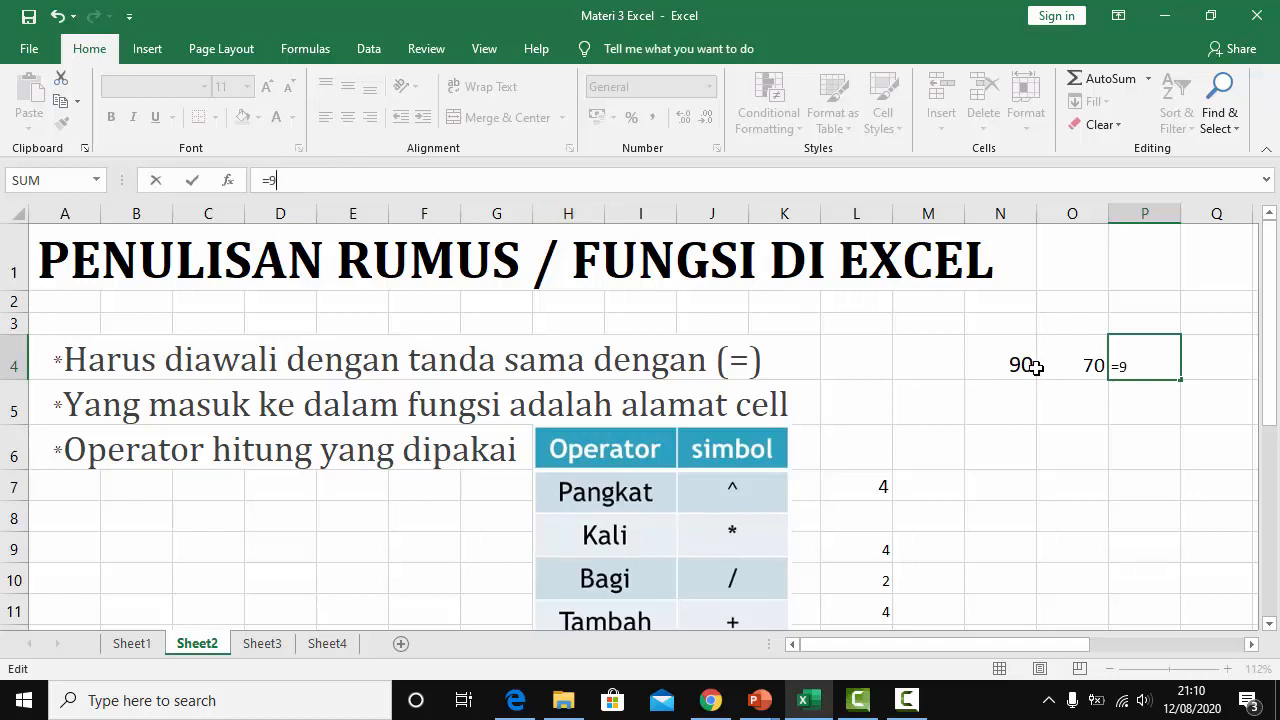
key(BackSpace)
key(BackSpace)
click(1011, 365)
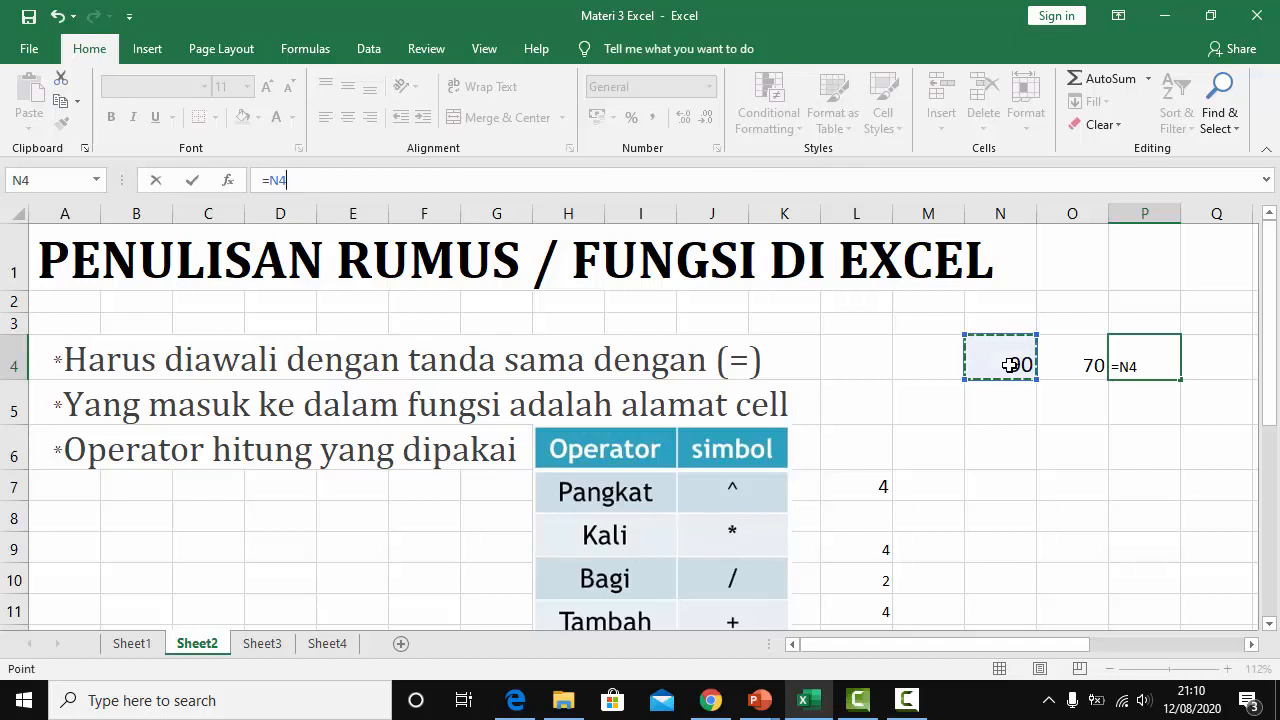
text(+)
click(1086, 348)
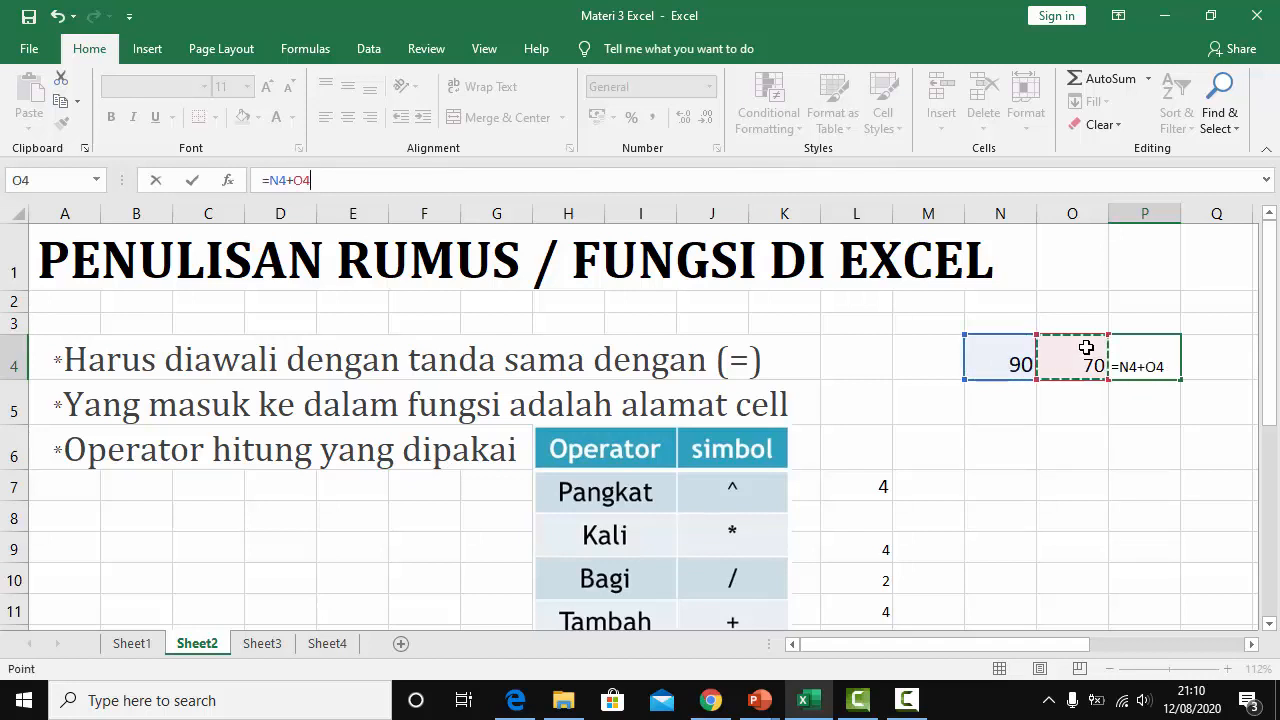
key(Return)
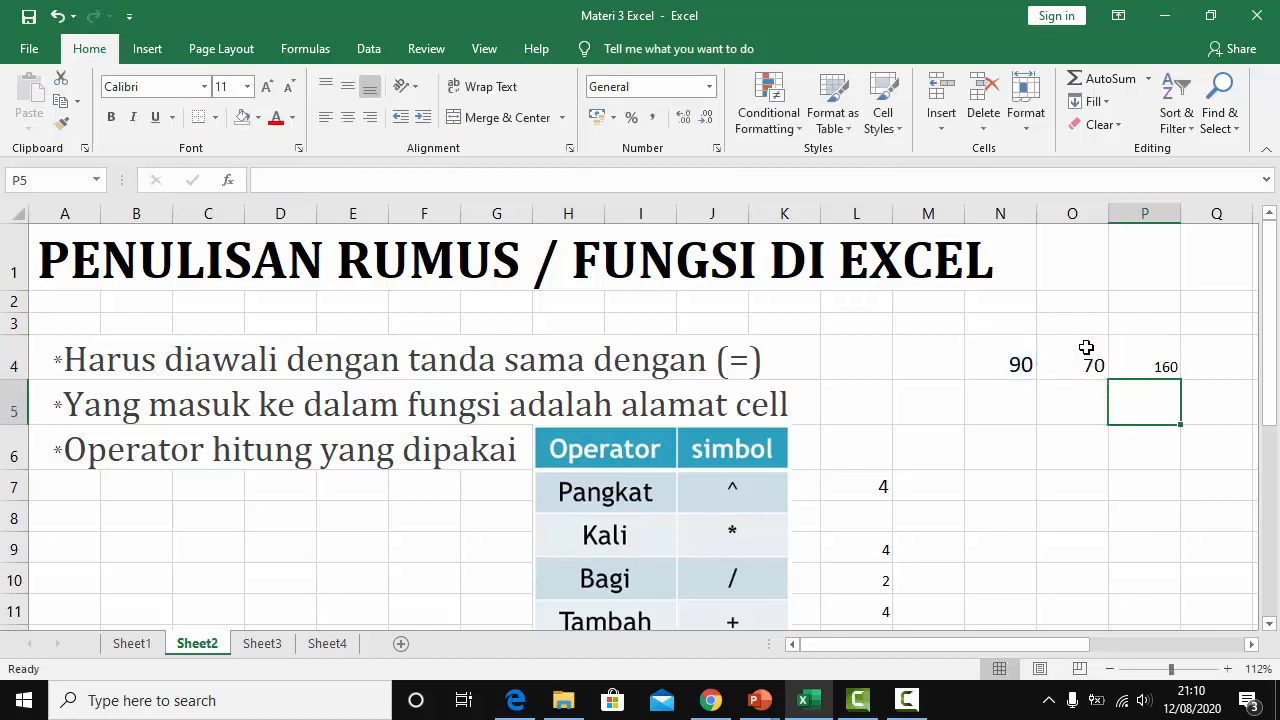
Increase the font size of the sum in P4 to 16
key(Up)
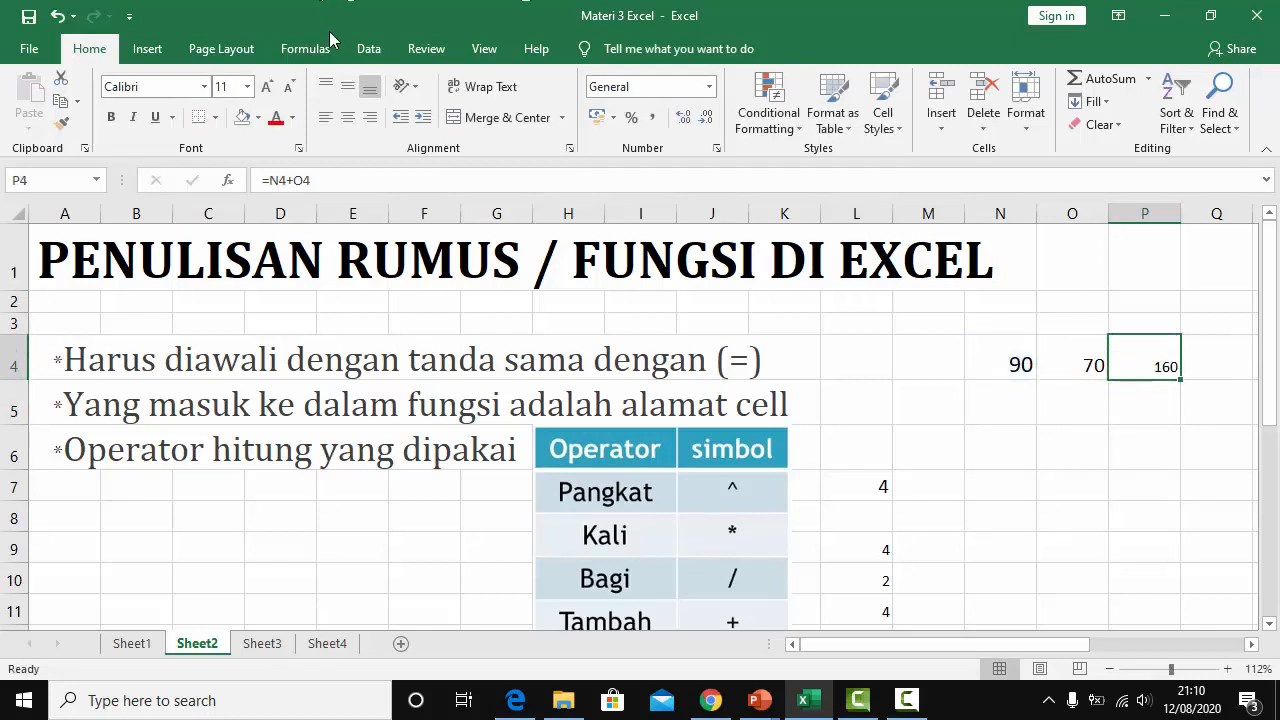
click(266, 86)
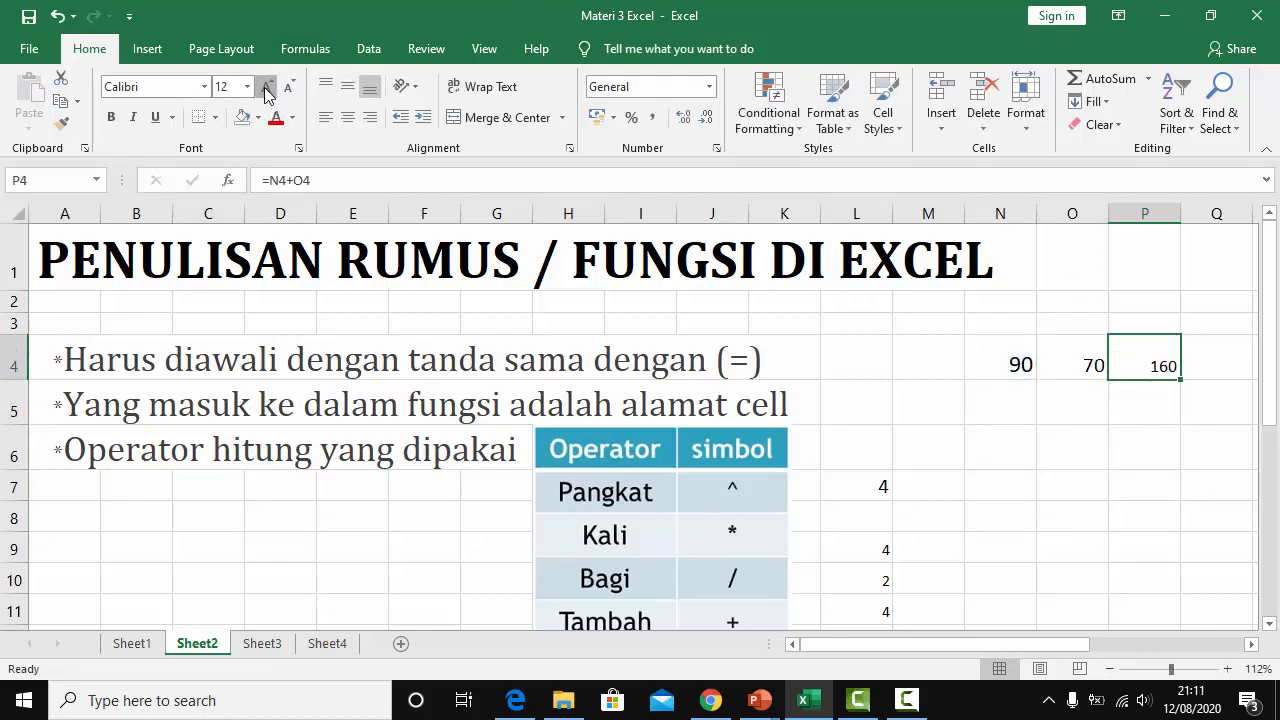
click(266, 86)
click(266, 86)
Check the contents of N4 and O4 and the addition formula in P4
click(1010, 345)
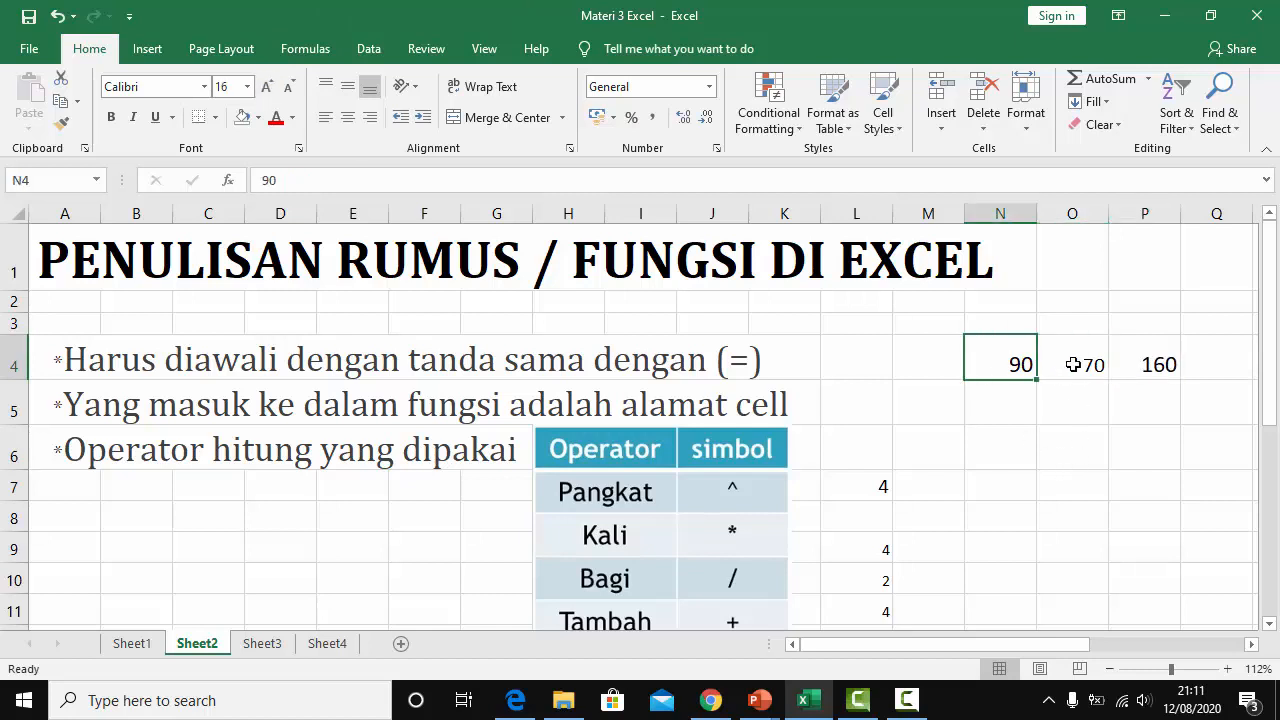
click(1093, 364)
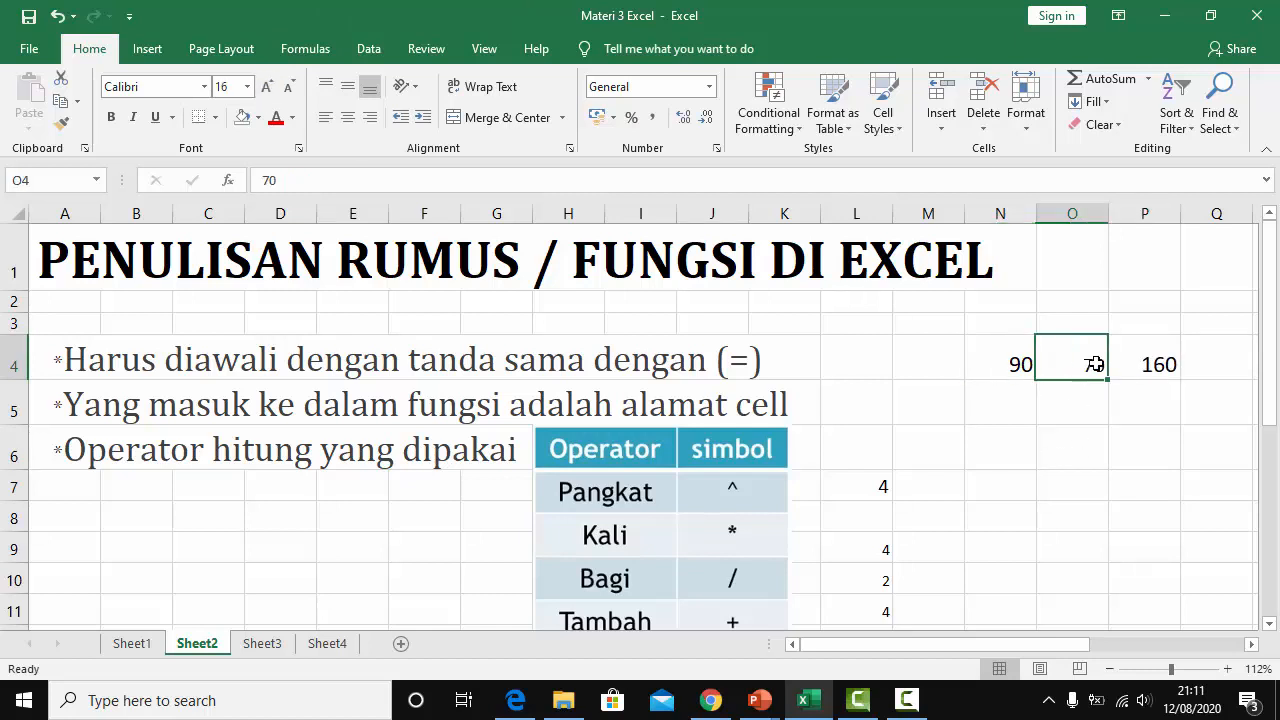
click(1178, 365)
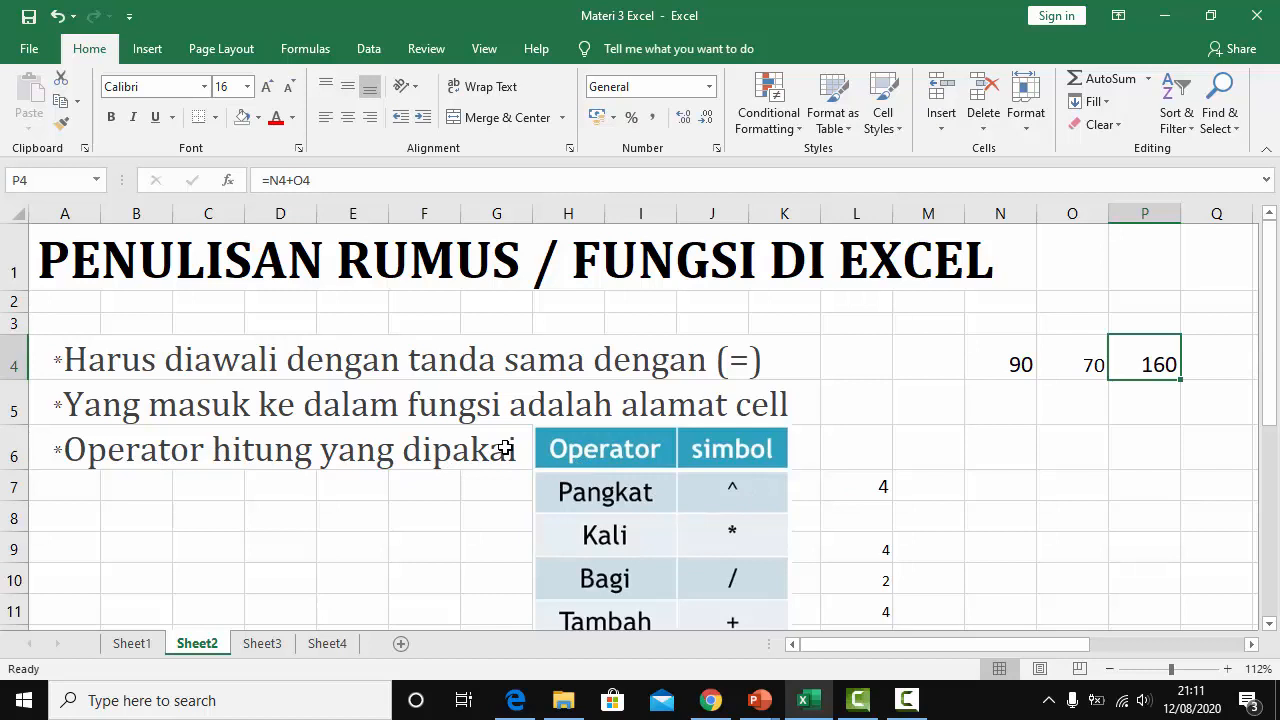
Examine the example formulas for power, multiplication, division, addition and subtraction in L7 and L9 through L12
scroll(750, 420, down, 1)
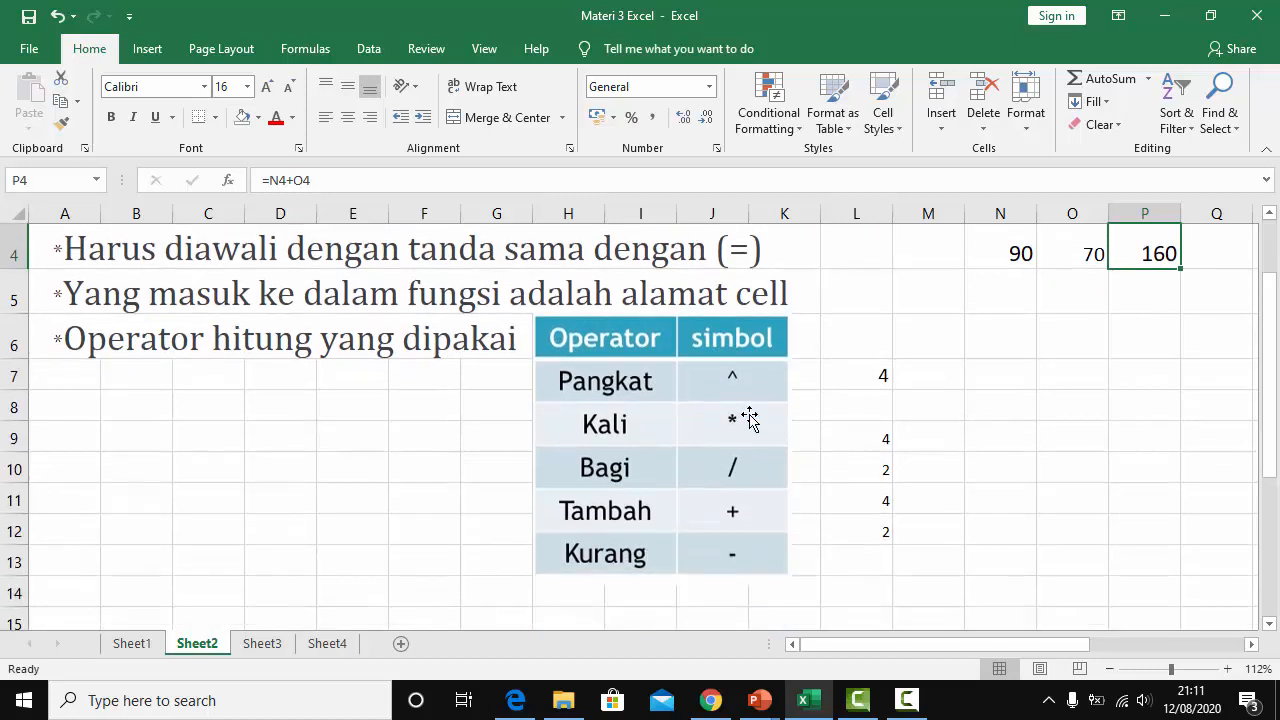
click(855, 374)
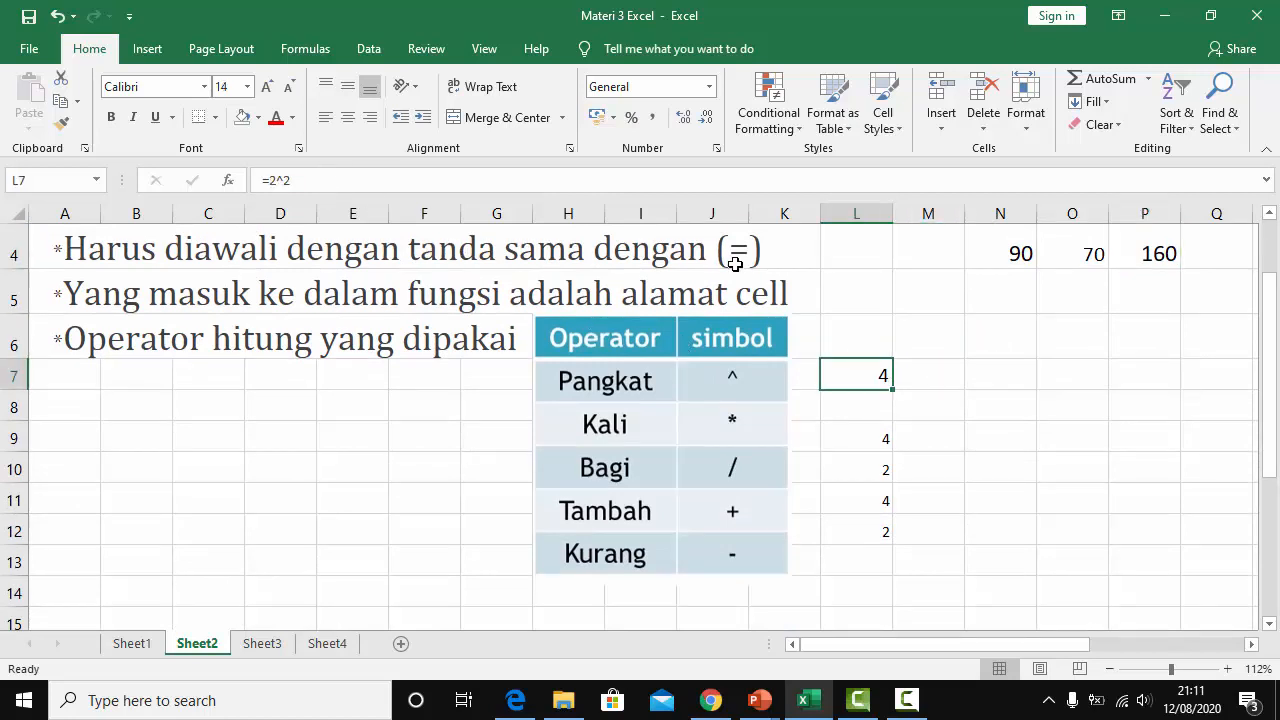
key(F2)
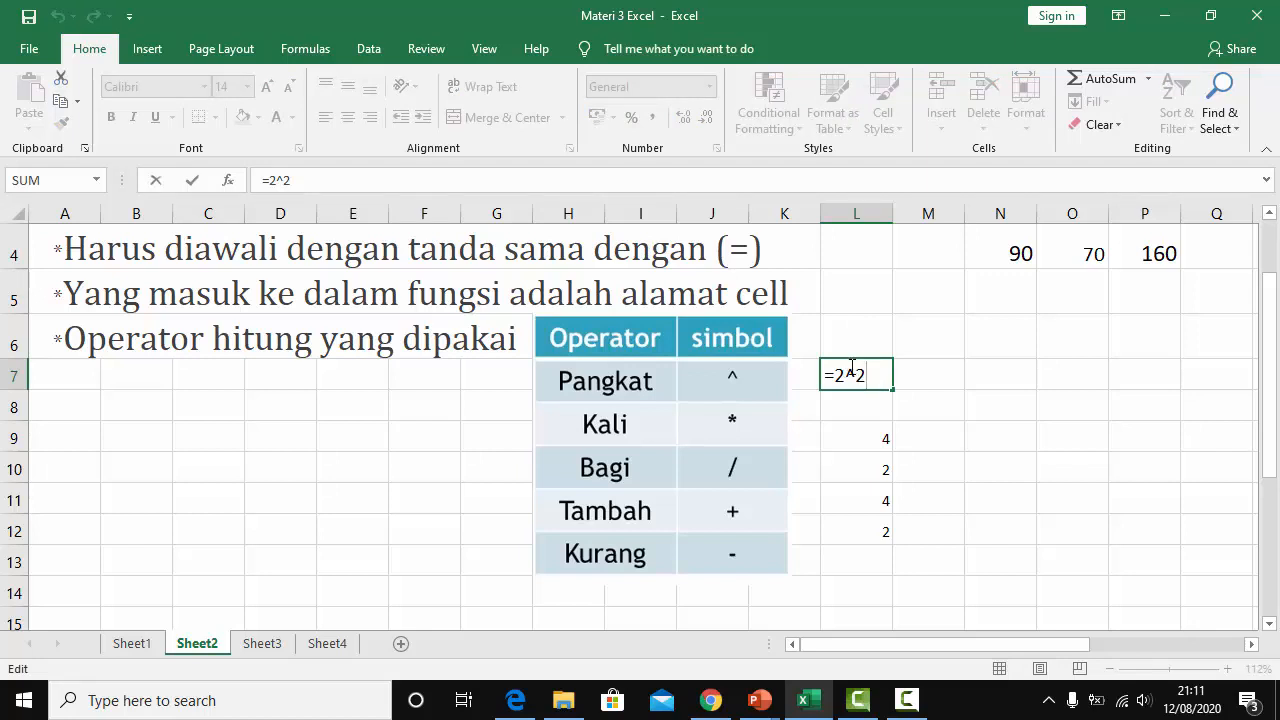
key(Return)
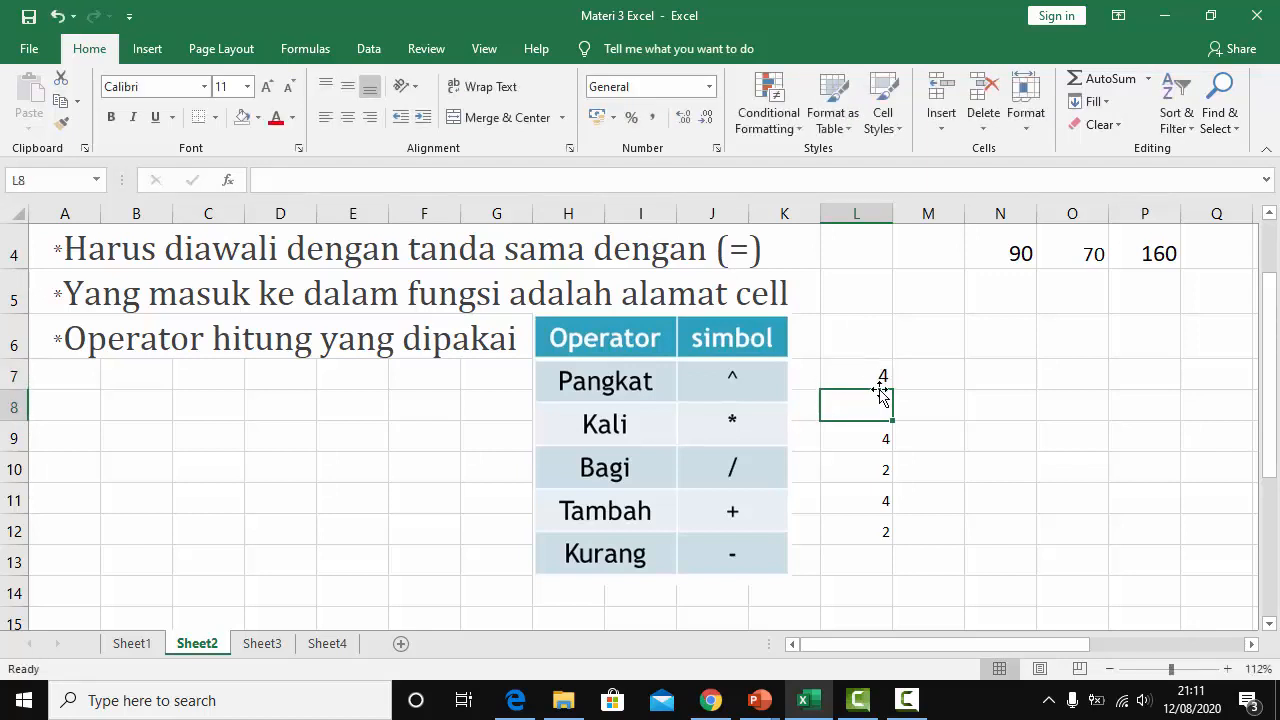
click(871, 433)
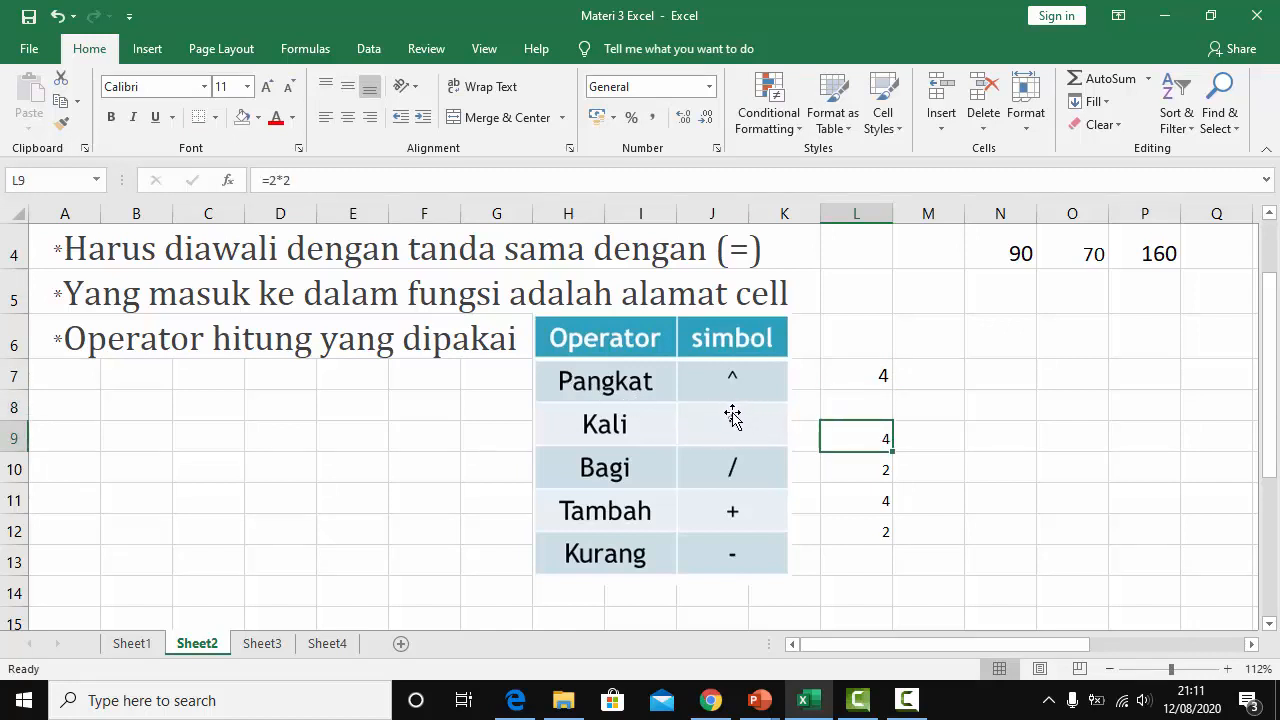
key(F2)
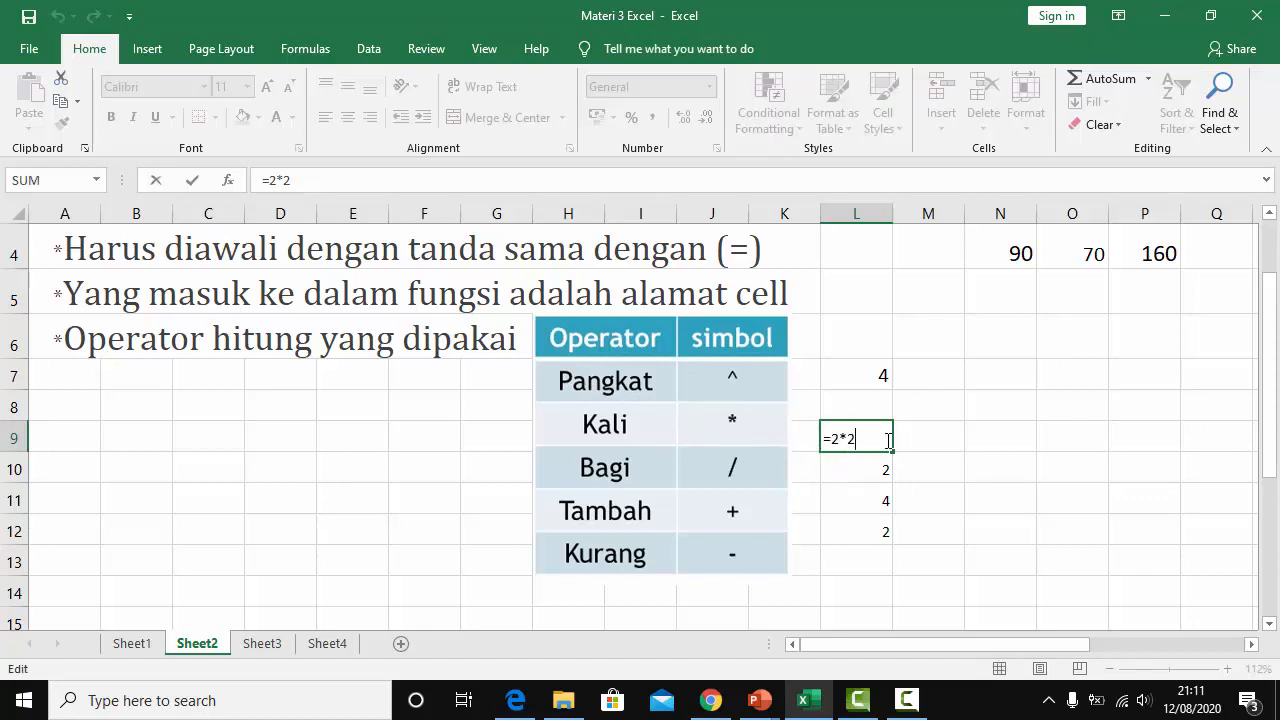
key(Return)
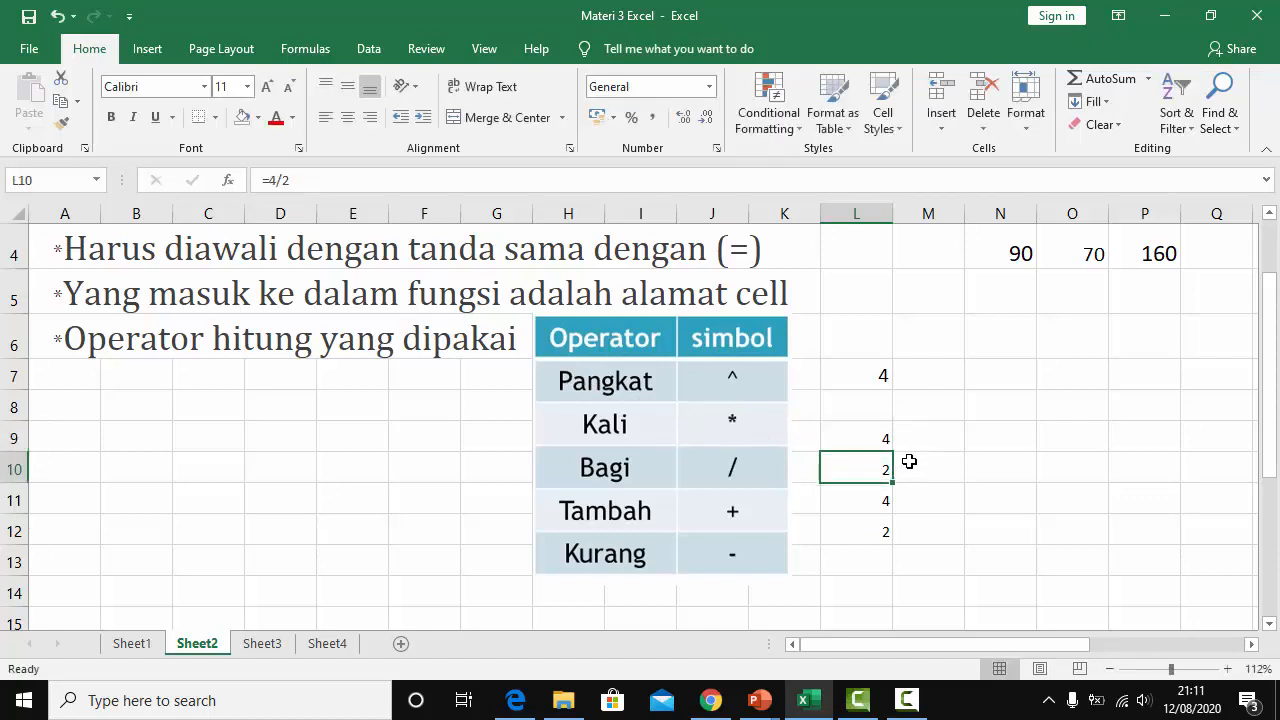
key(F2)
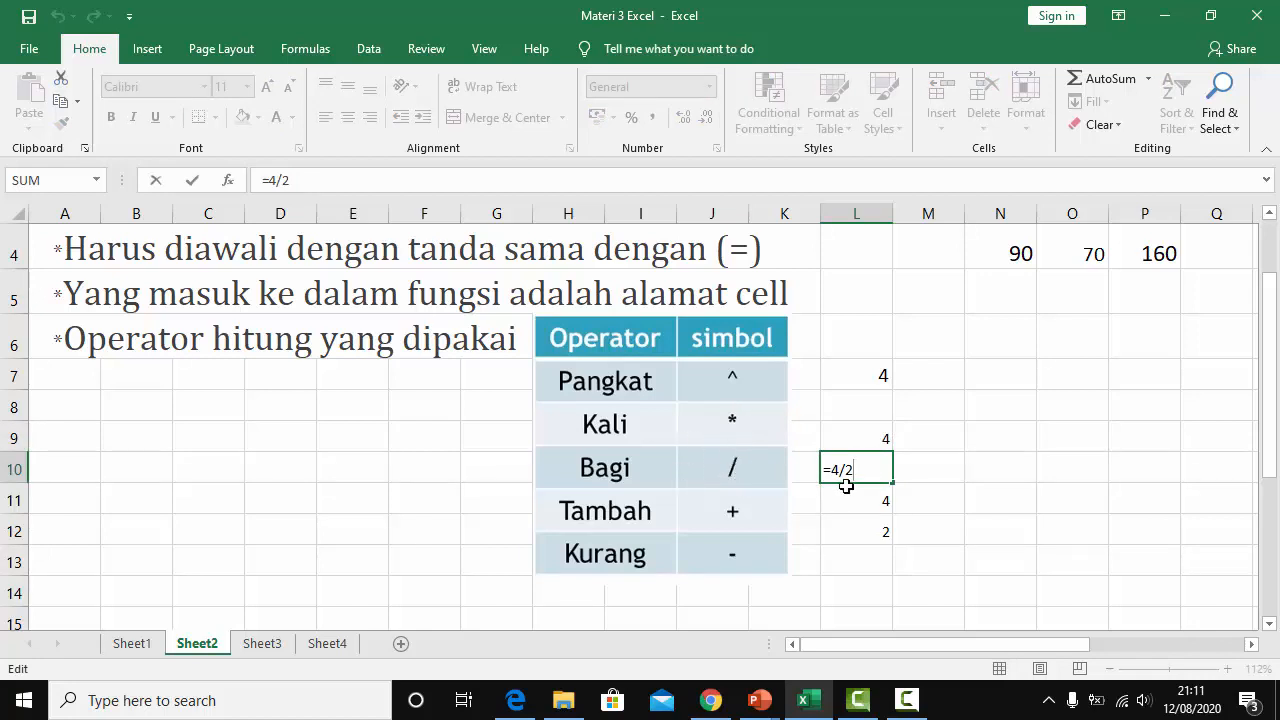
key(Return)
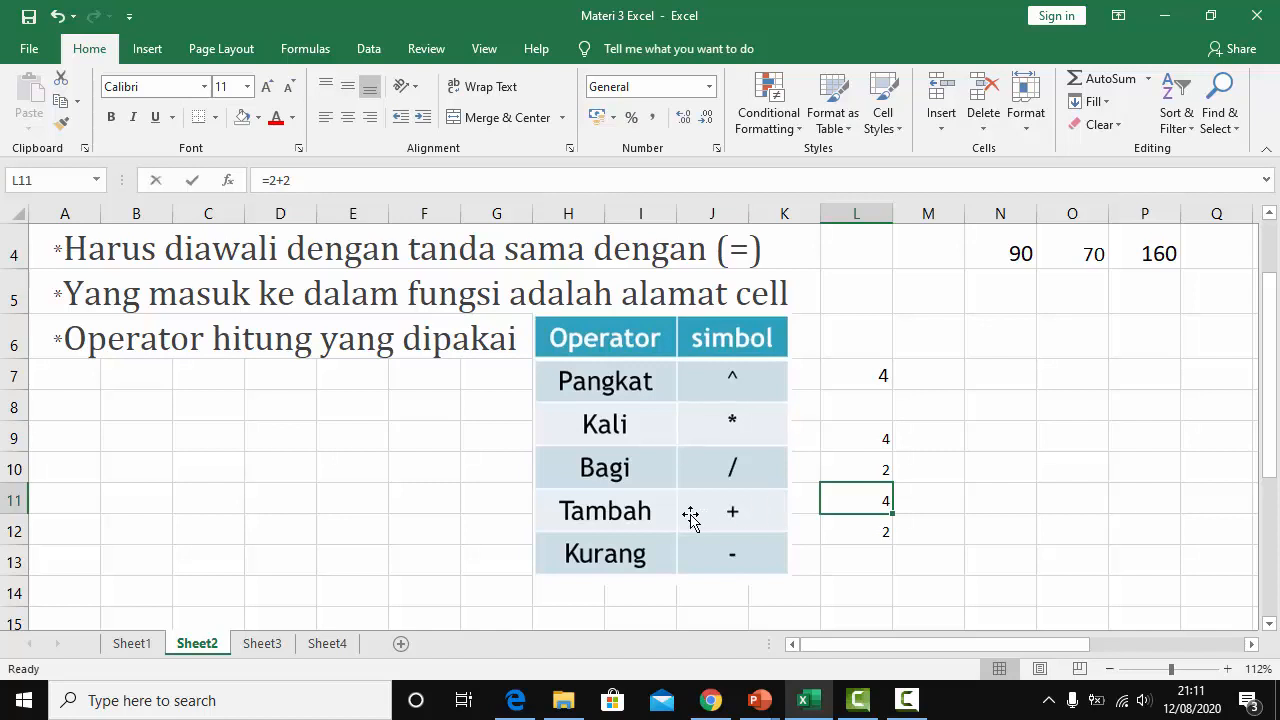
key(F2)
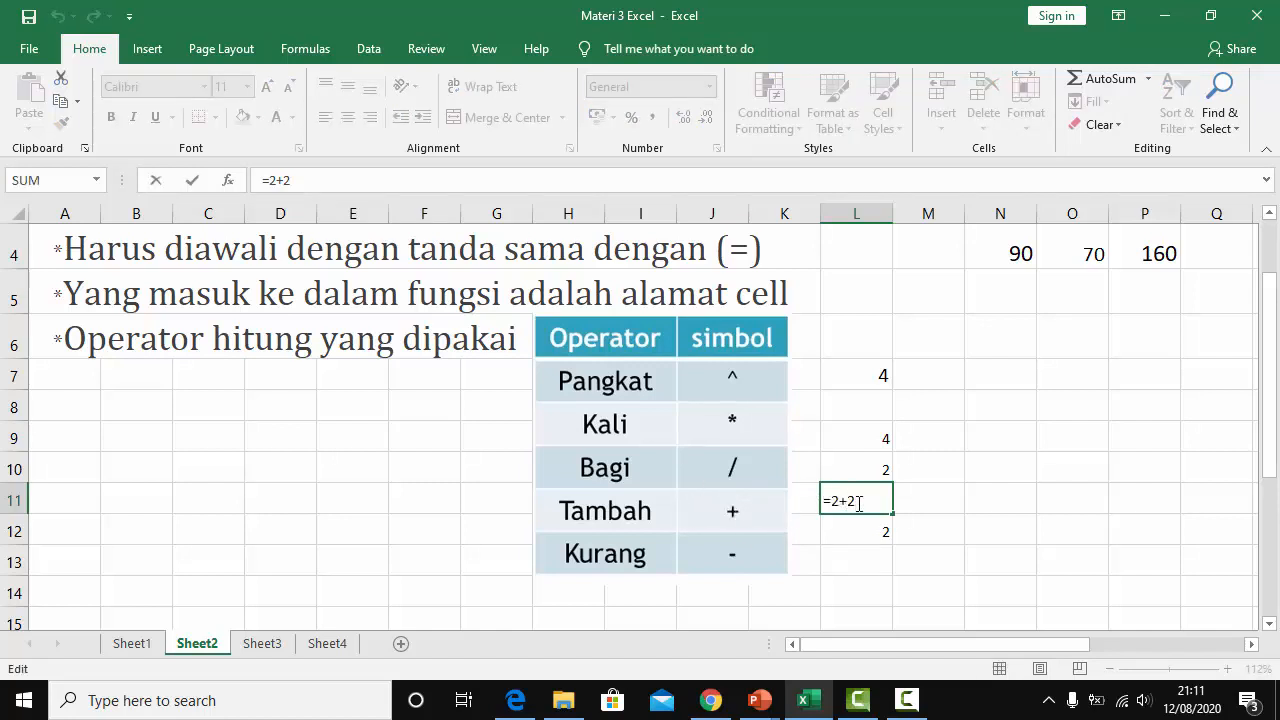
key(Return)
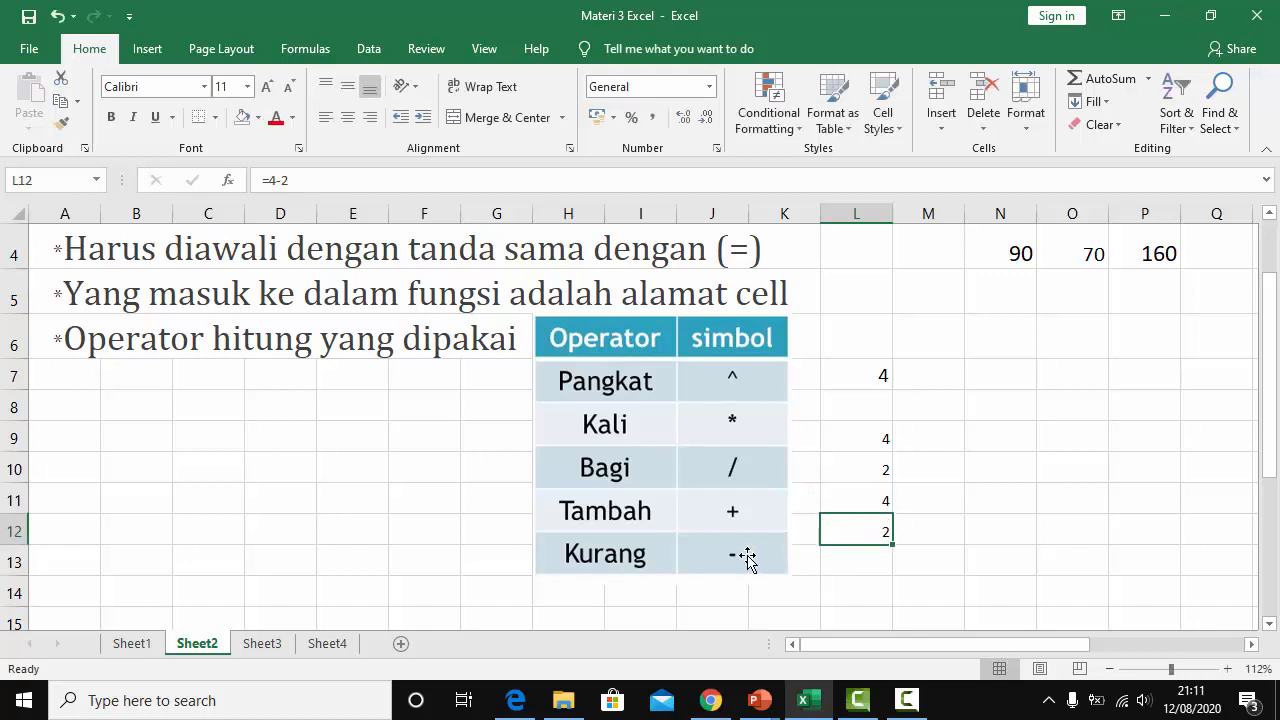
key(F2)
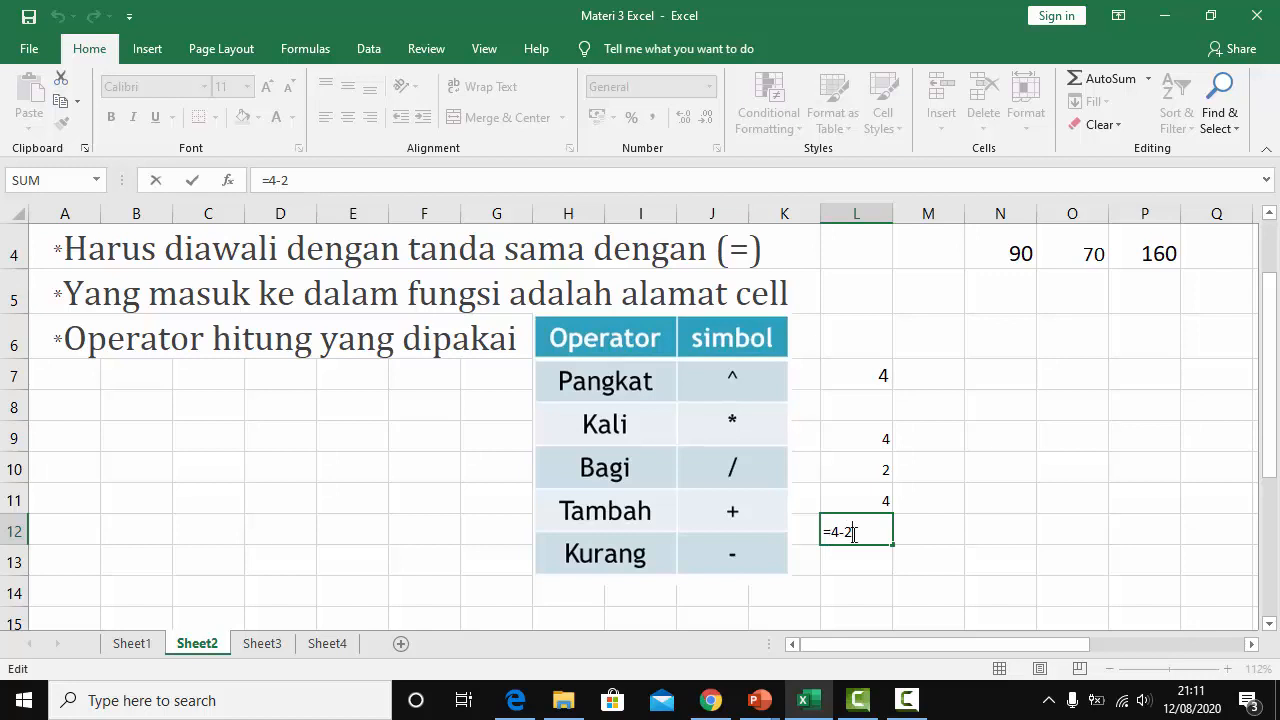
key(Return)
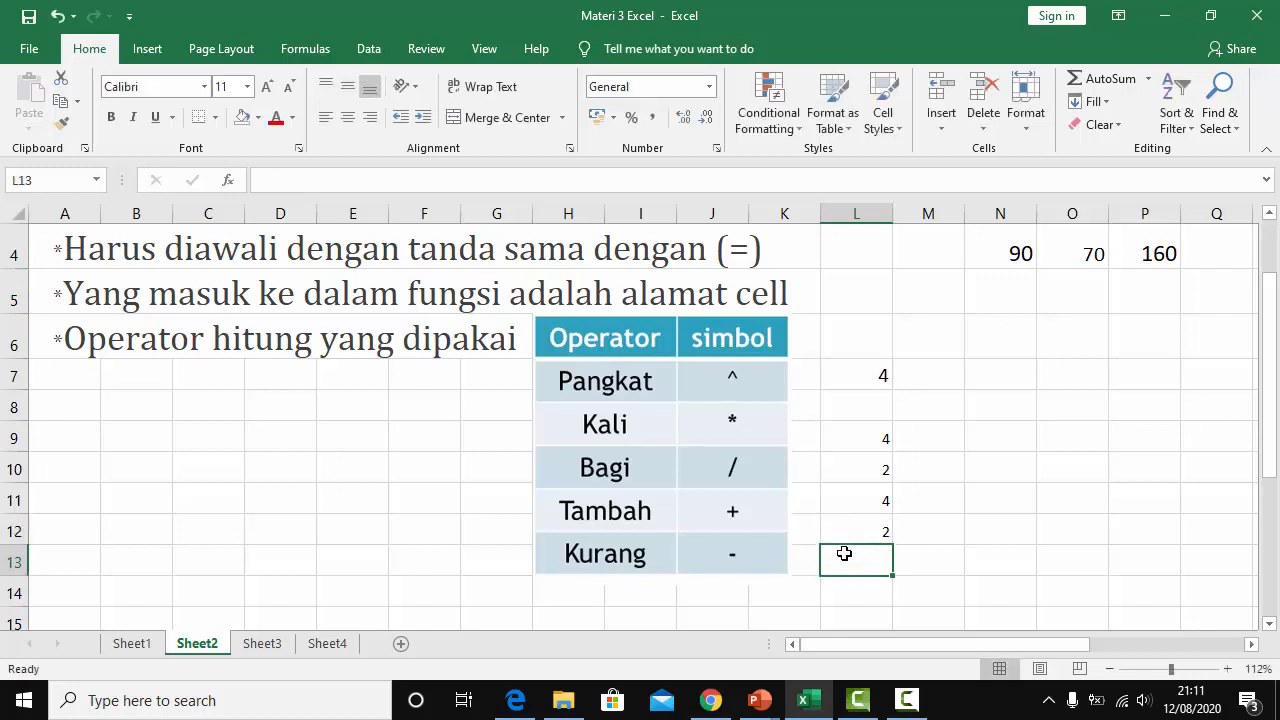
Enter the formula =2*5+3 without parentheses in Q17, beside the rule about brackets, and reselect the cell
scroll(844, 553, down, 2)
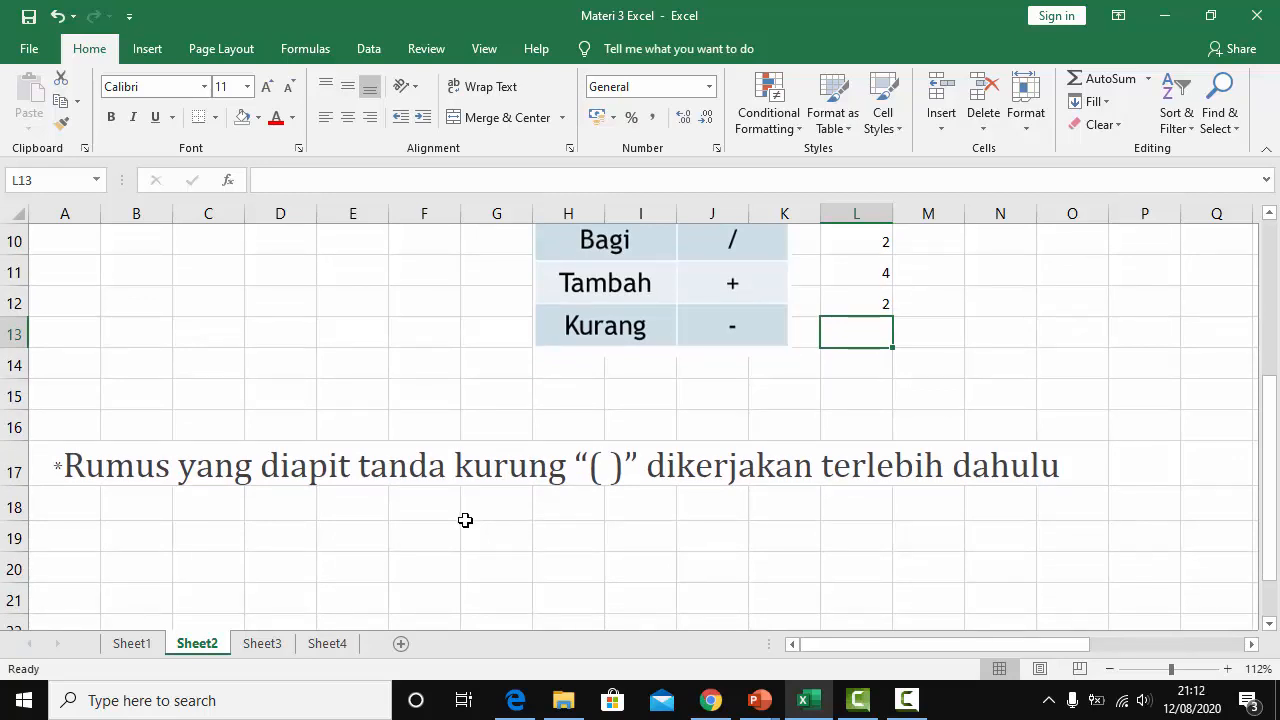
scroll(465, 520, up, 3)
scroll(464, 514, down, 3)
drag(947, 640, 1050, 628)
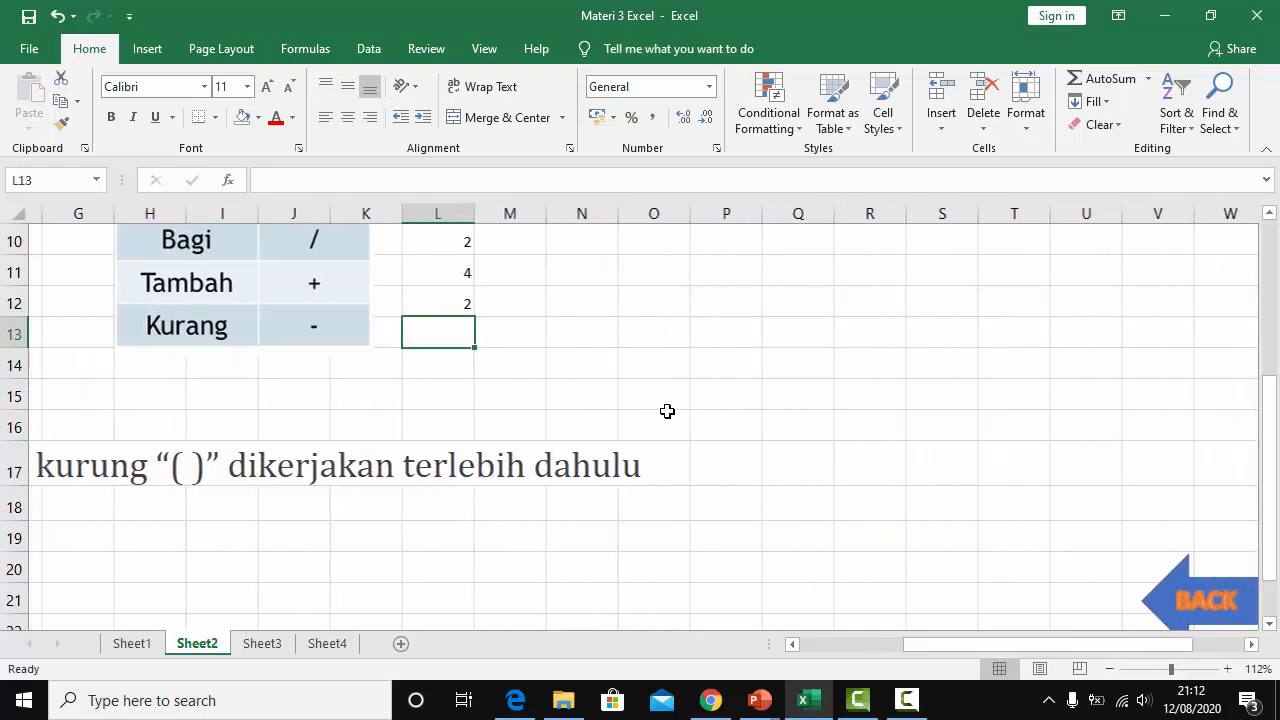
click(786, 469)
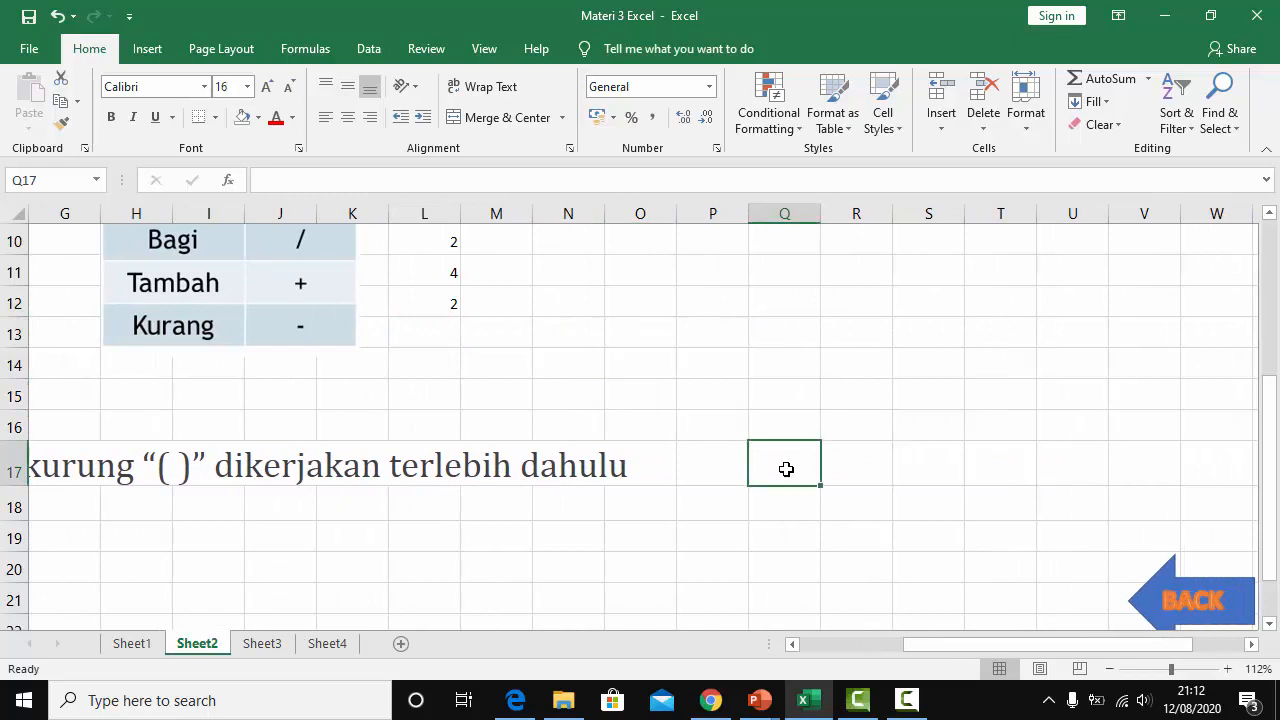
text(=)
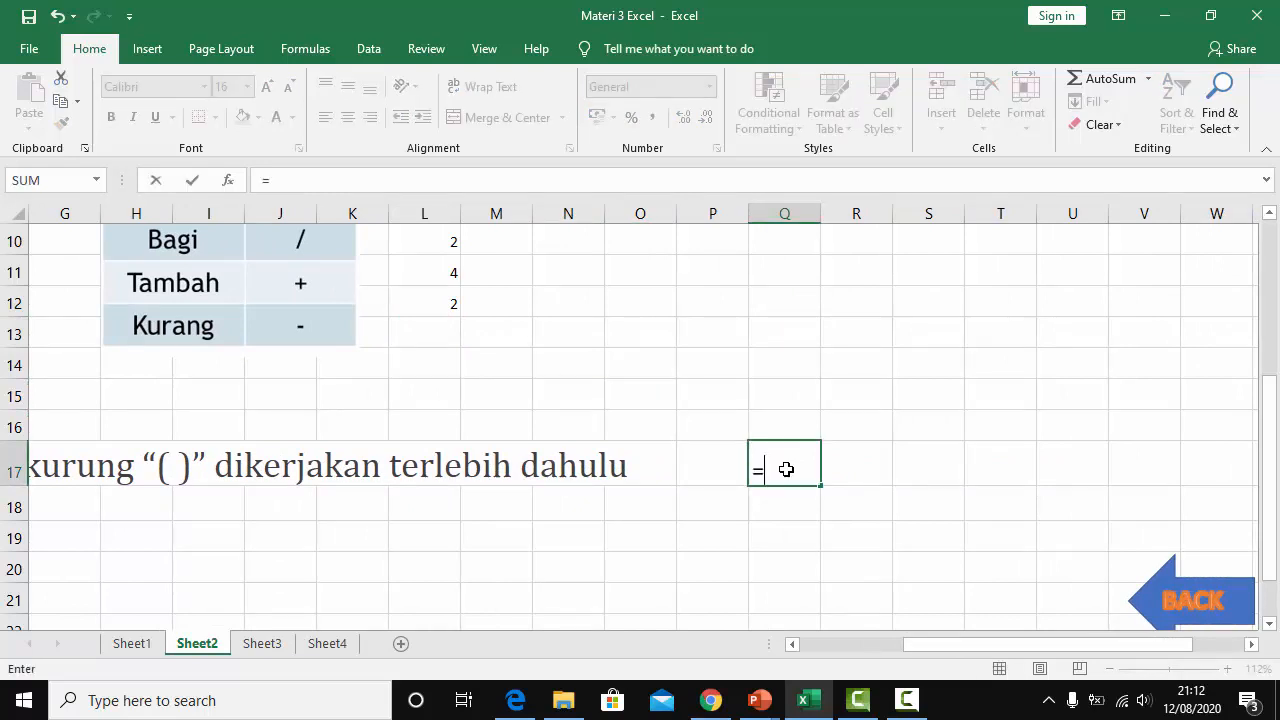
text(2)
text(*5+3)
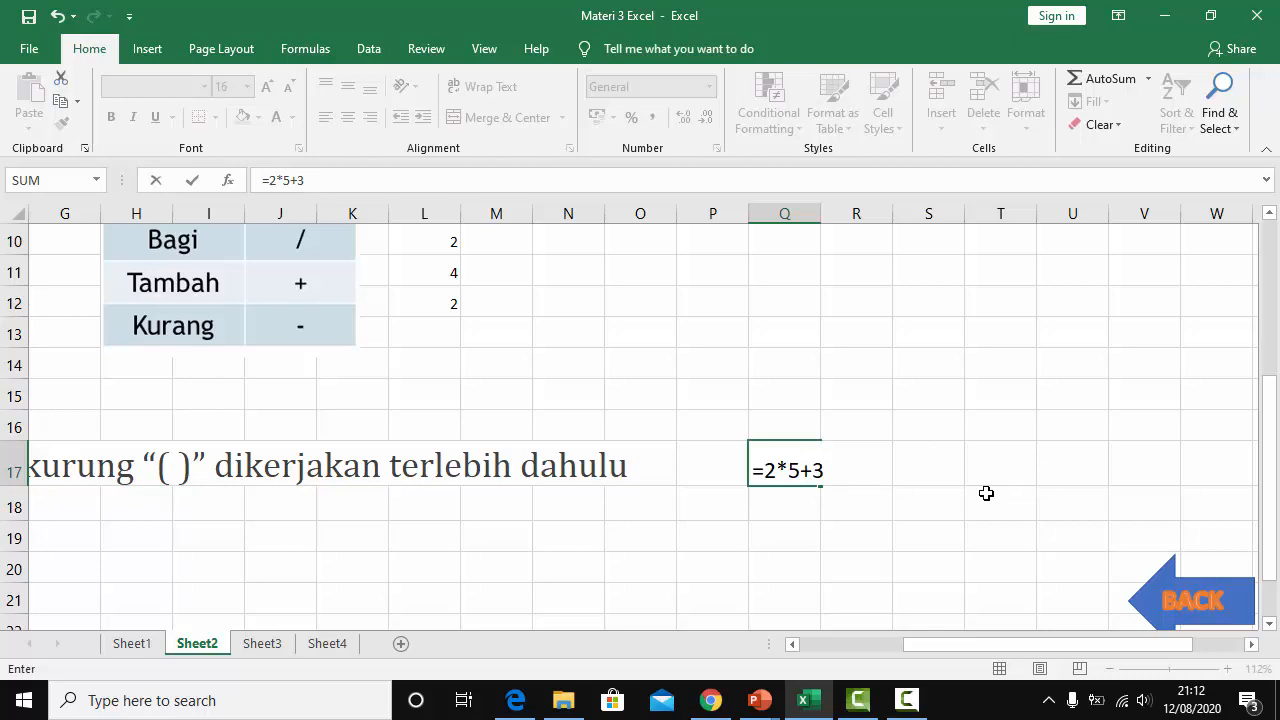
key(Return)
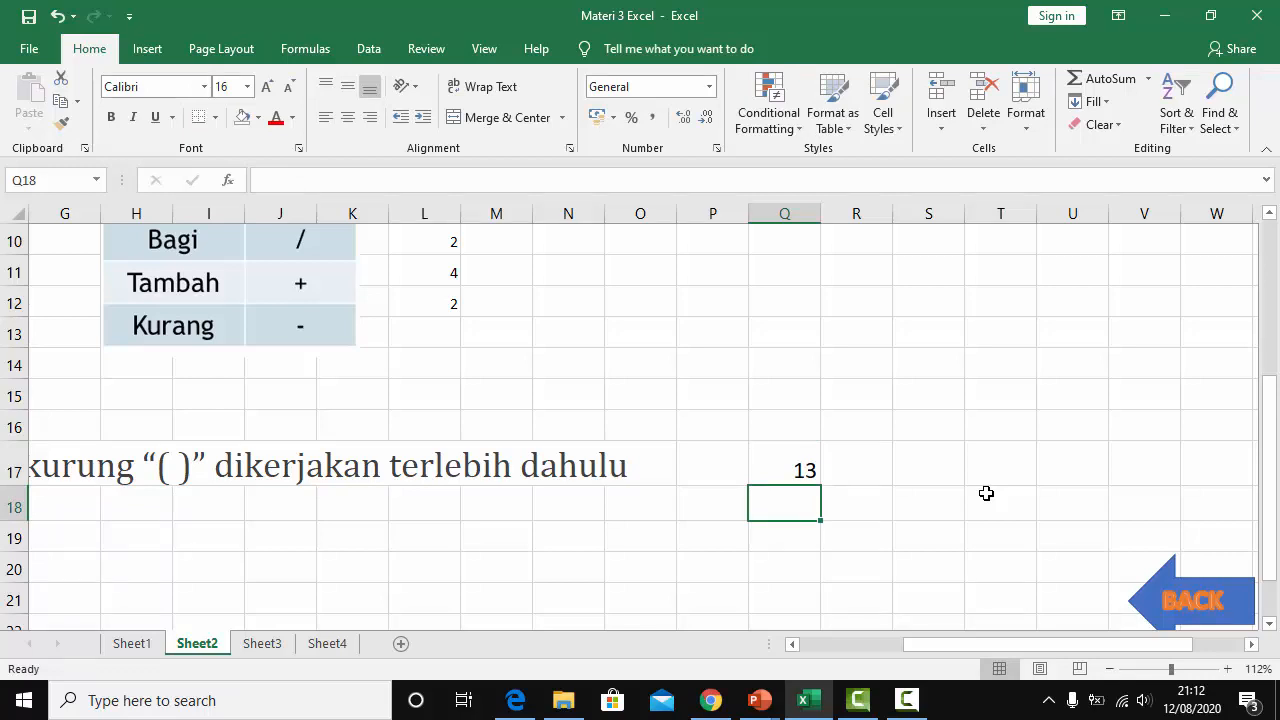
key(Up)
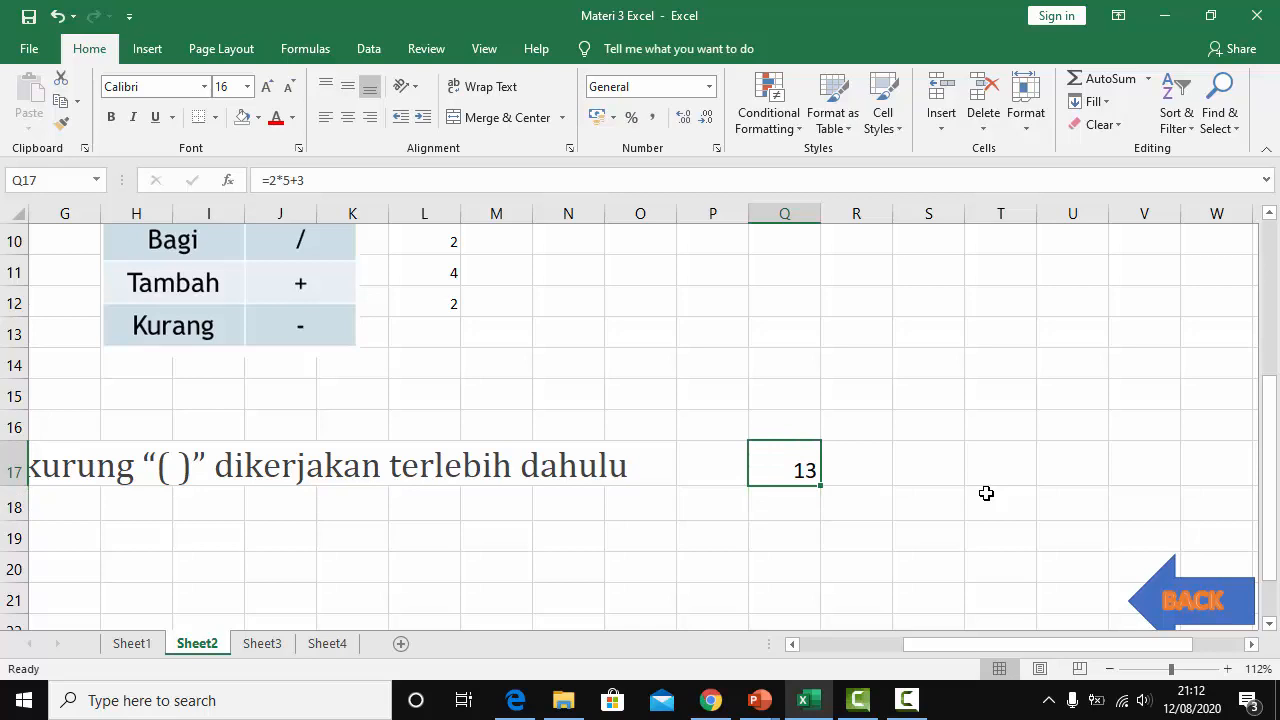
key(ctrl+c)
text(v)
key(Return)
key(Up)
key(ctrl+z)
Copy the formula =2*5+3 from Q17 into Q18
key(Up)
key(ctrl+c)
key(Down)
key(Return)
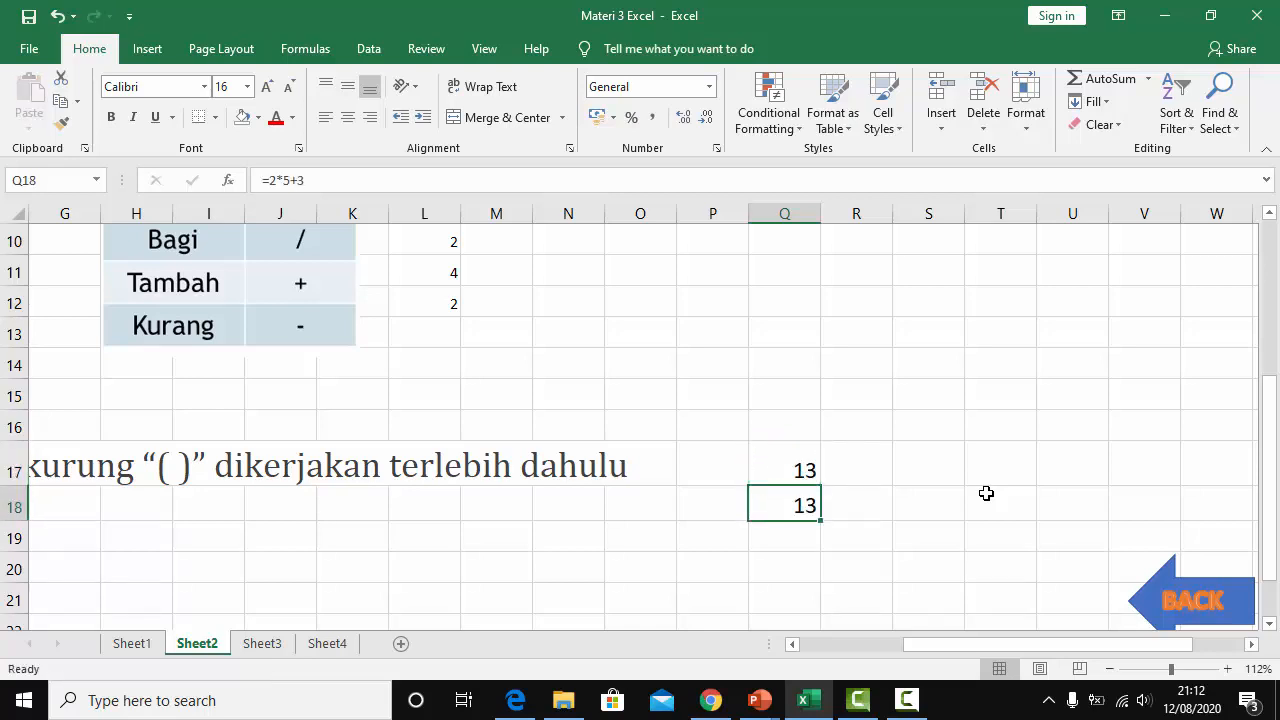
key(F2)
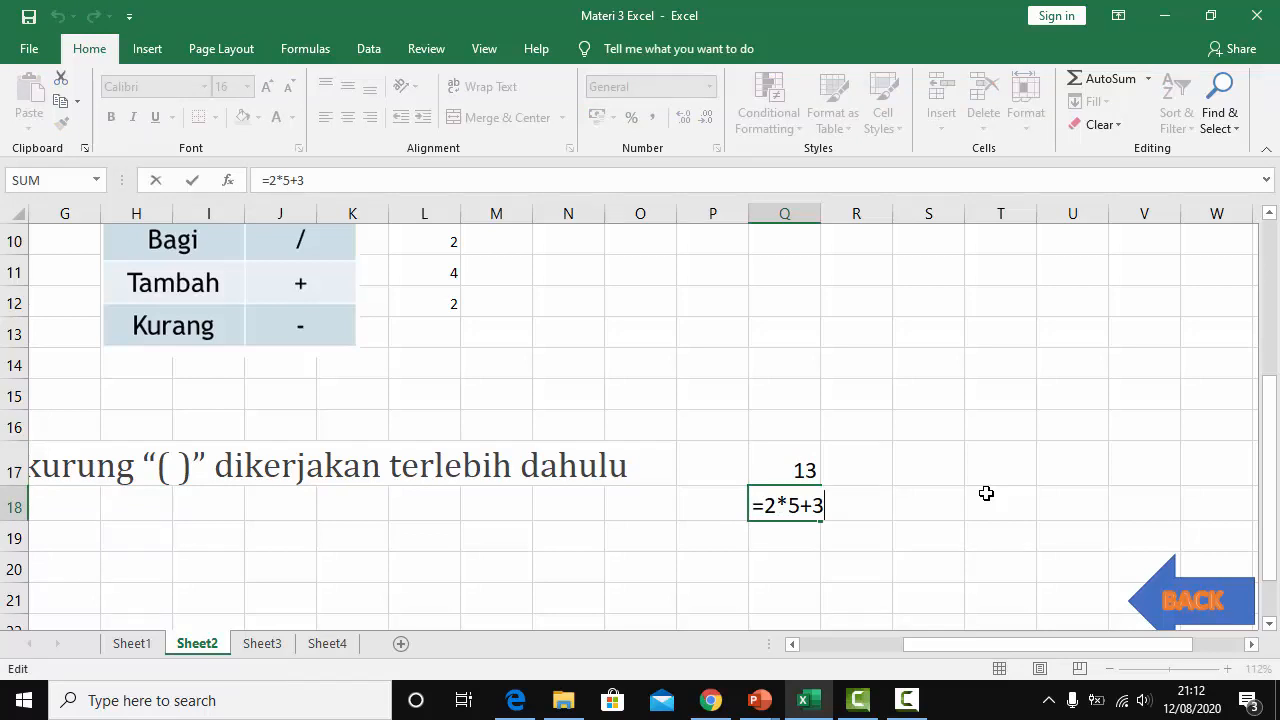
key(Left)
key(Left)
key(Left)
key(Return)
Remove the equals sign from the formula in Q17 so the cell holds the plain text 2*5+3
key(Up)
key(Up)
key(F2)
key(Left)
key(Left)
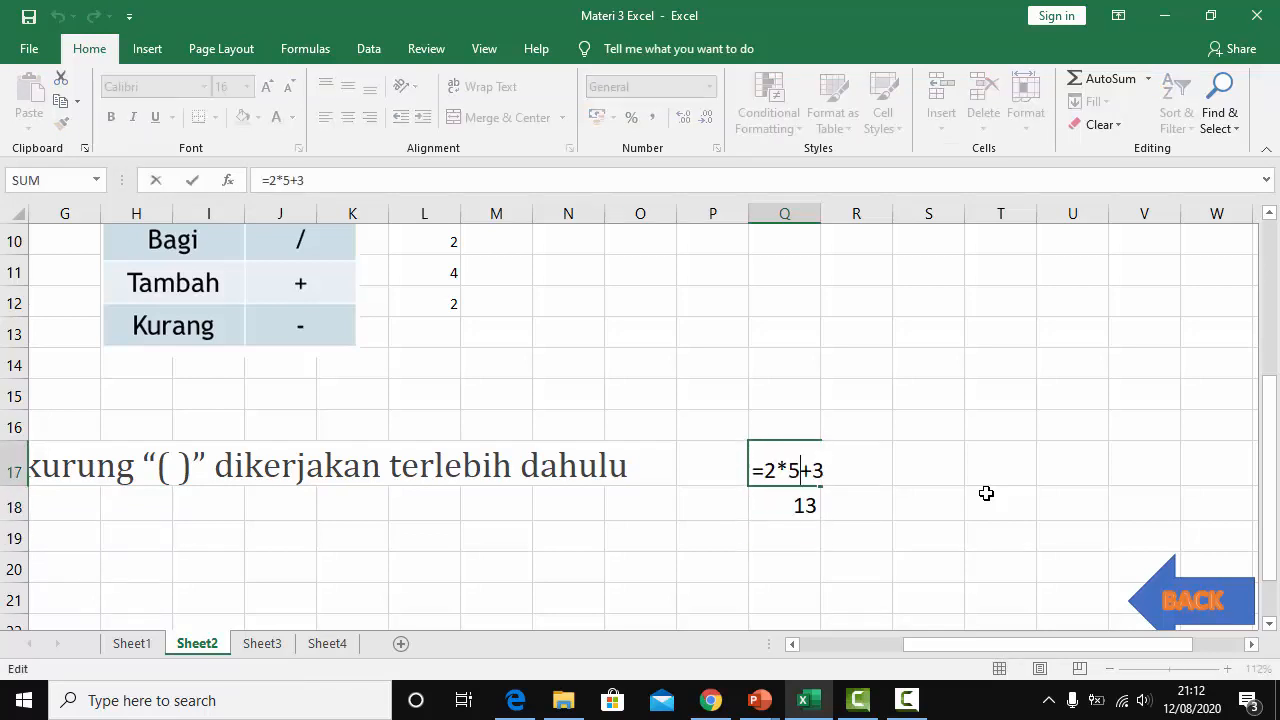
key(Left)
key(Left)
key(Left)
key(BackSpace)
key(Return)
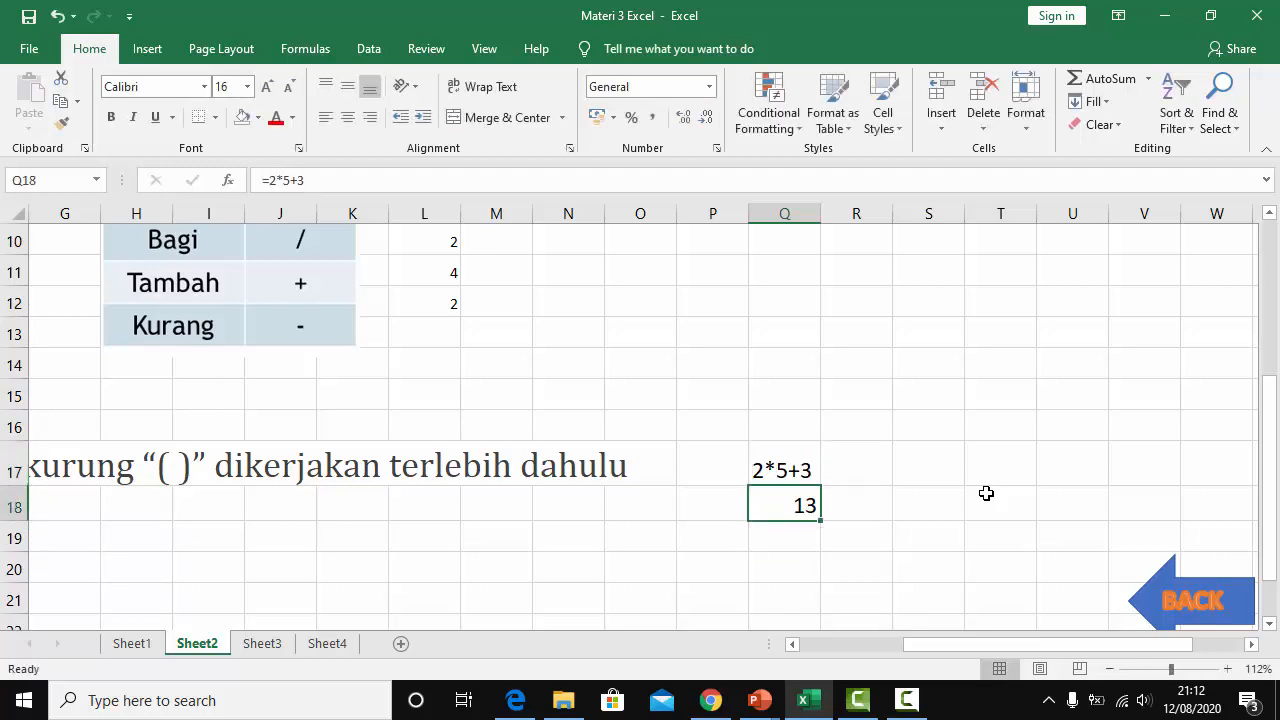
Add parentheses around the multiplication in Q18, making the formula =(2*5)+3
key(F2)
key(Left)
key(Left)
key(Left)
key(Left)
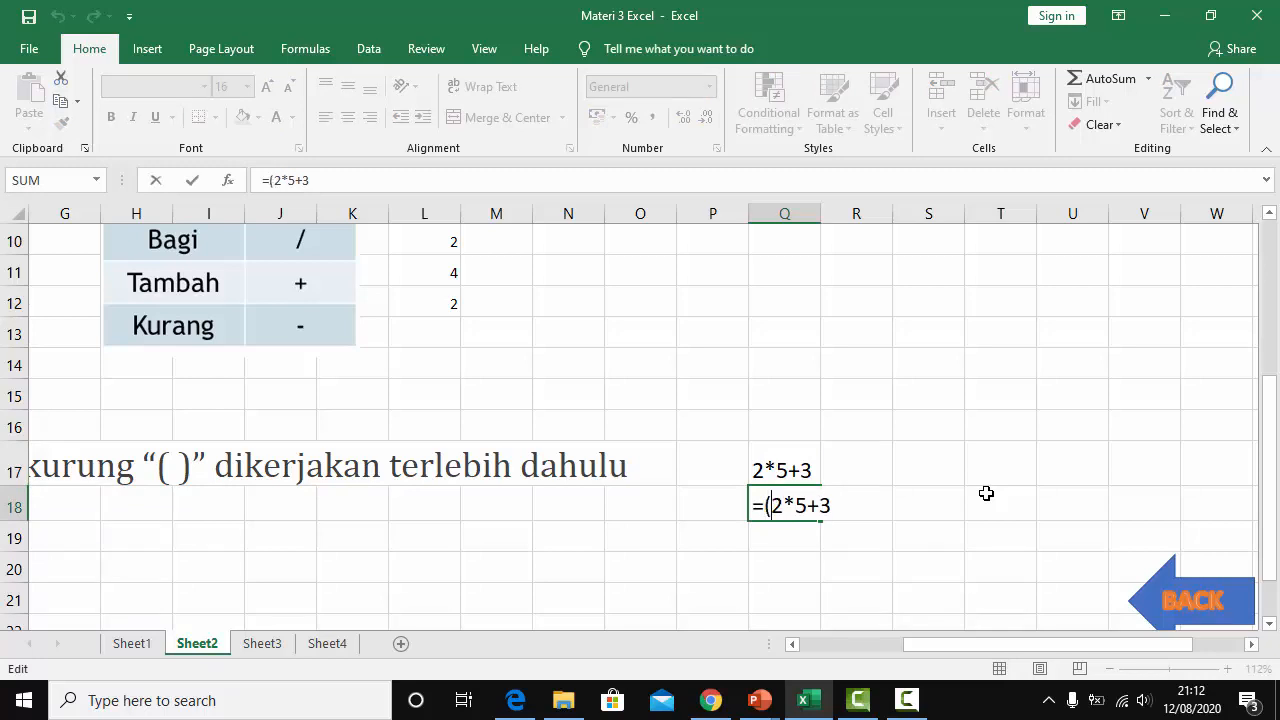
text(()
key(Right)
key(Right)
key(Right)
text())
key(Return)
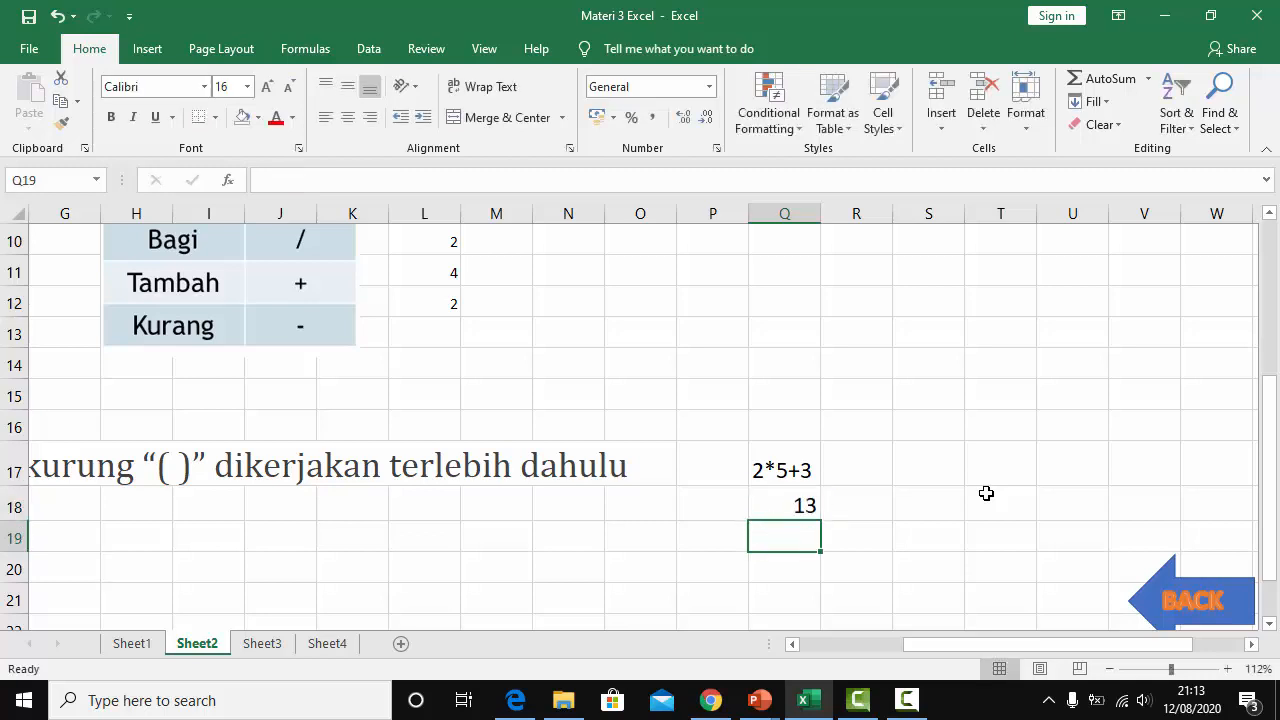
Copy the Q18 formula into Q19 and remove the parentheses from the copy
key(Up)
key(ctrl+c)
key(Down)
key(Return)
key(F2)
key(Left)
key(Left)
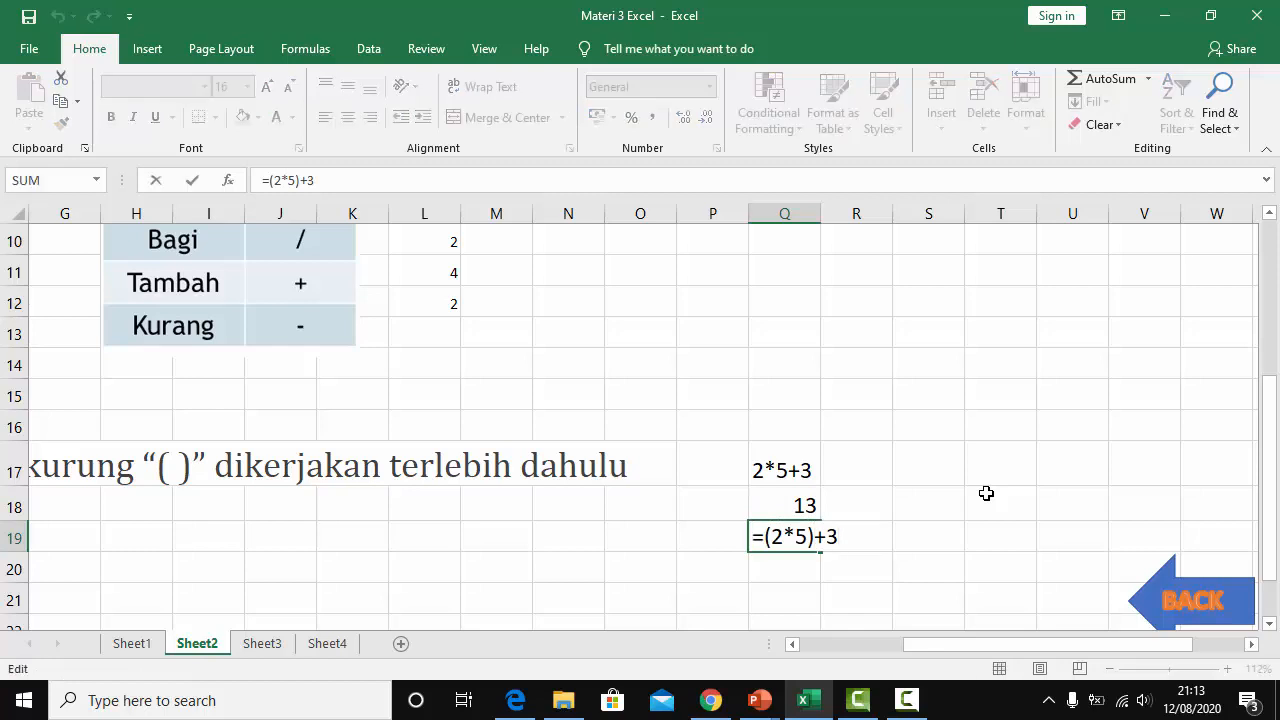
key(BackSpace)
key(Left)
key(Left)
key(Left)
key(BackSpace)
Add parentheses around the addition in Q19, making the formula =2*(5+3)
key(Right)
key(Right)
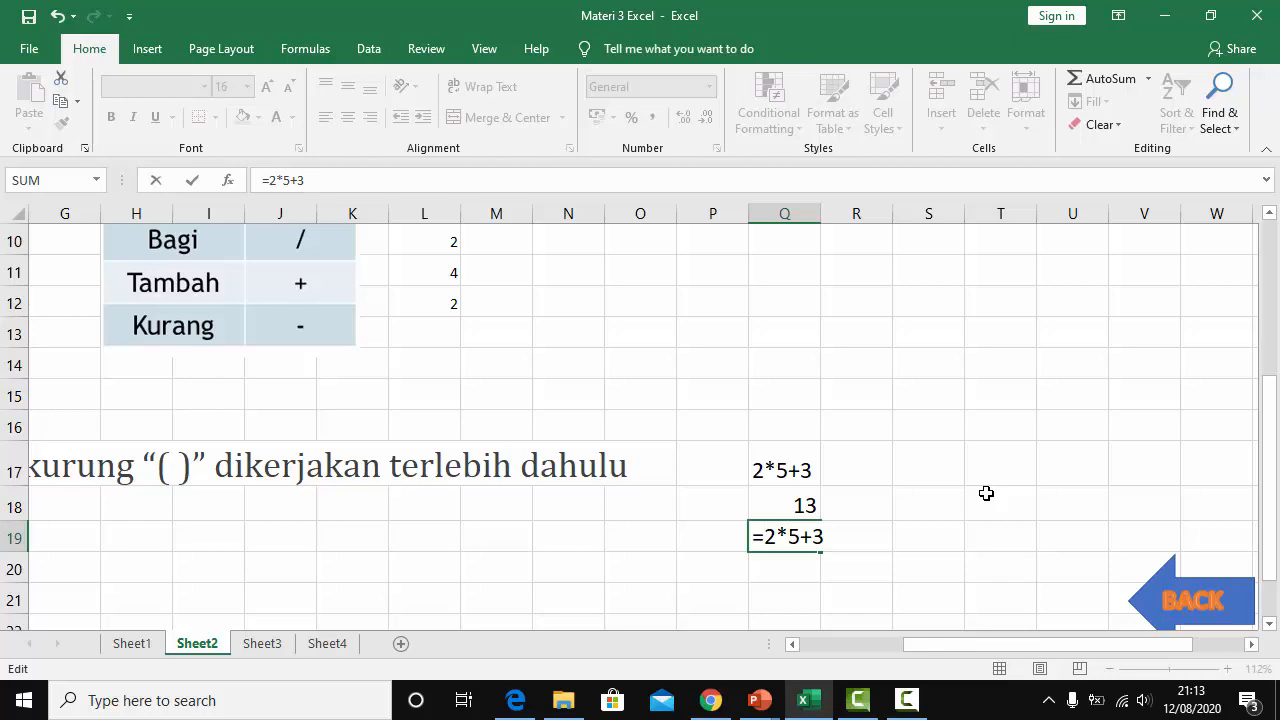
text(()
key(Right)
key(Right)
key(Right)
text())
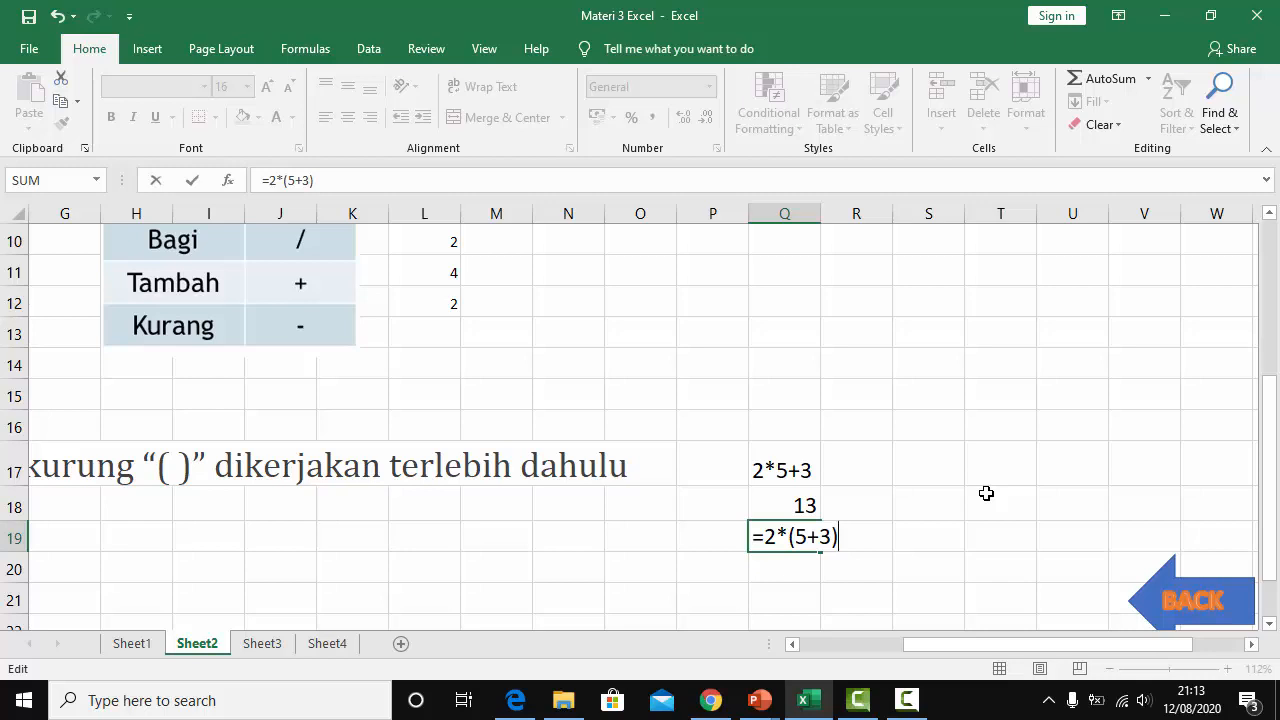
key(Return)
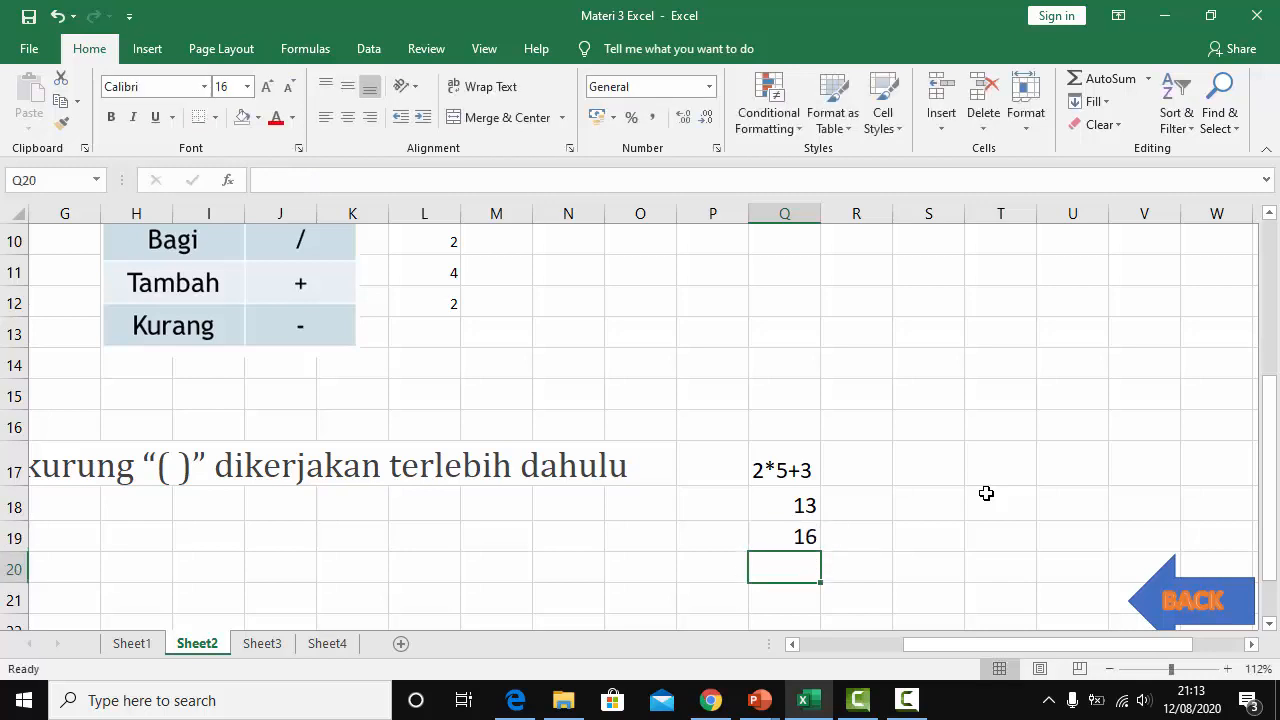
Compare the expression in Q17 with the parenthesised formulas in Q18 and Q19, checking the order of calculation in Q18
key(Up)
key(Up)
key(Up)
key(Down)
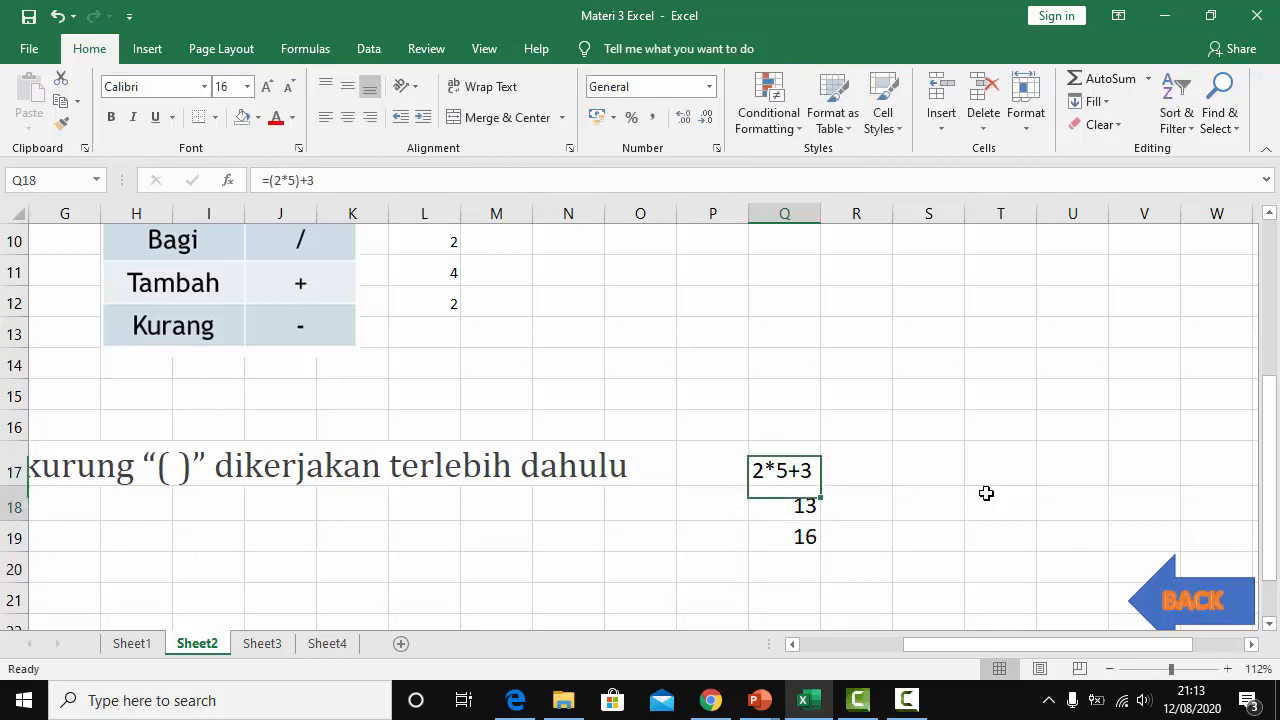
key(Down)
key(Up)
key(Down)
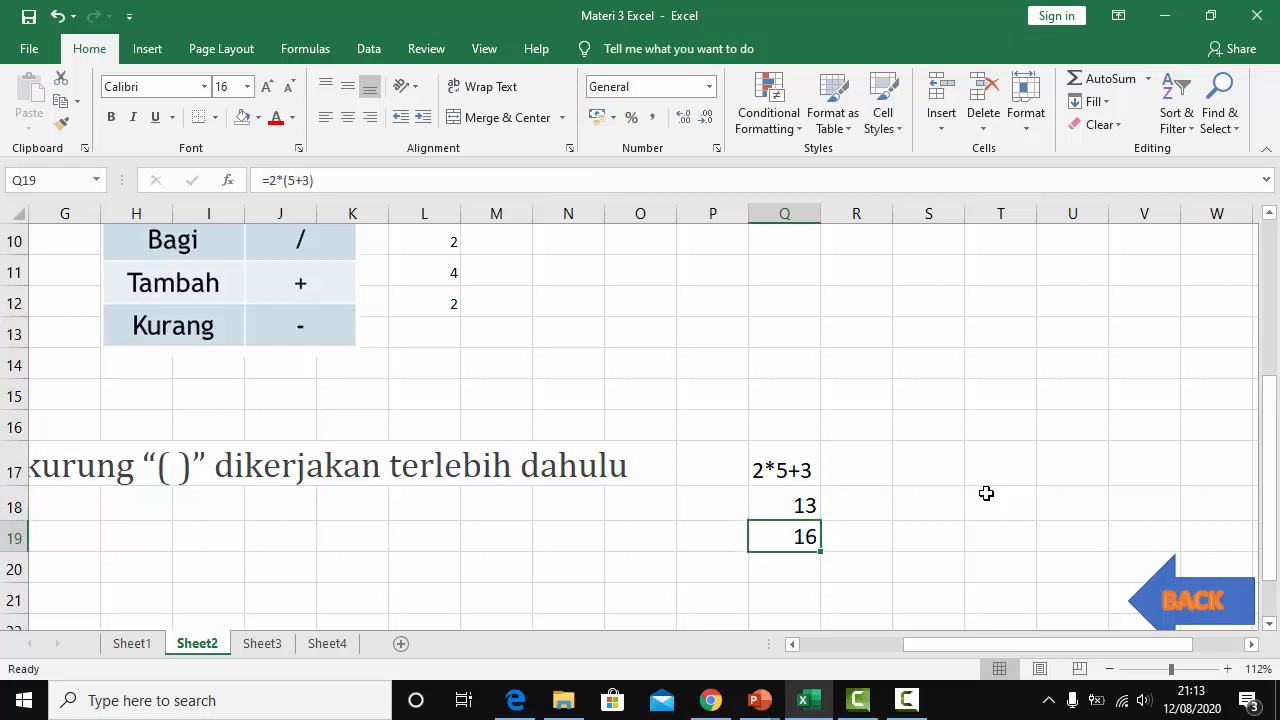
key(Up)
key(F2)
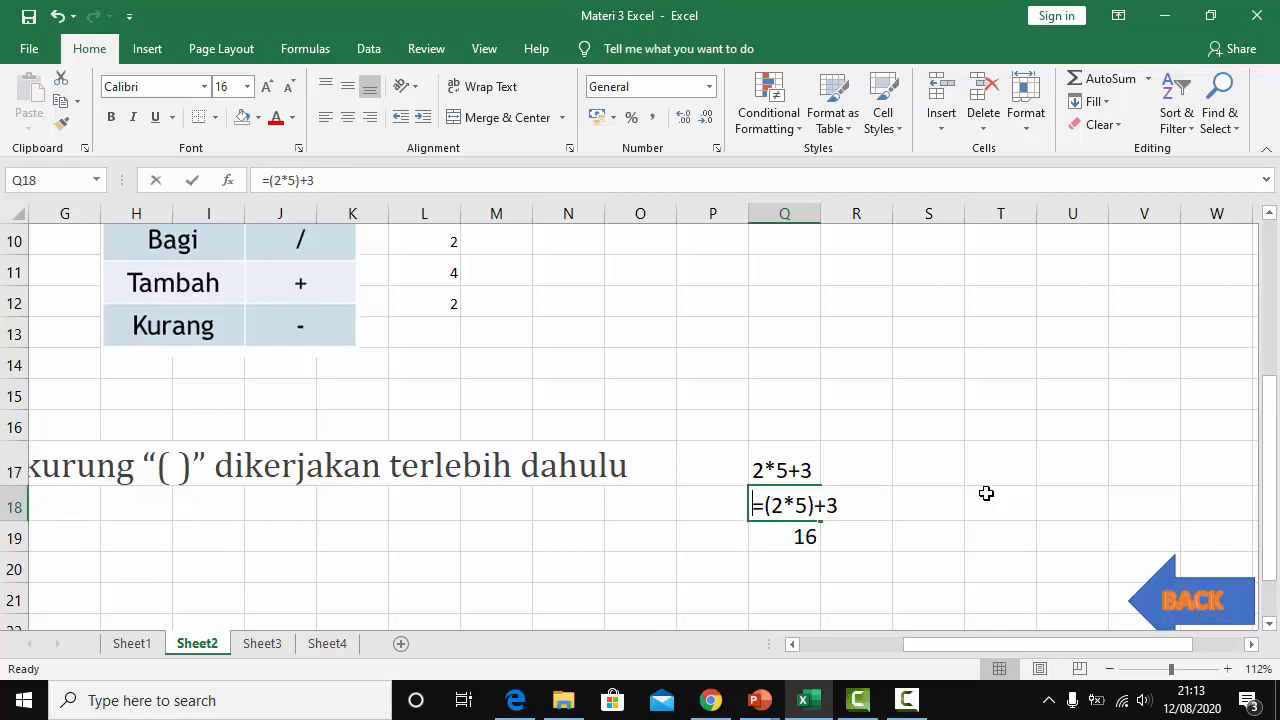
key(Left)
key(Left)
key(Left)
key(Left)
key(Left)
key(Left)
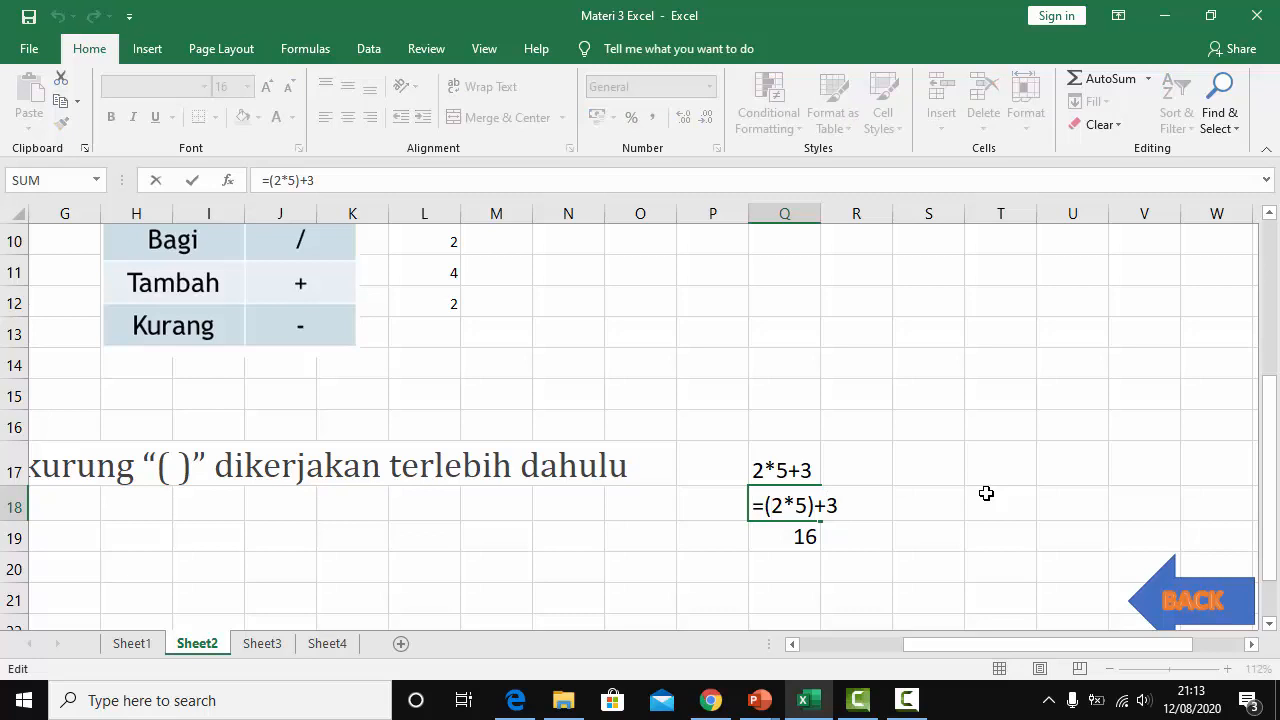
key(Return)
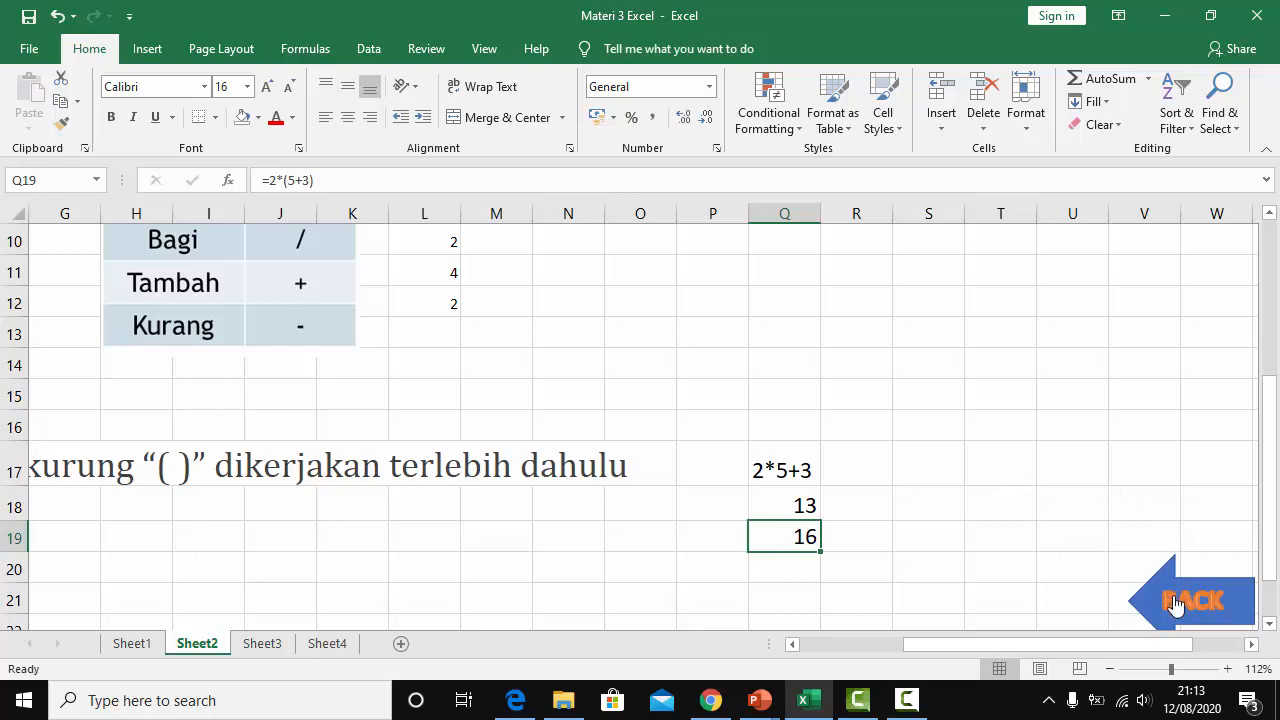
Return to the main menu sheet, open the FUNGSI DASAR EXCEL page, and show its score table
click(1173, 595)
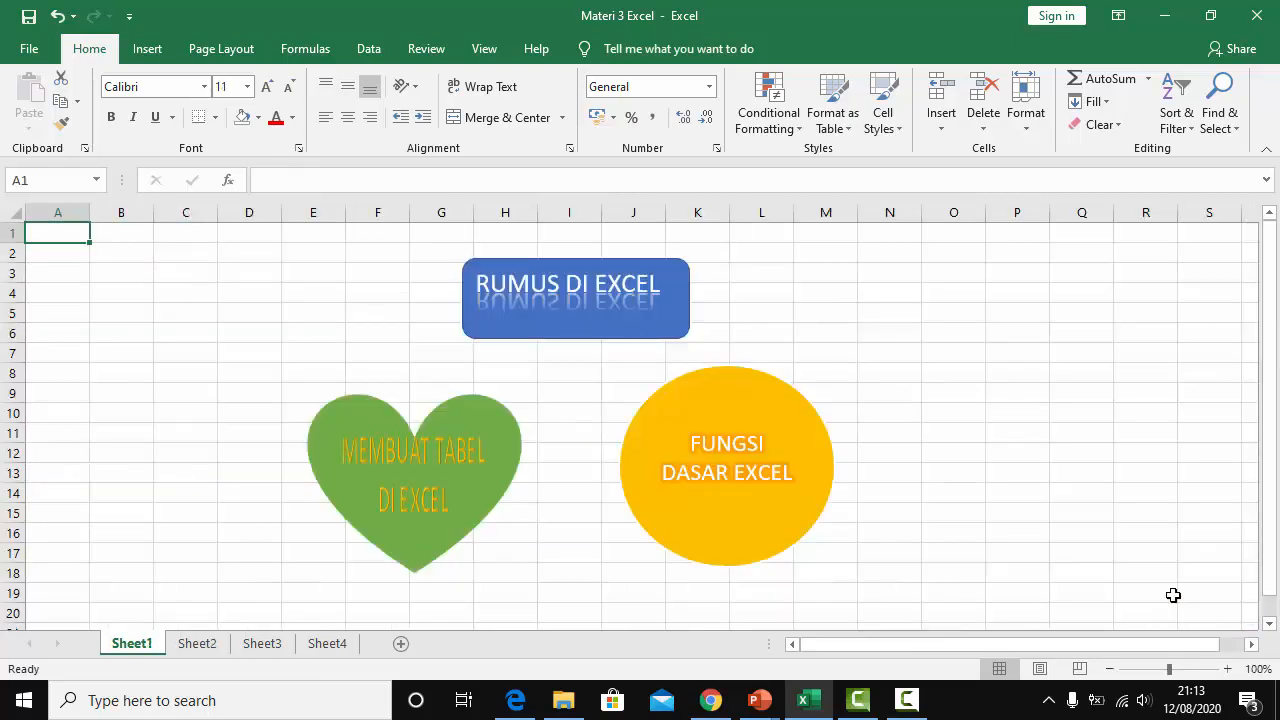
click(760, 484)
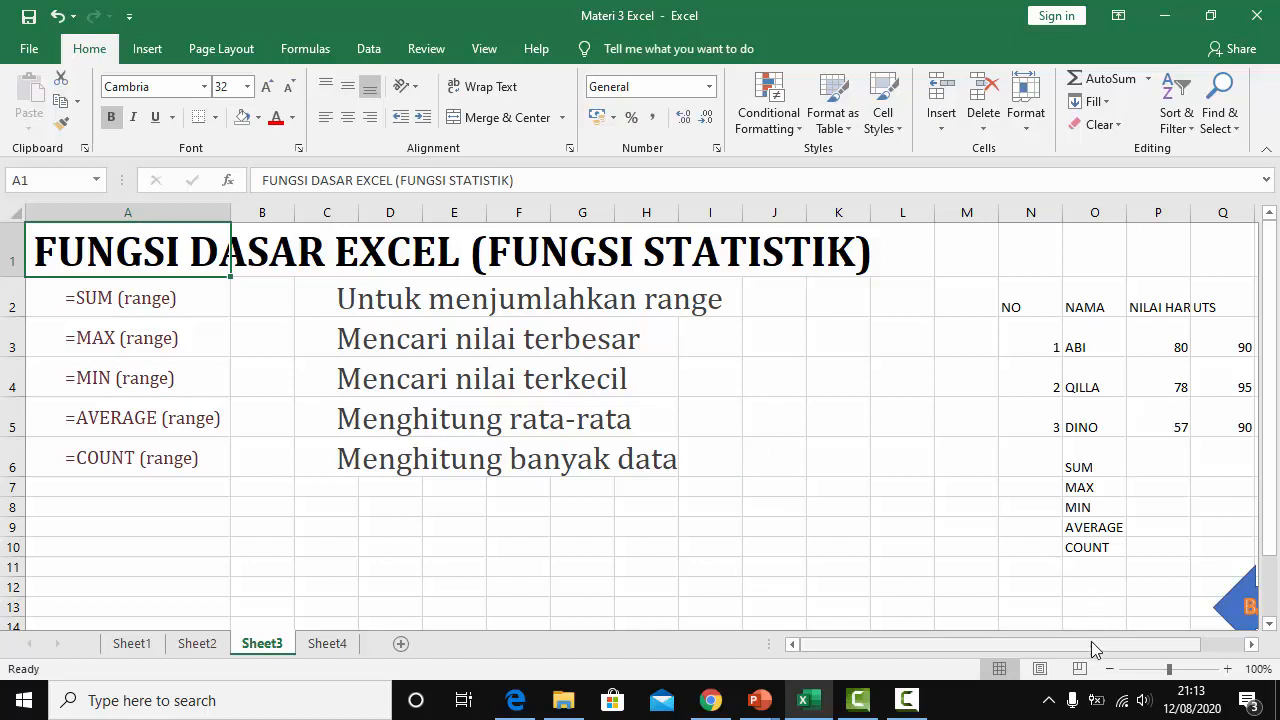
drag(1089, 643, 1179, 656)
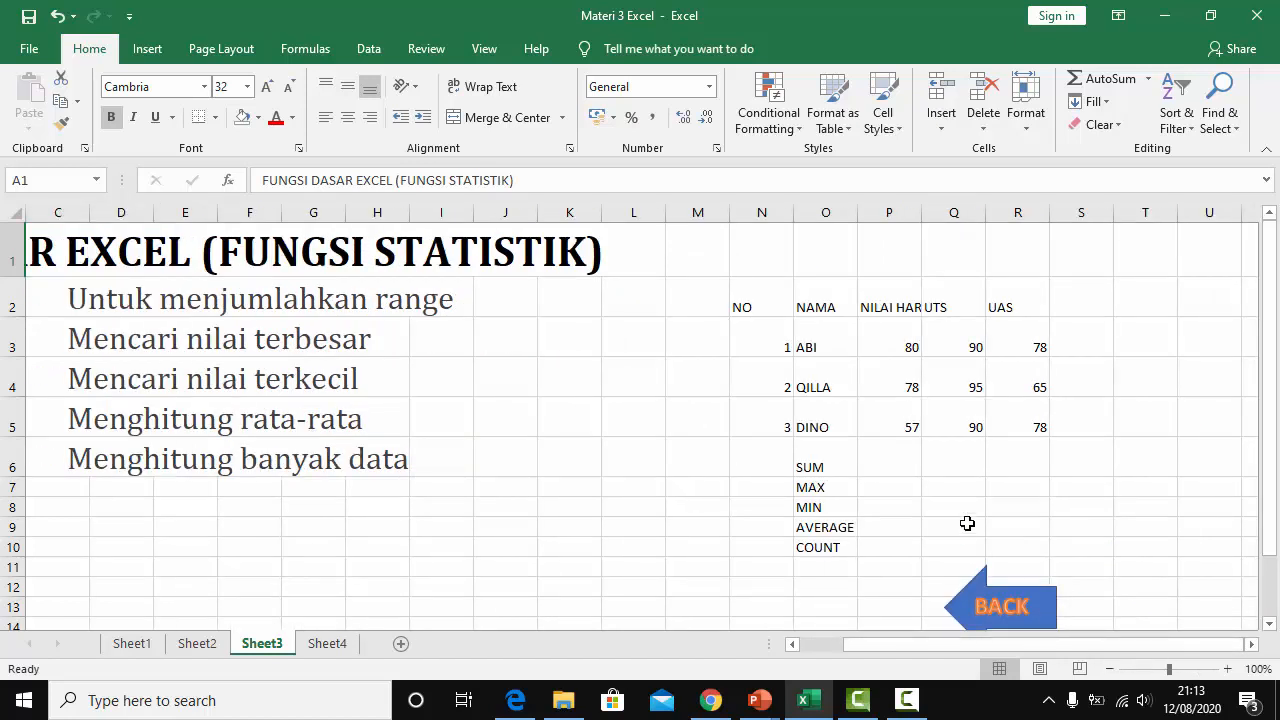
click(888, 469)
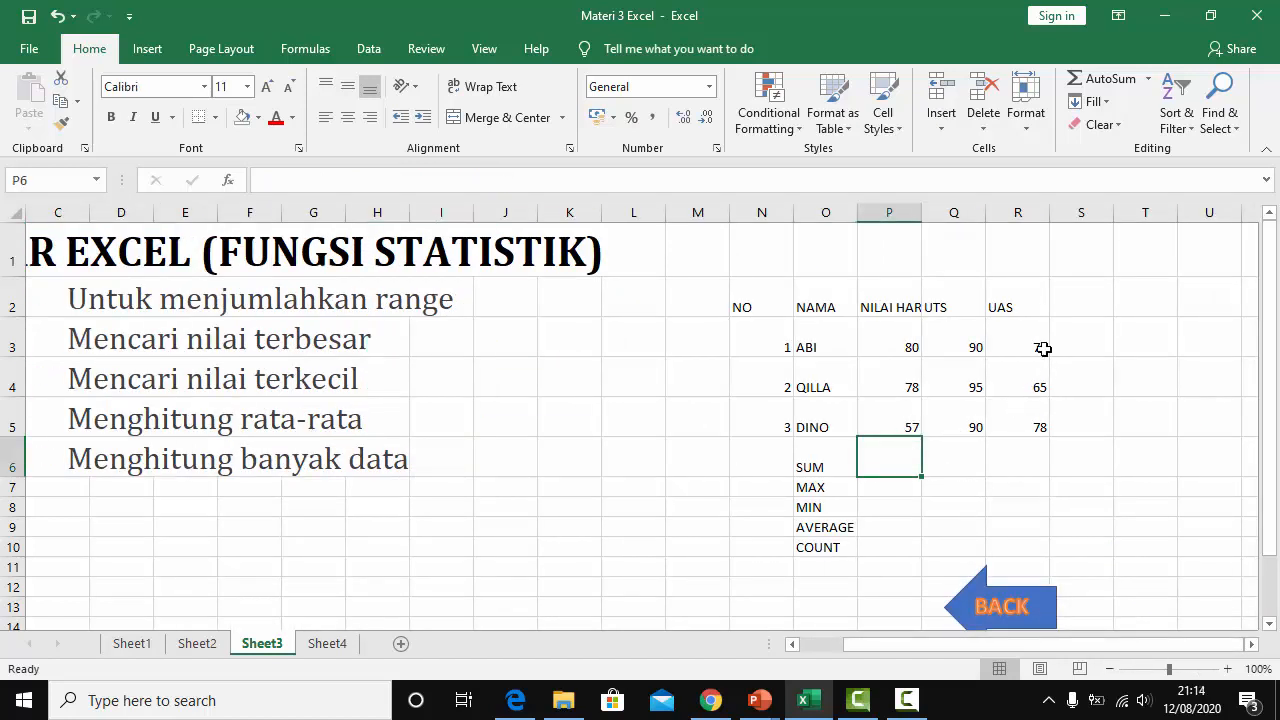
click(910, 333)
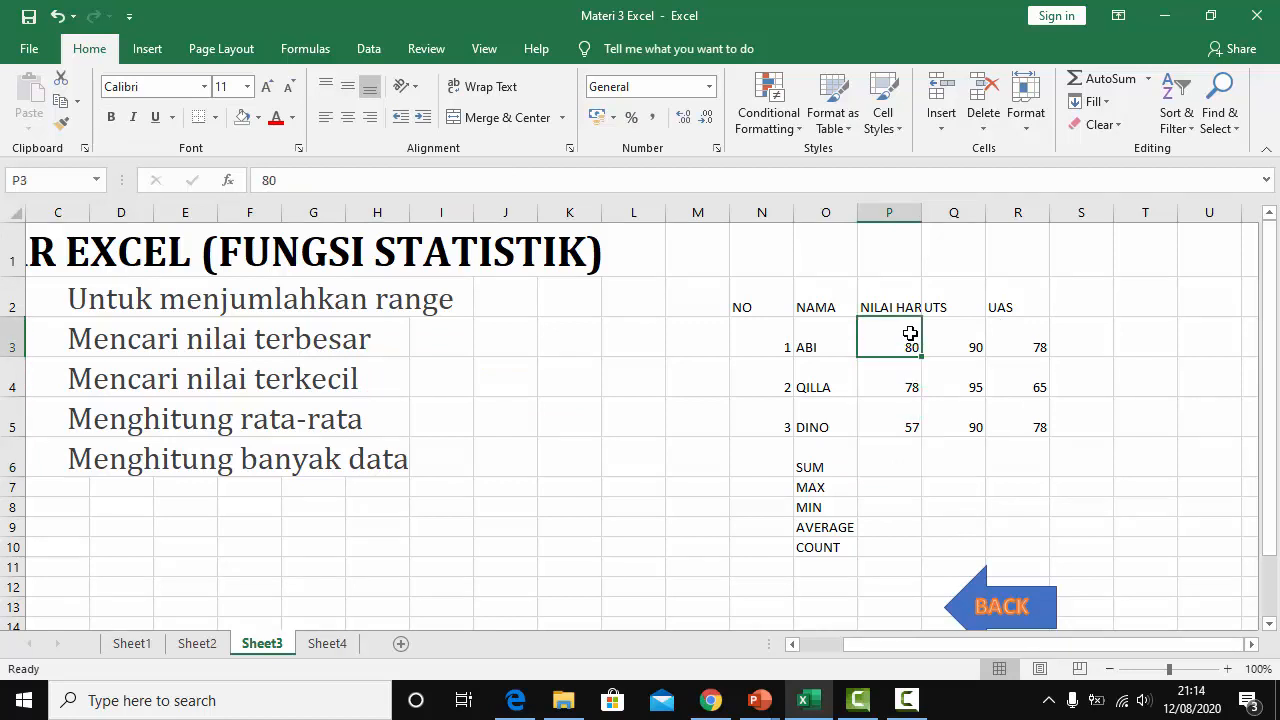
Enter =SUM(P3:R3) in S3 to total the three scores of the first student
click(1075, 348)
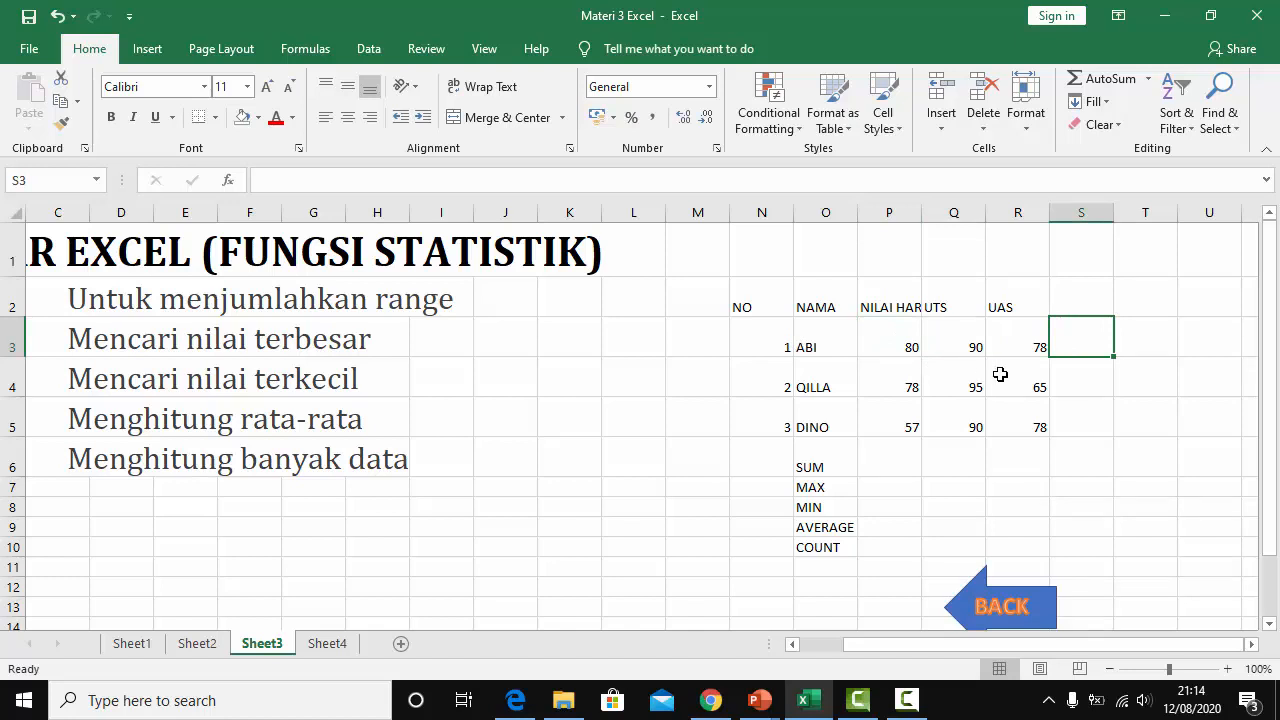
text(=)
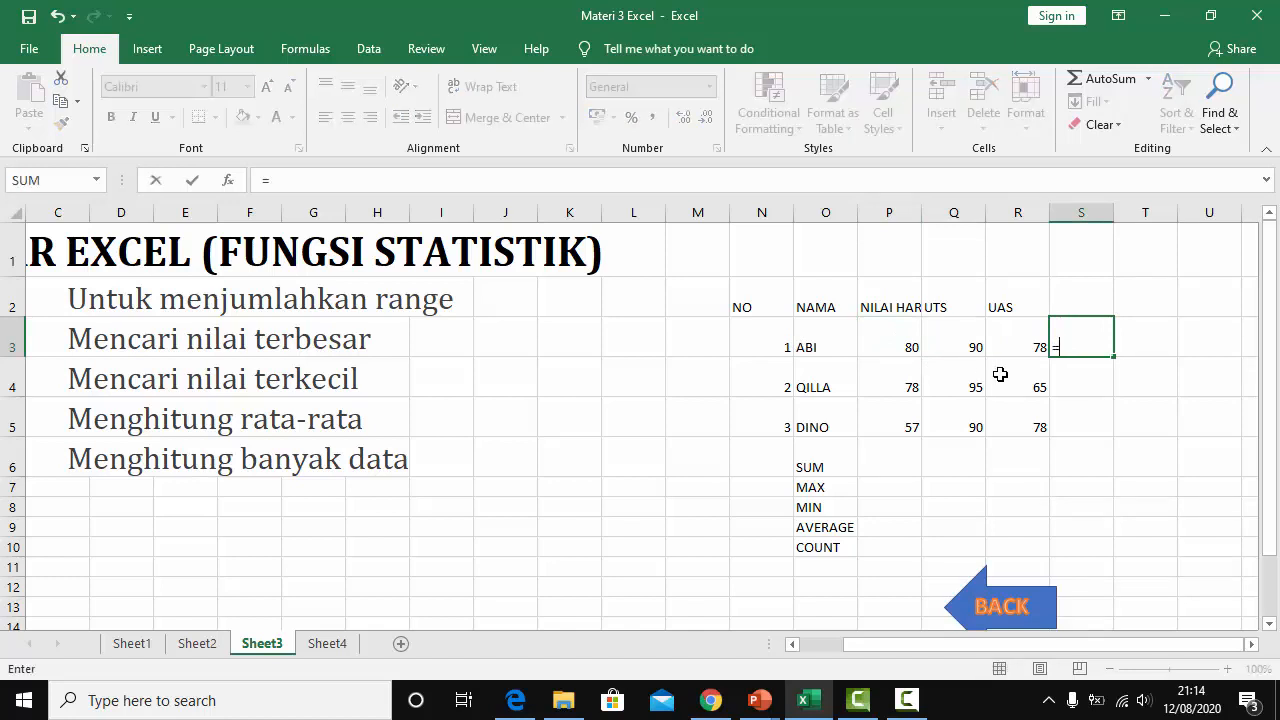
text(sum)
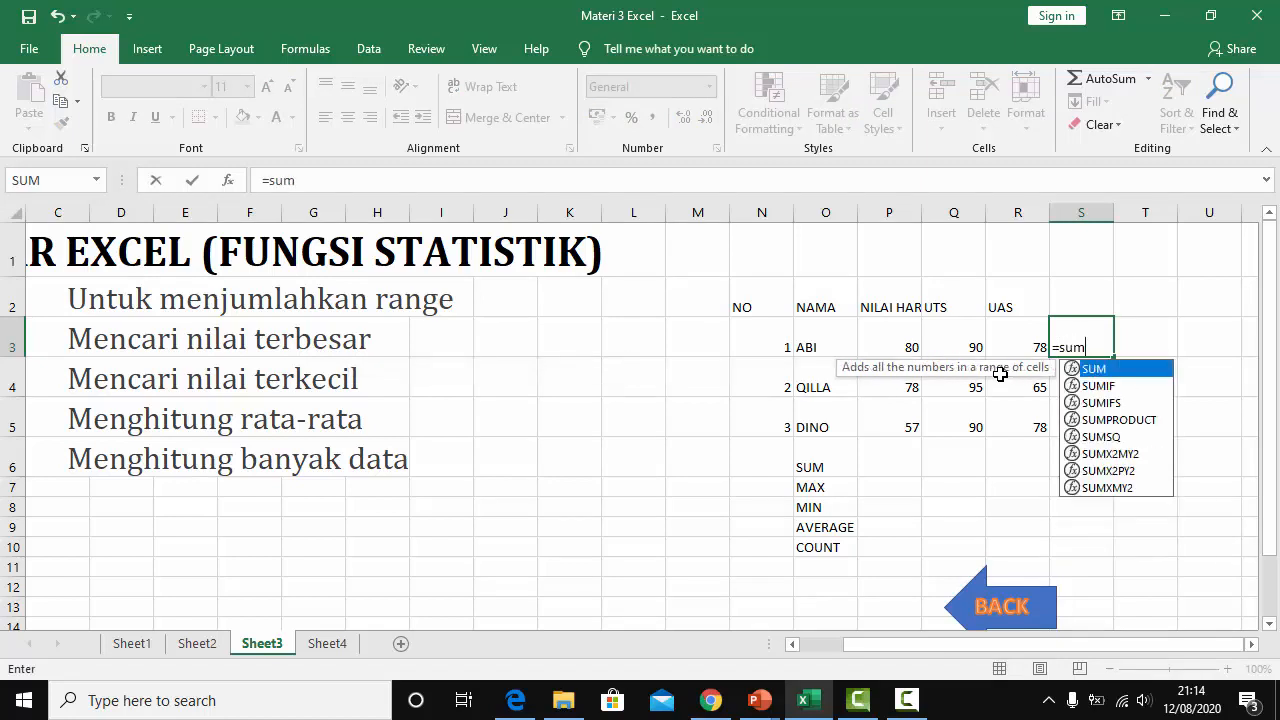
text(()
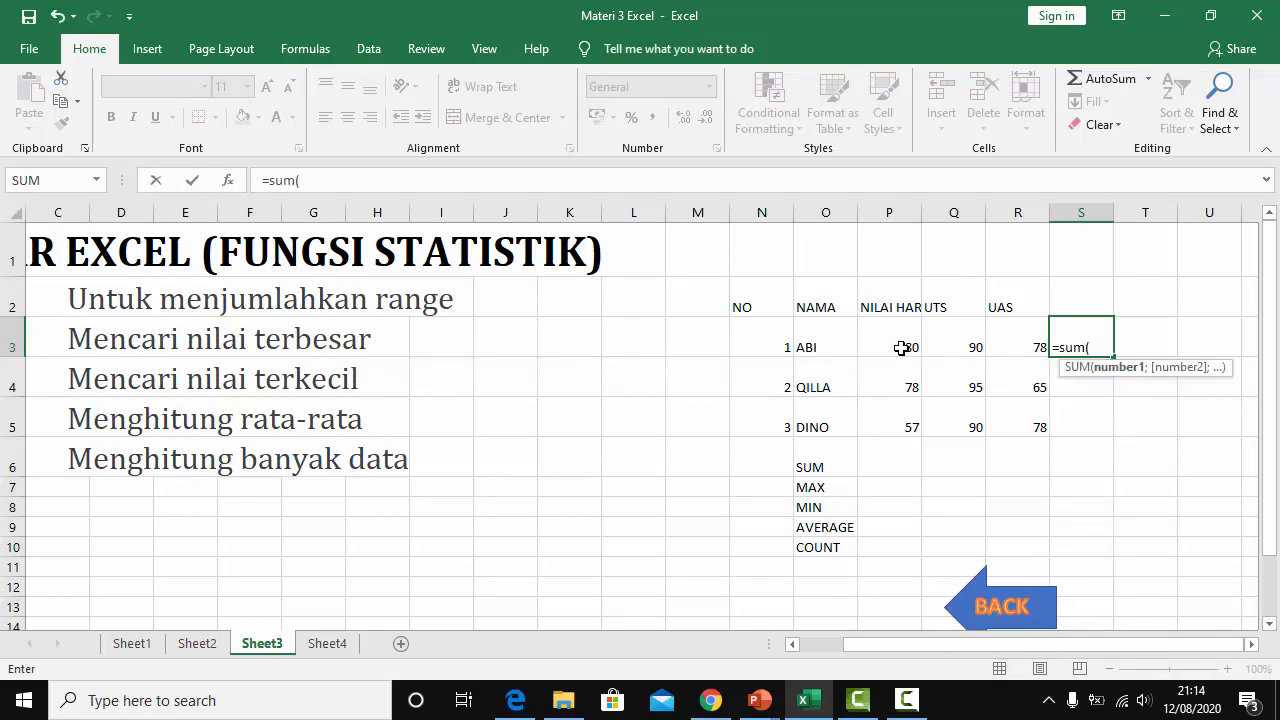
drag(906, 344, 999, 342)
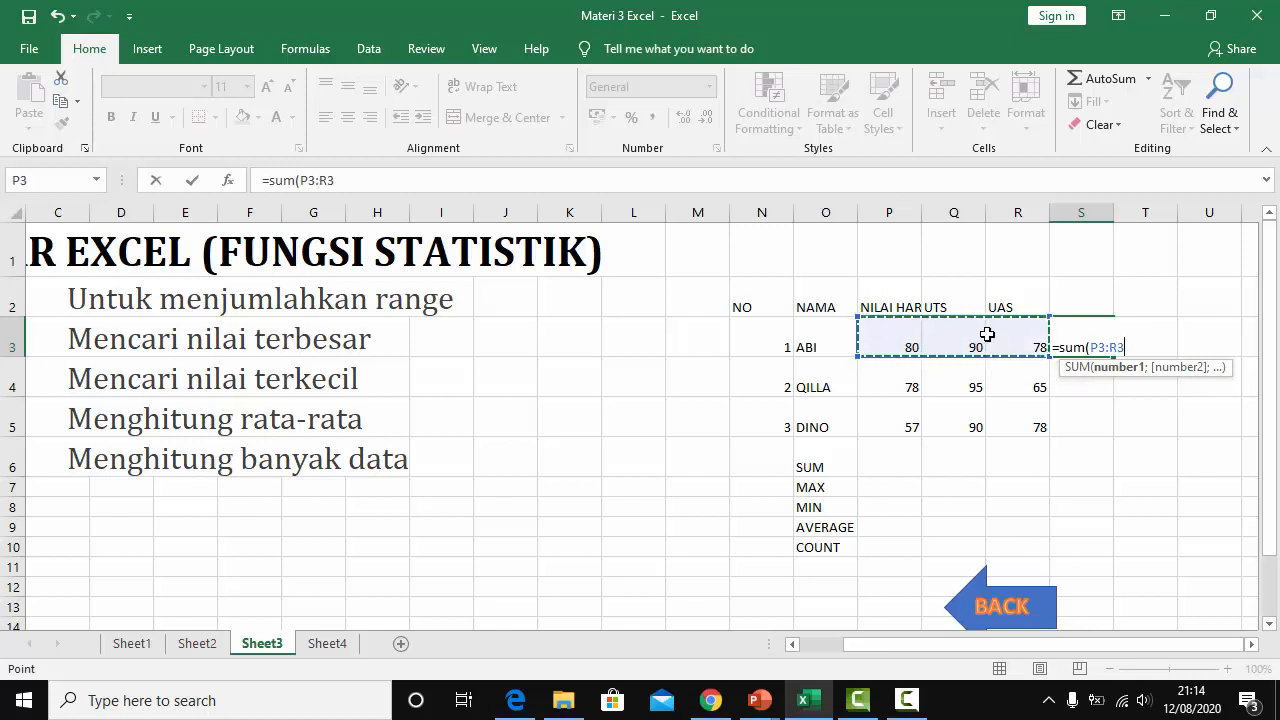
text())
key(Return)
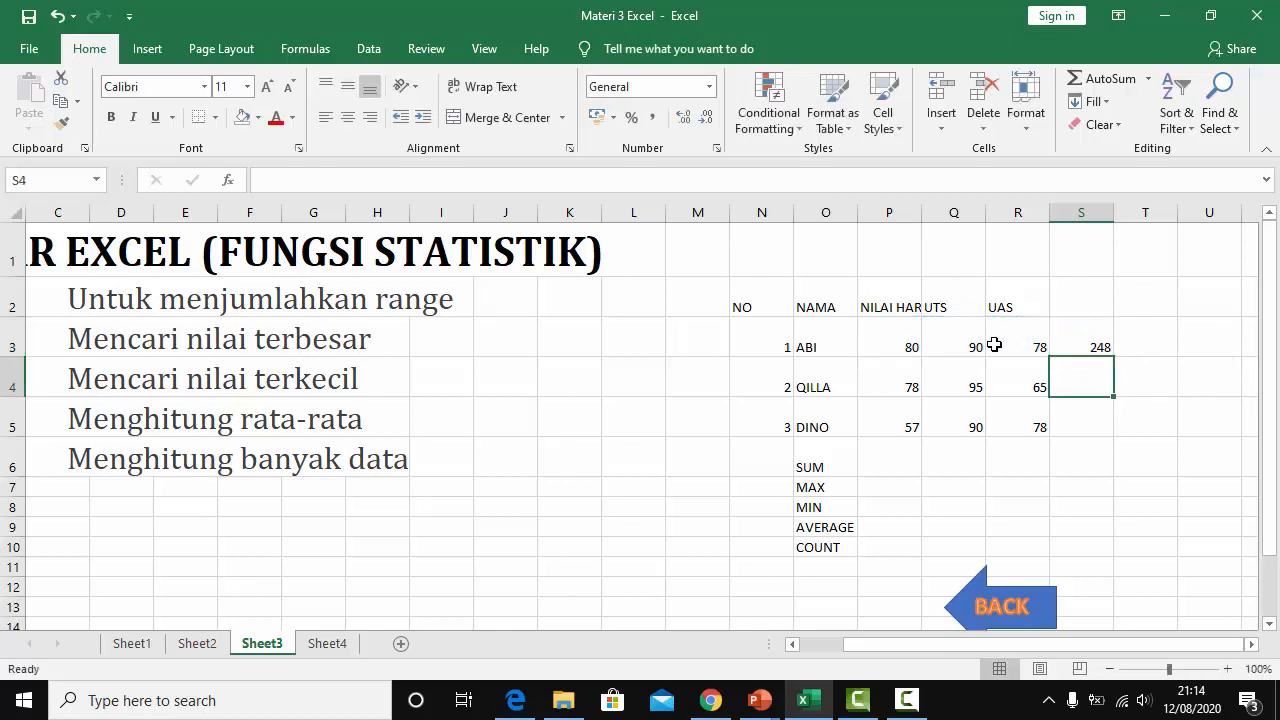
Increase the font size of the total in S3 to 18
key(Up)
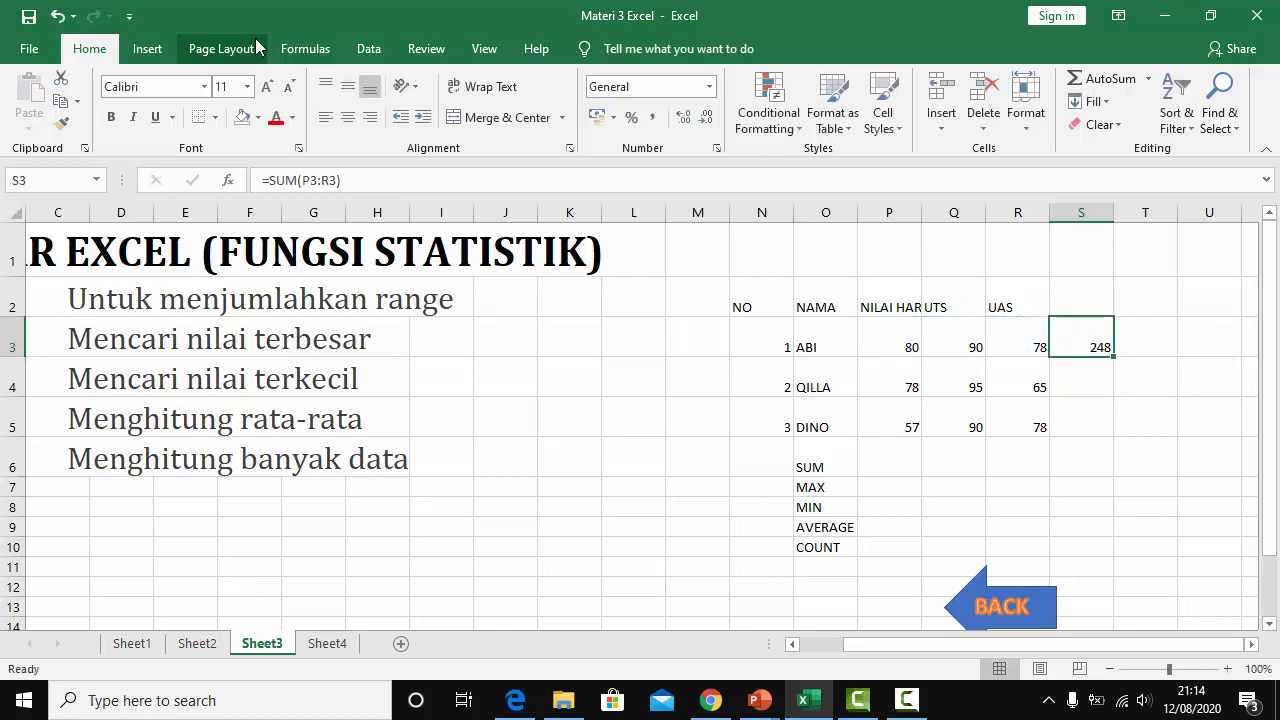
click(267, 88)
click(267, 88)
click(267, 88)
click(267, 88)
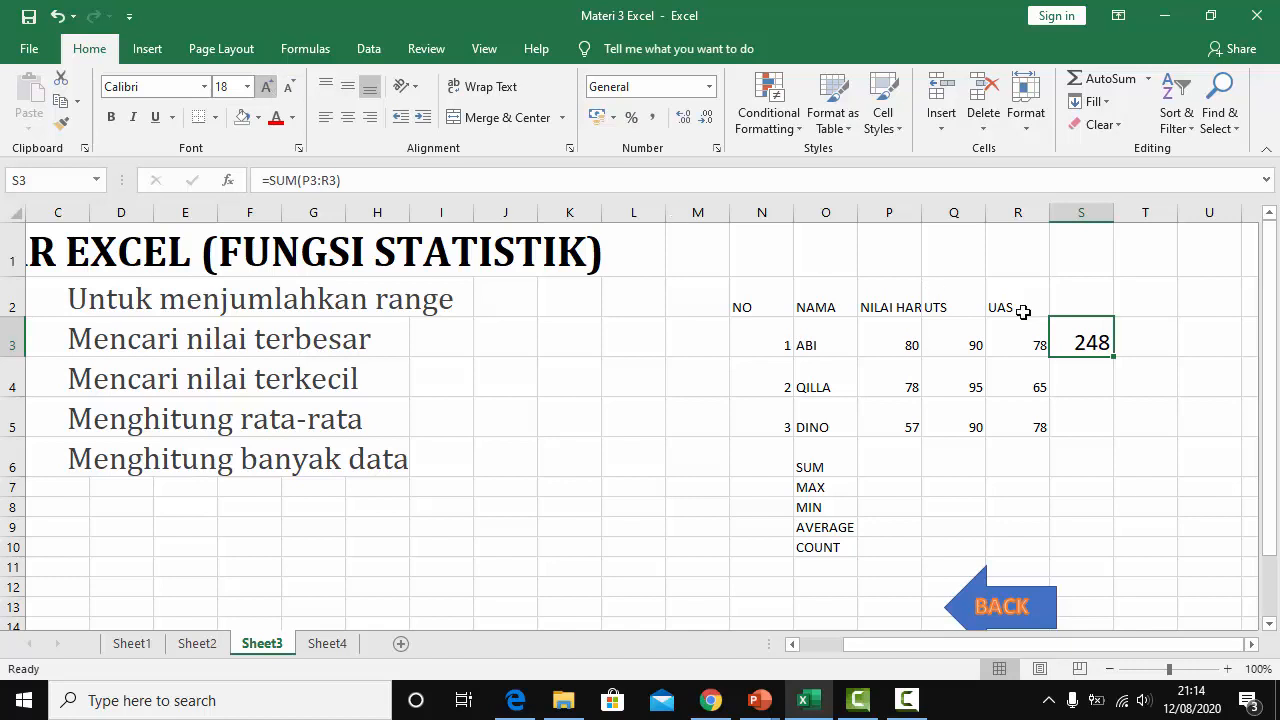
Fill the total formula from S3 down through S5 for the other students, and reselect S3
drag(1091, 340, 1060, 422)
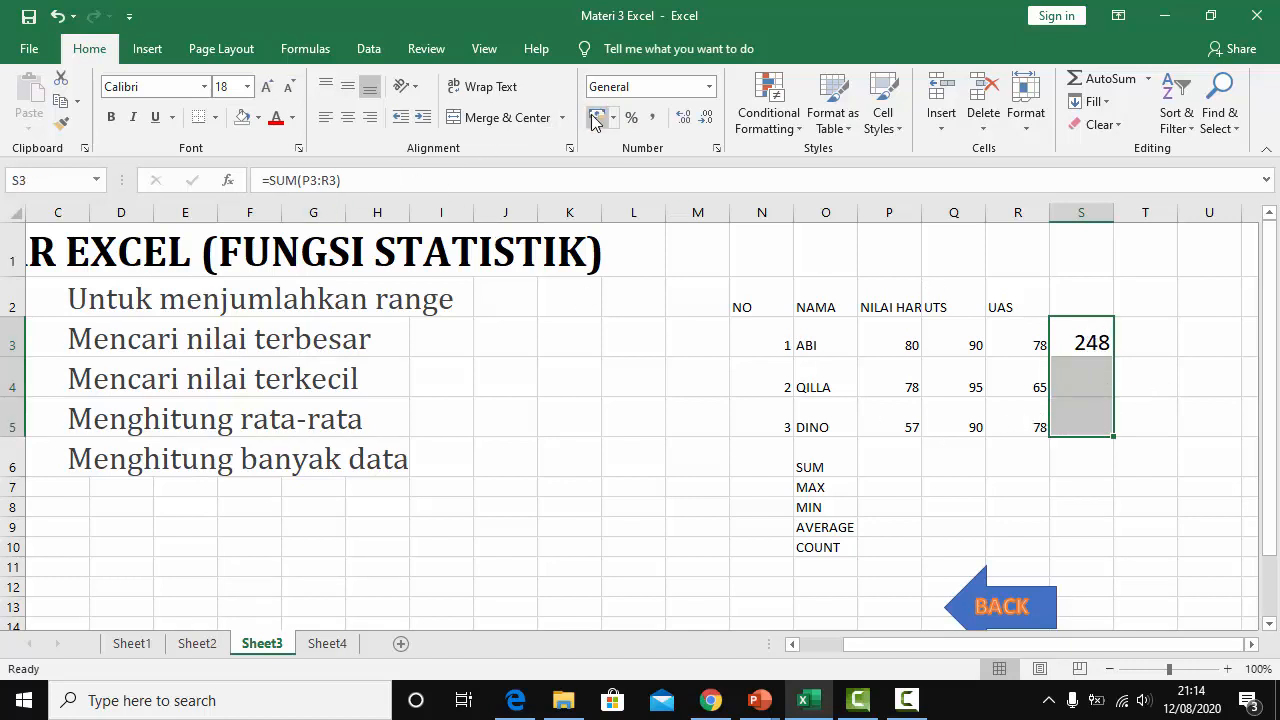
key(ctrl+d)
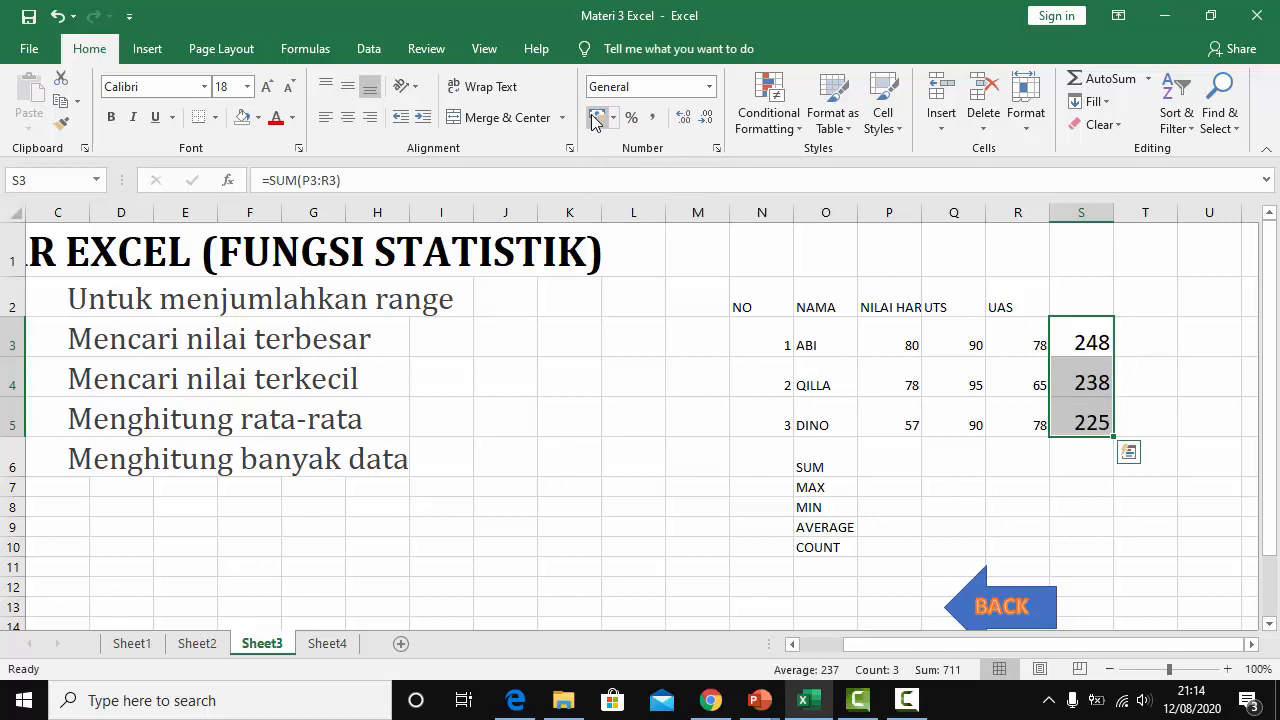
key(Down)
key(Up)
key(Up)
key(Down)
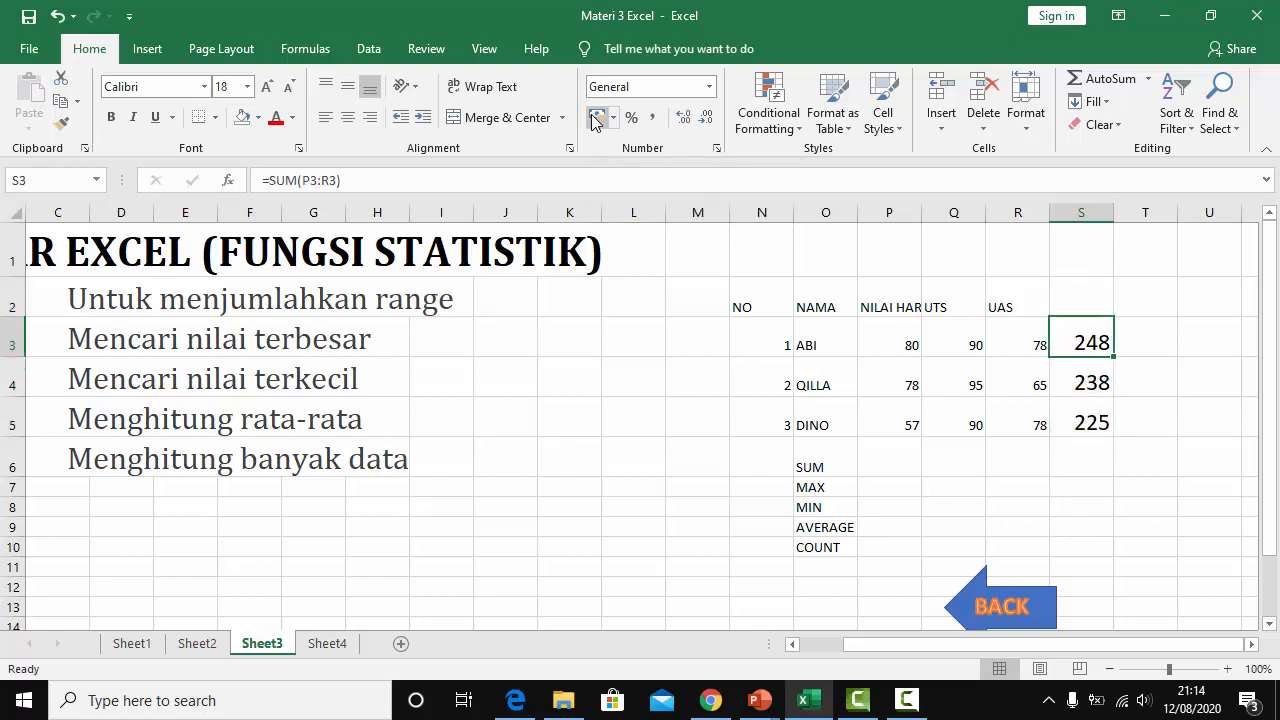
Copy the three total formulas in S3:S5 into the neighbouring column, T3:T5
key(shift+Down)
key(shift+Down)
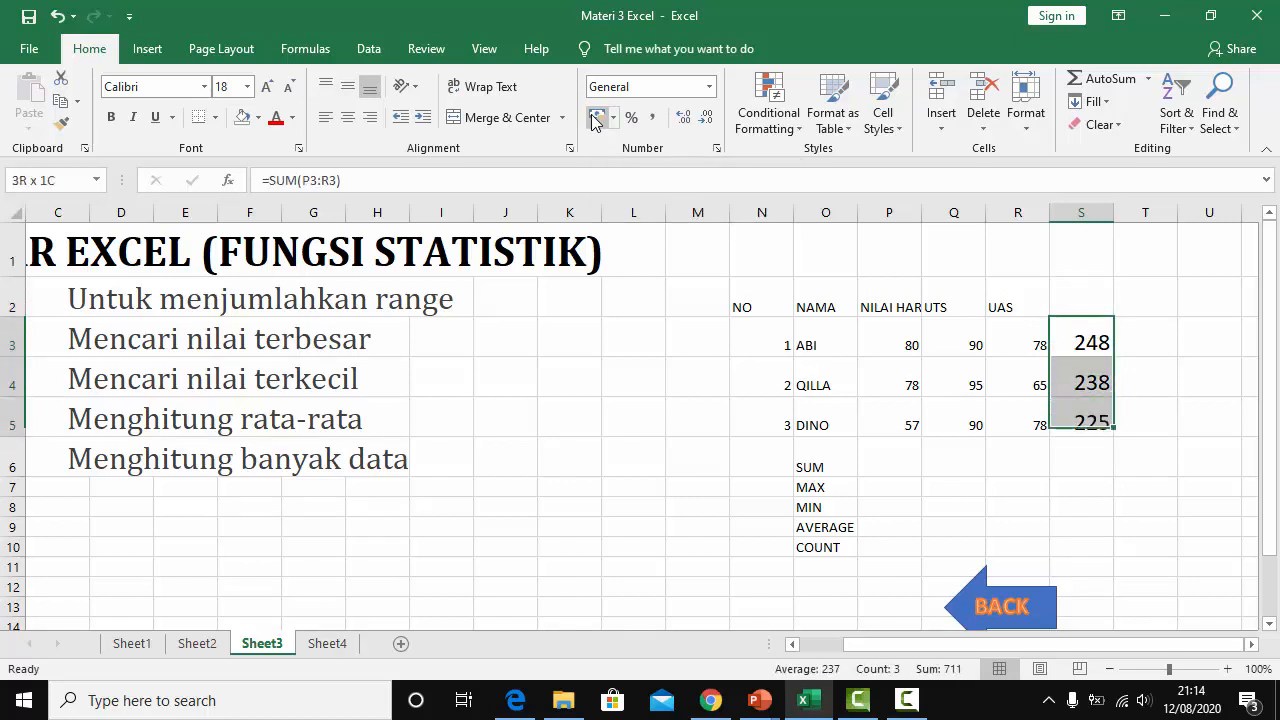
key(ctrl+c)
key(Right)
key(ctrl+v)
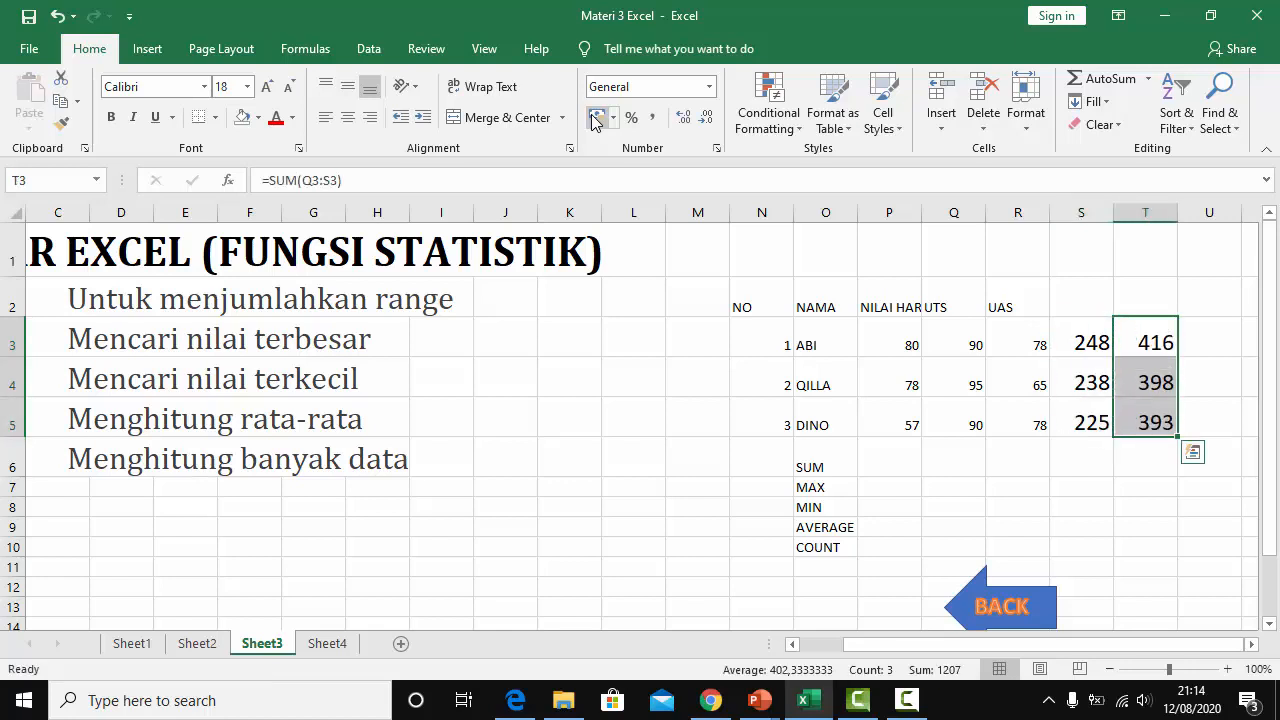
Change the copied total formula in T3 to =SUM(Q3:R3)
key(F2)
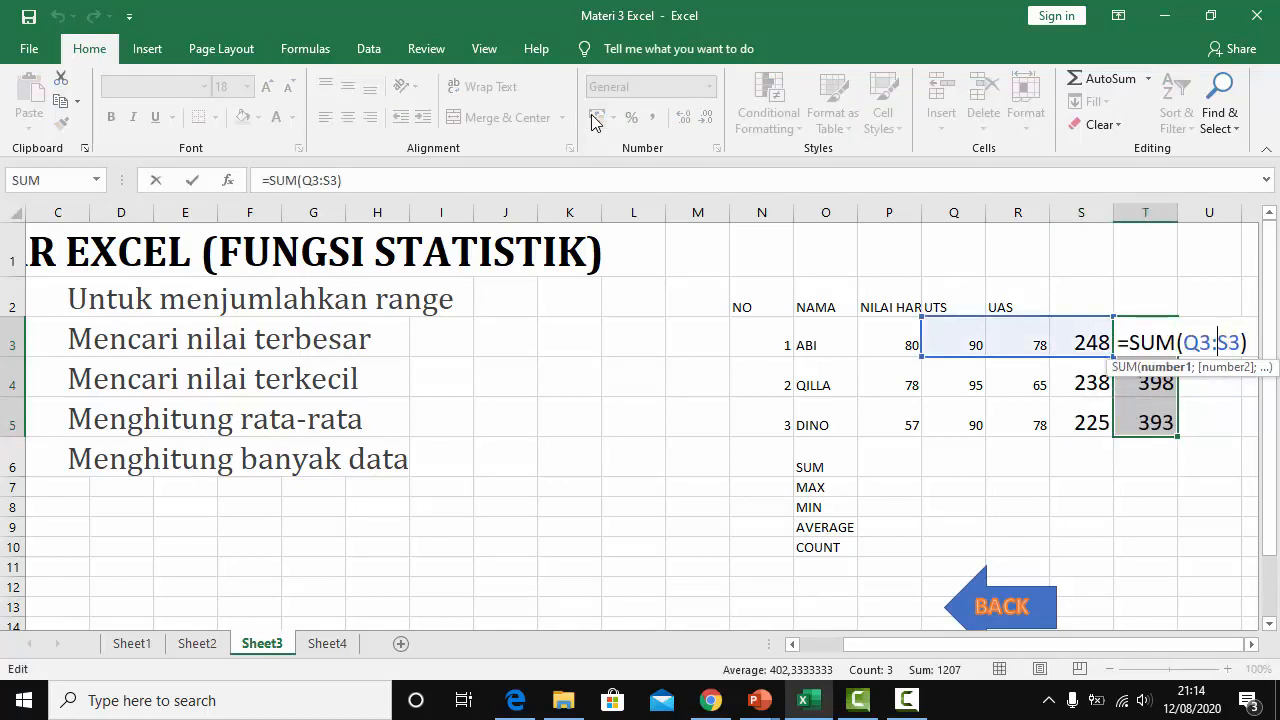
key(Right)
key(BackSpace)
text(R)
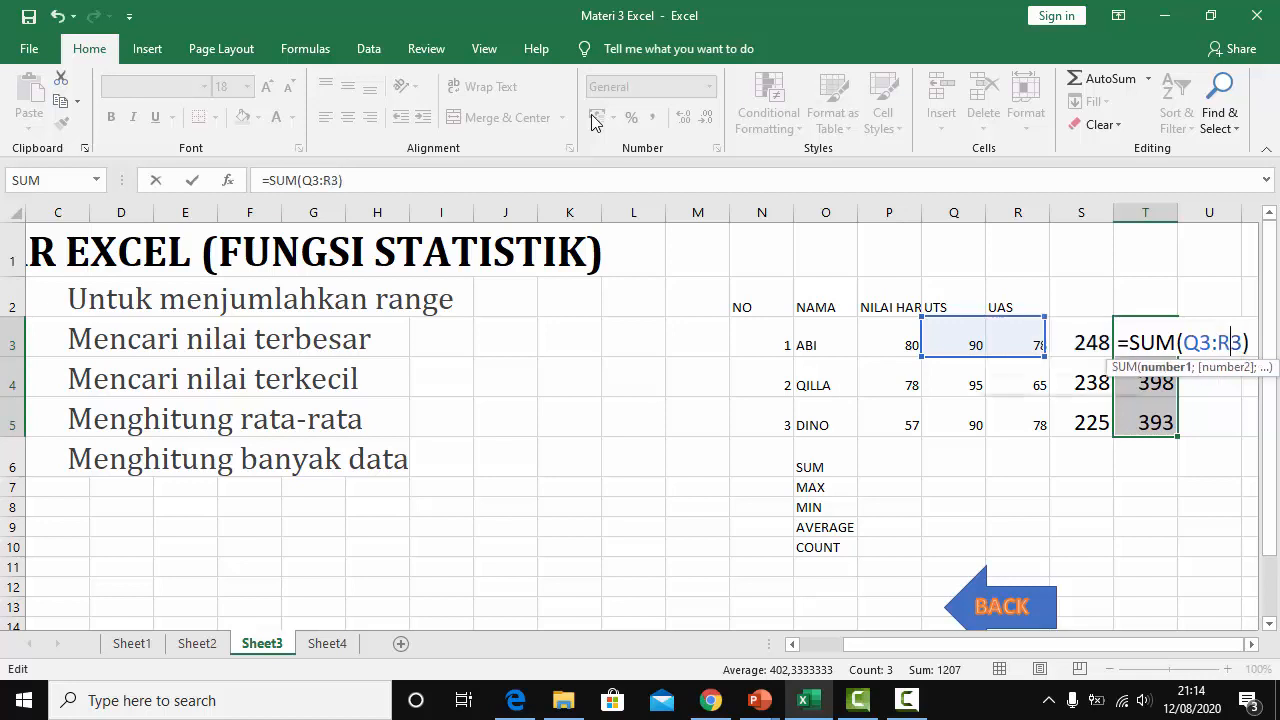
key(Return)
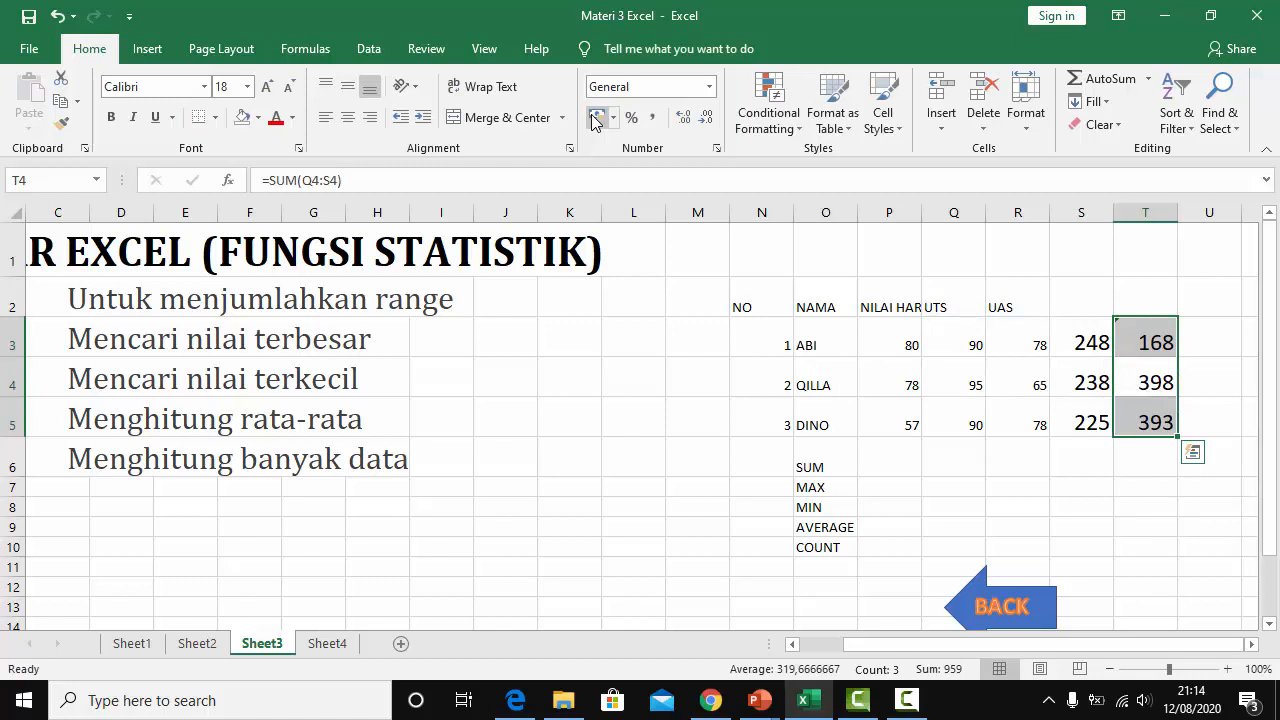
Clear the copied formulas from T3:T5 and return to the first student's total in S3
key(Delete)
key(Down)
key(Left)
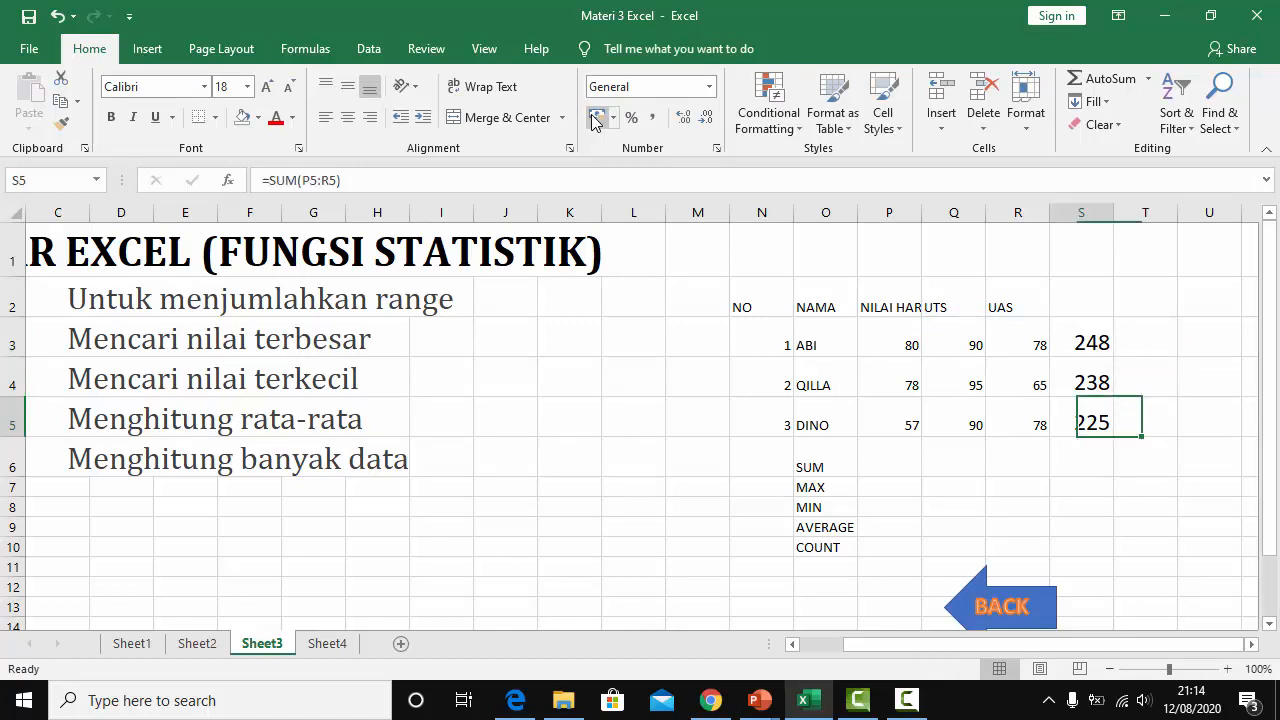
key(Up)
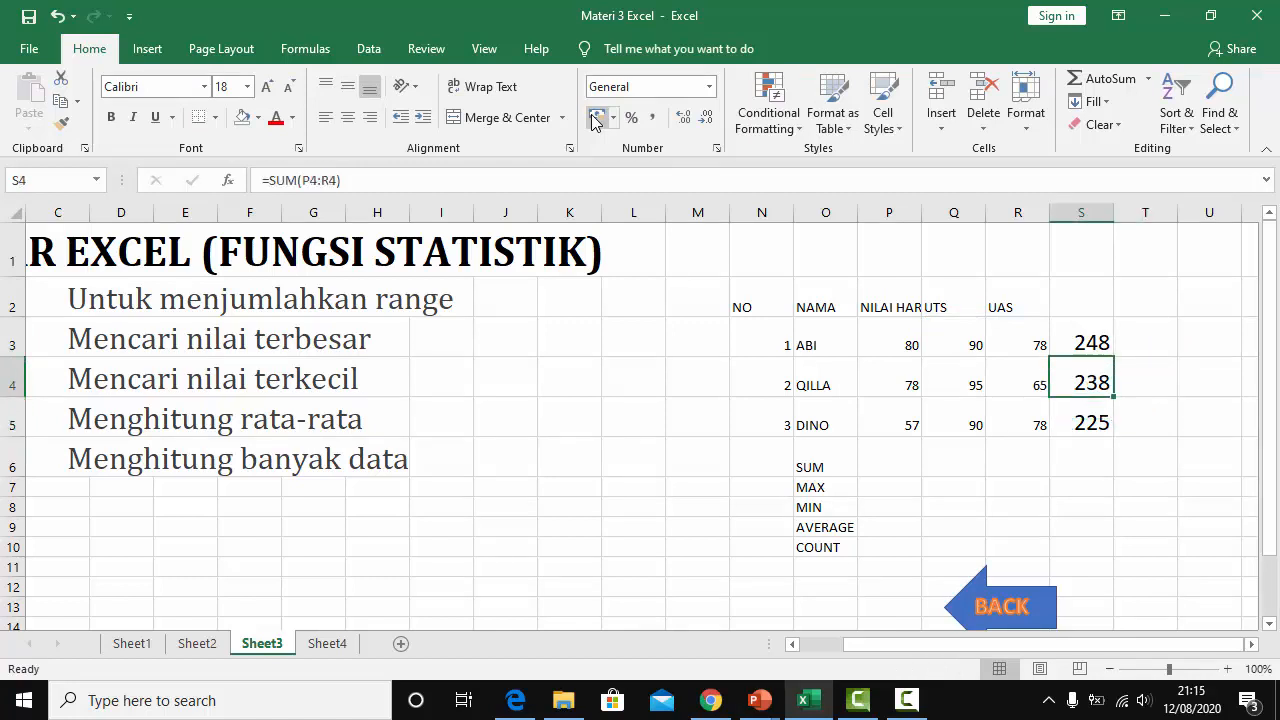
key(Up)
Enter =MAX(P3:P5) in P7 to find the highest score in the first score column
key(Down)
key(Down)
key(Down)
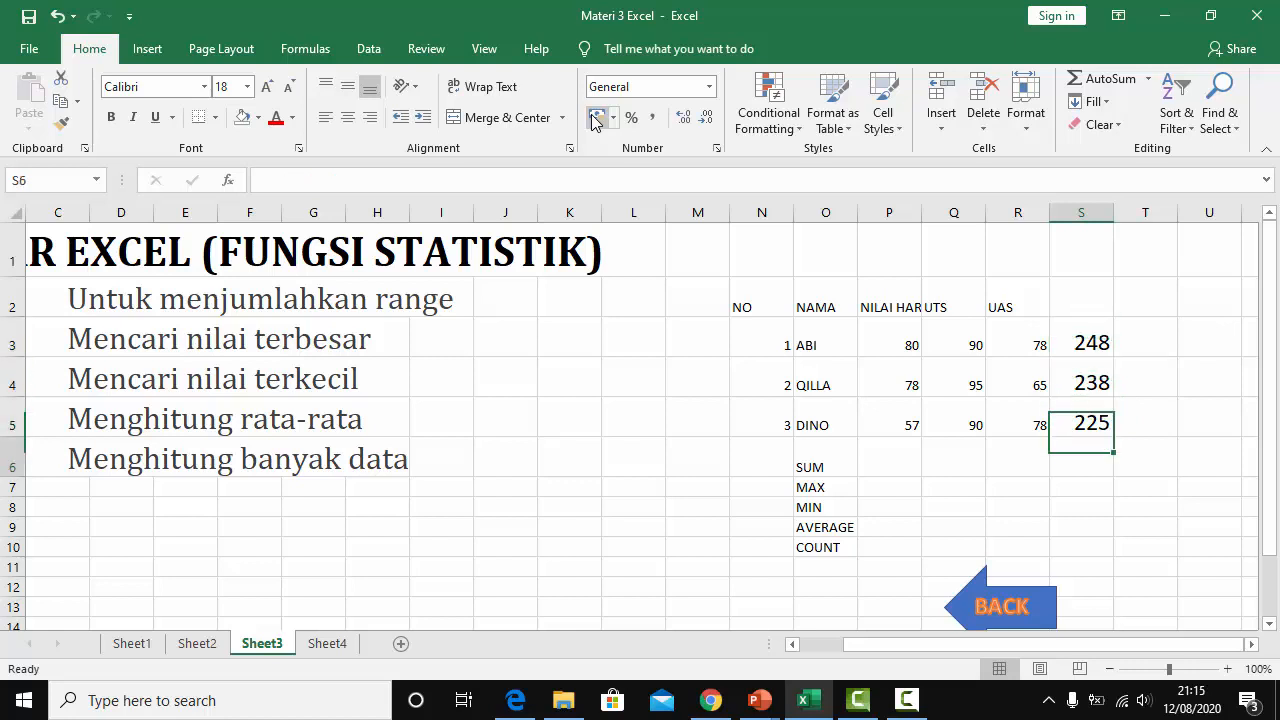
key(Down)
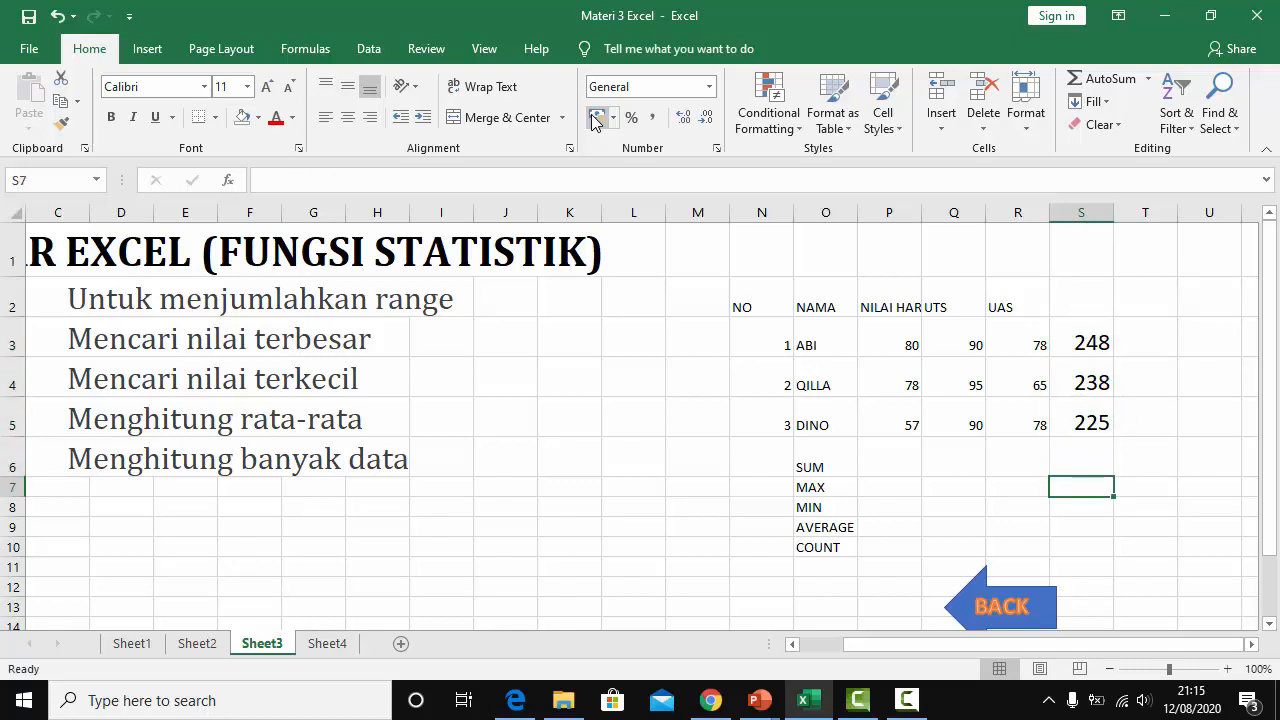
key(Left)
key(Left)
key(Left)
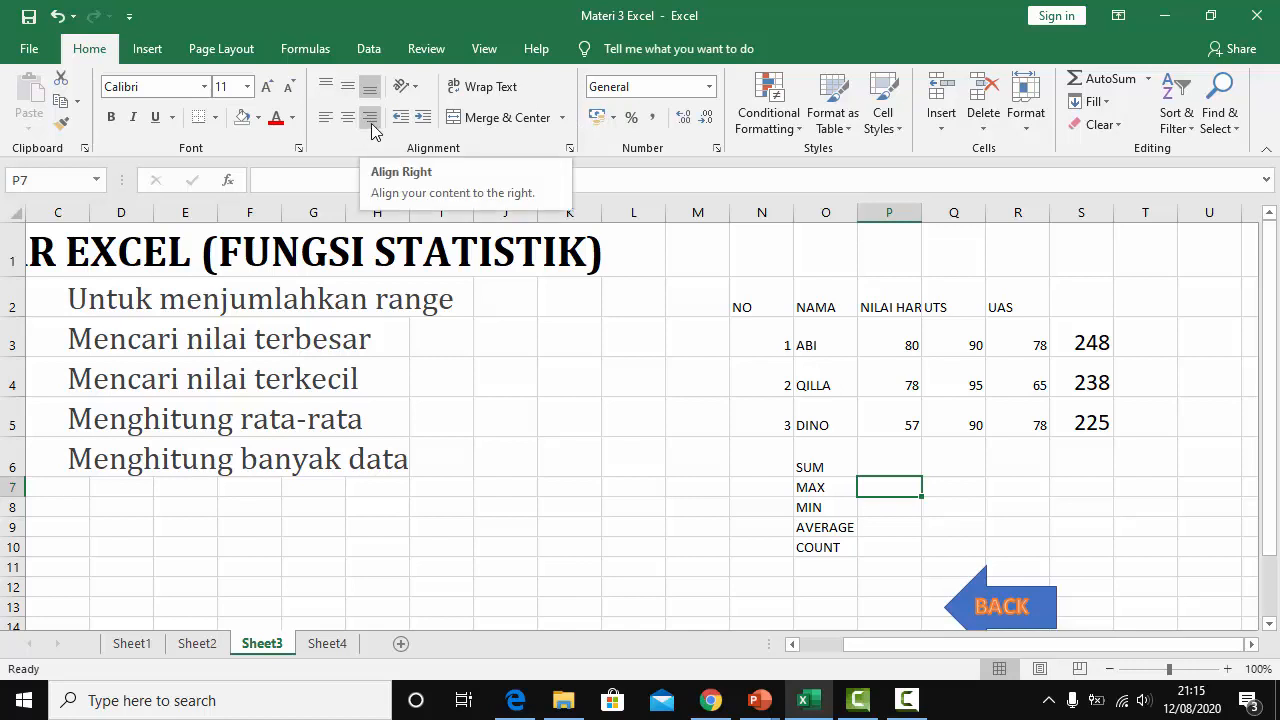
text(=)
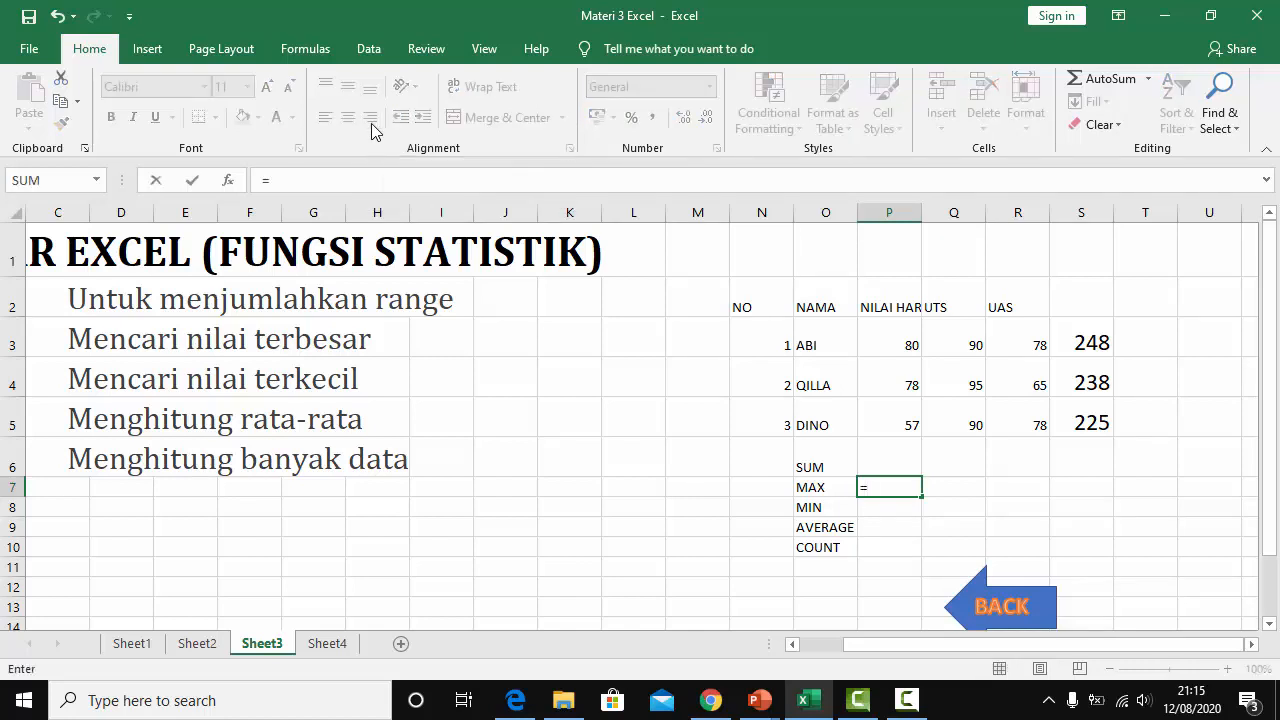
text(m)
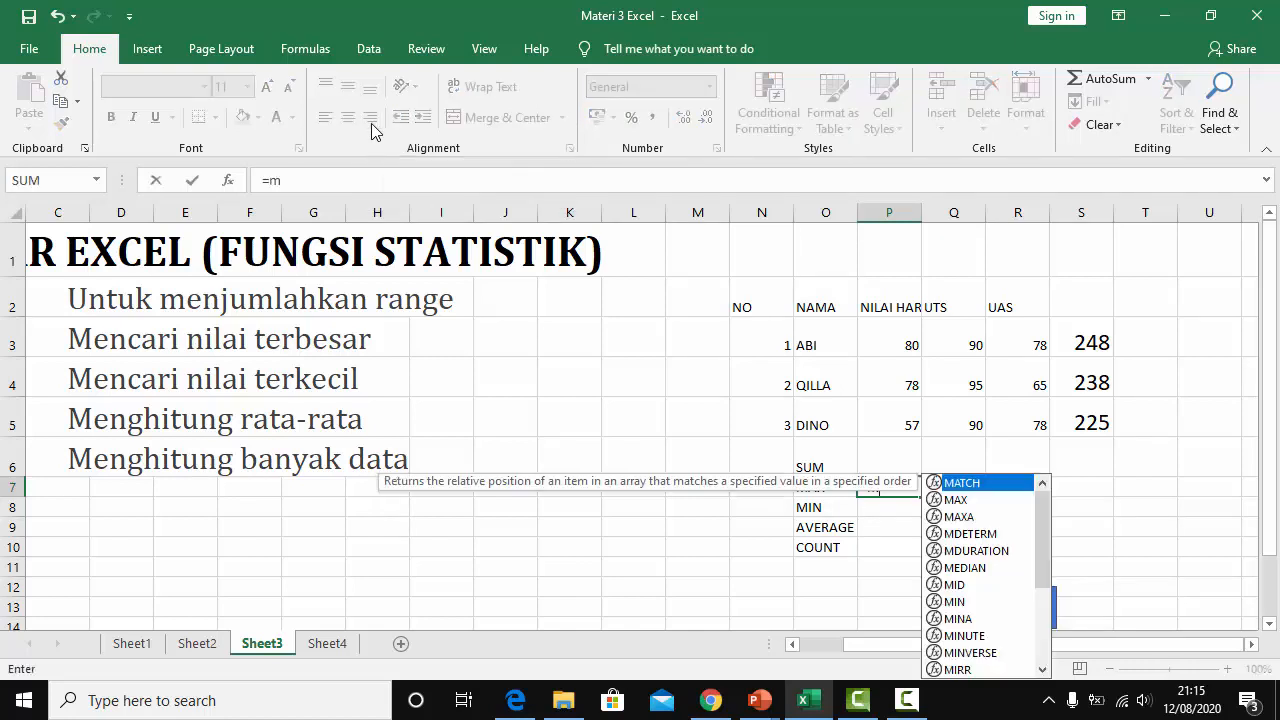
text(ax)
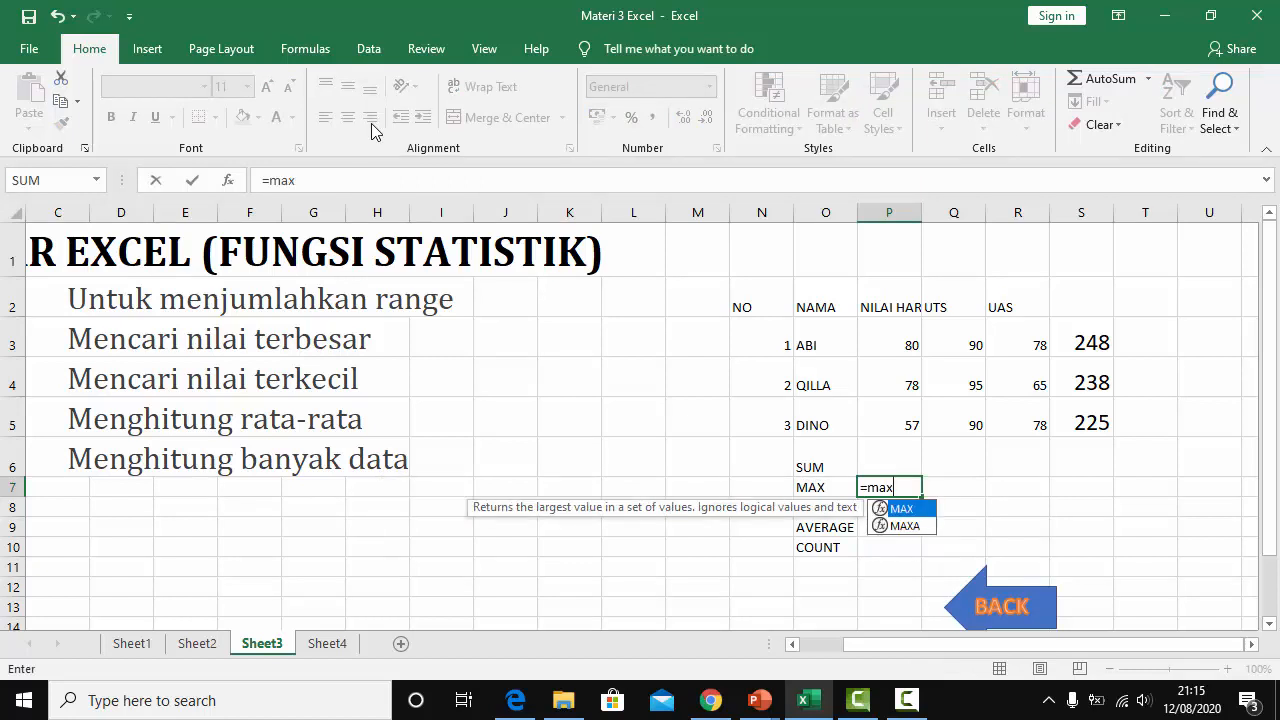
text(()
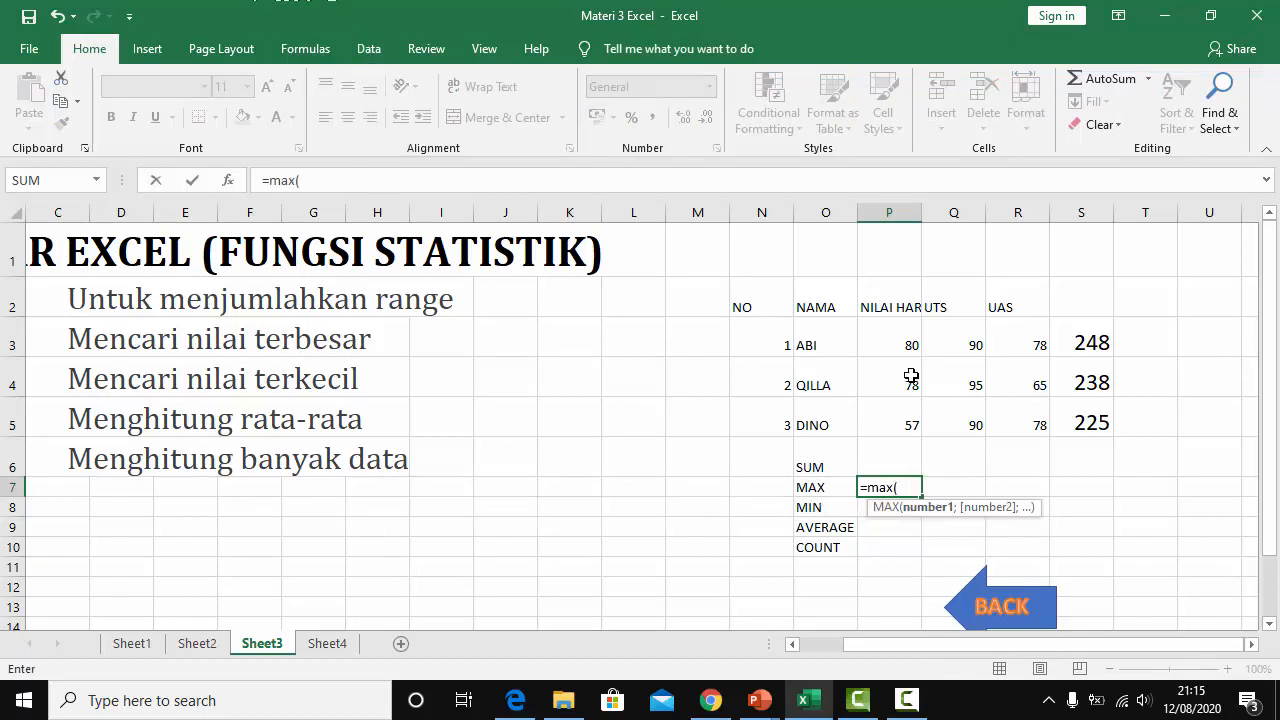
drag(888, 343, 899, 415)
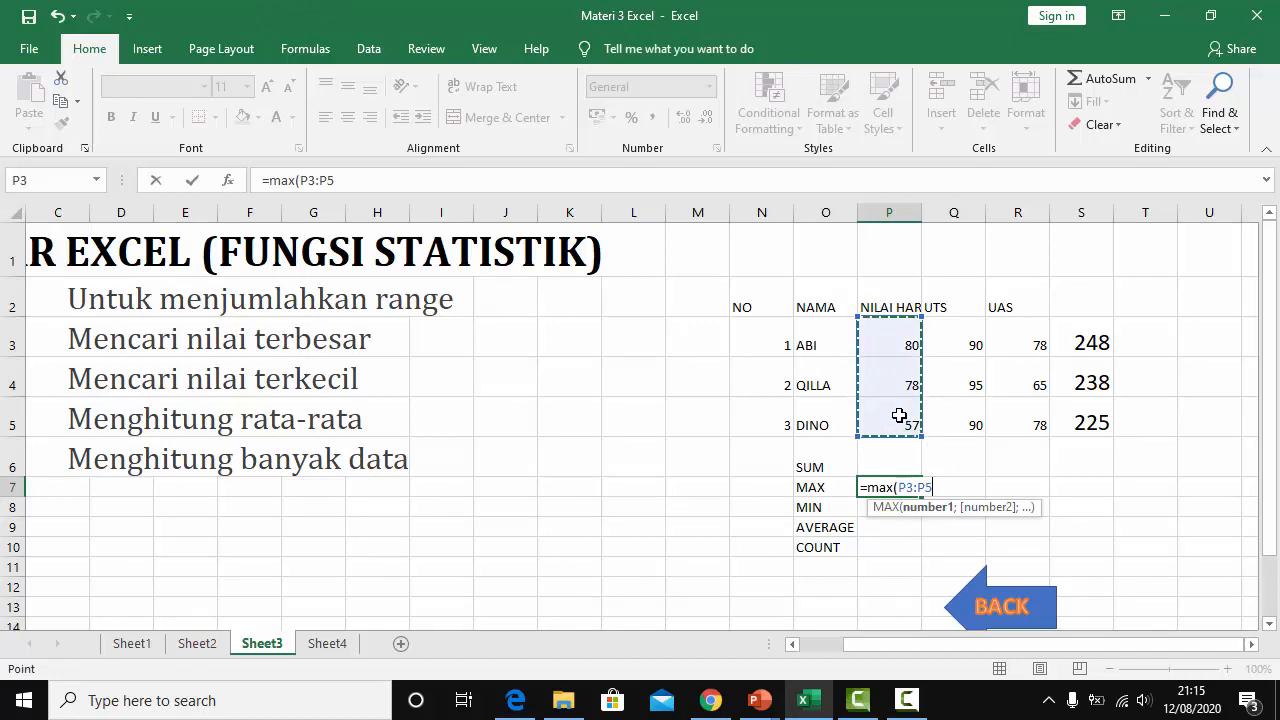
text())
key(Return)
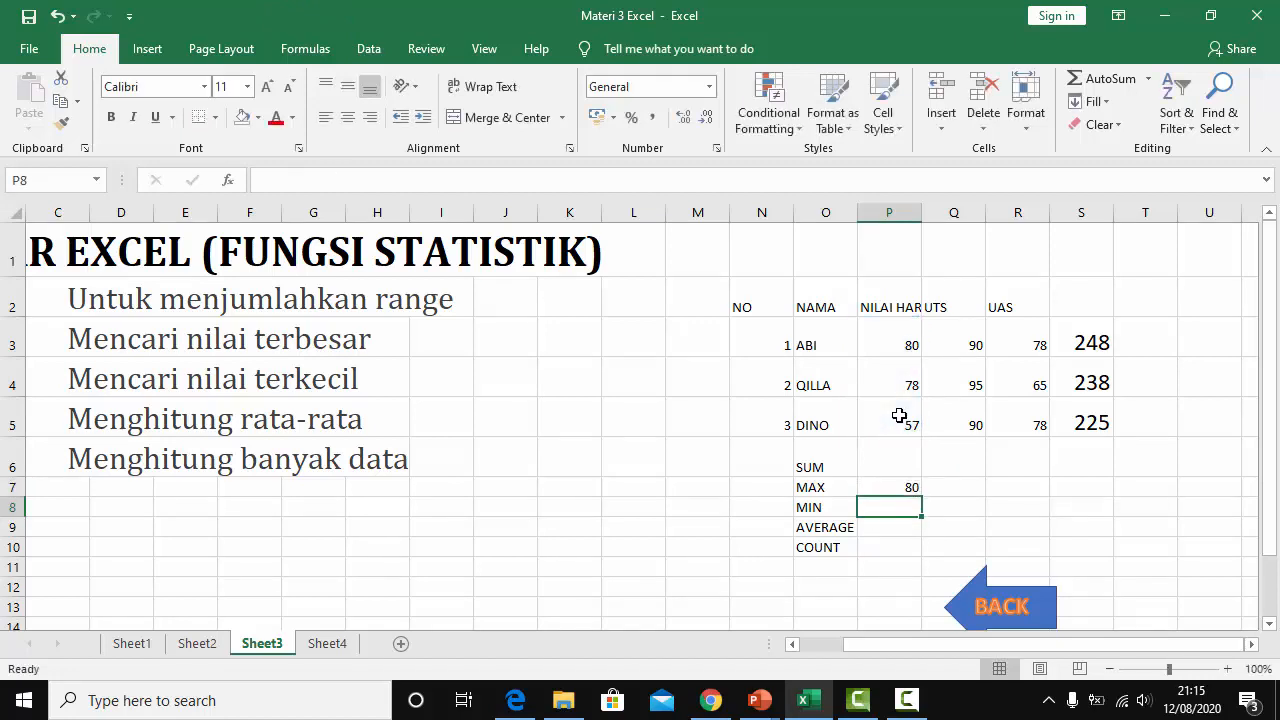
Increase the font size of the MAX result in P7 to 14
key(Up)
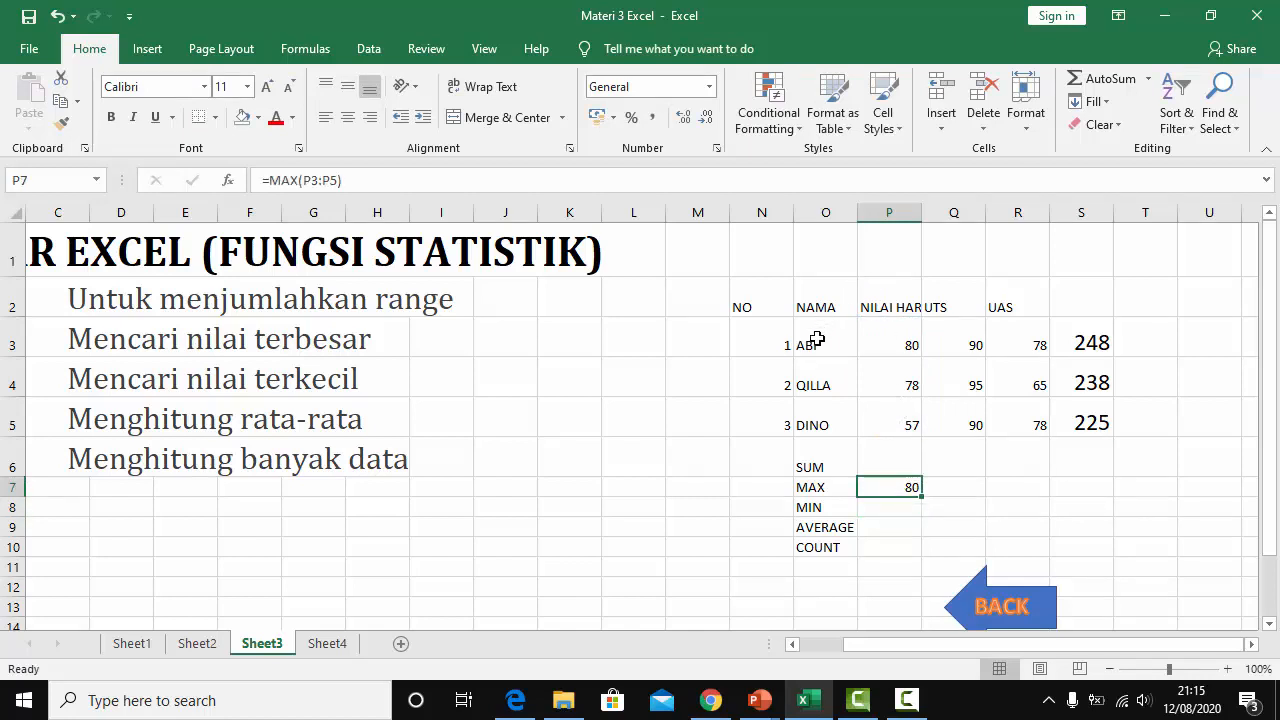
click(267, 87)
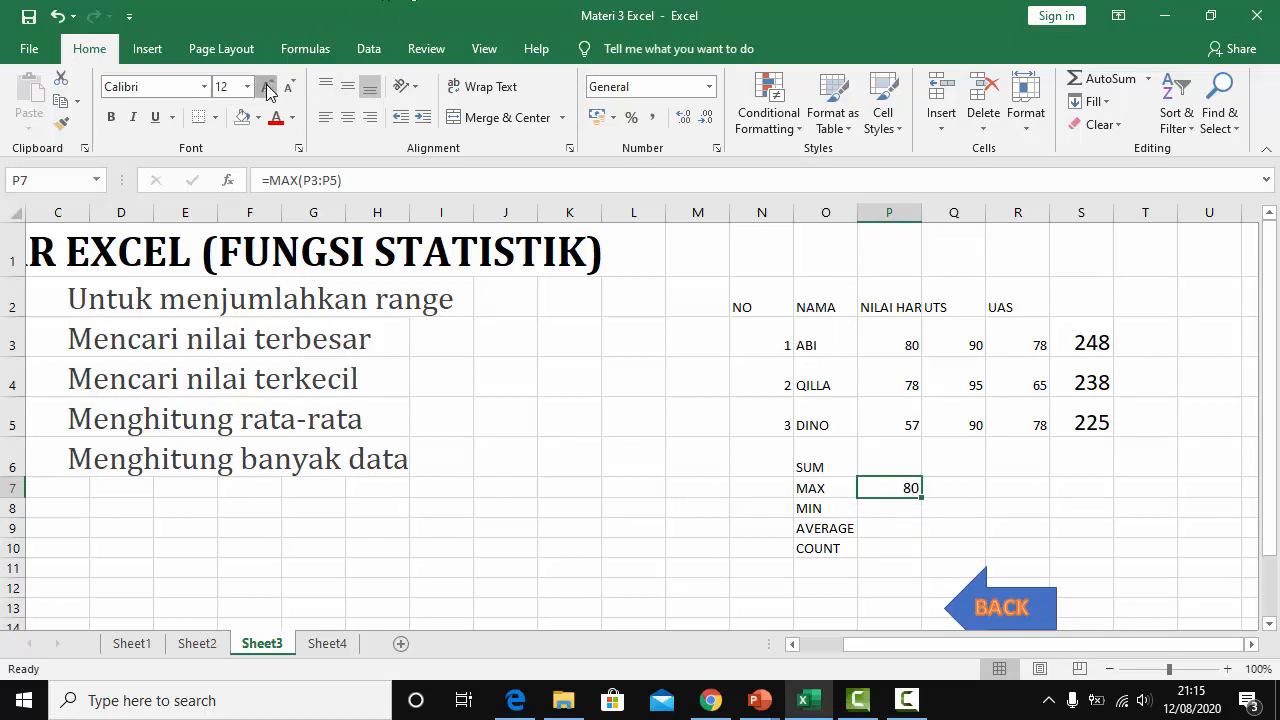
click(267, 87)
click(267, 87)
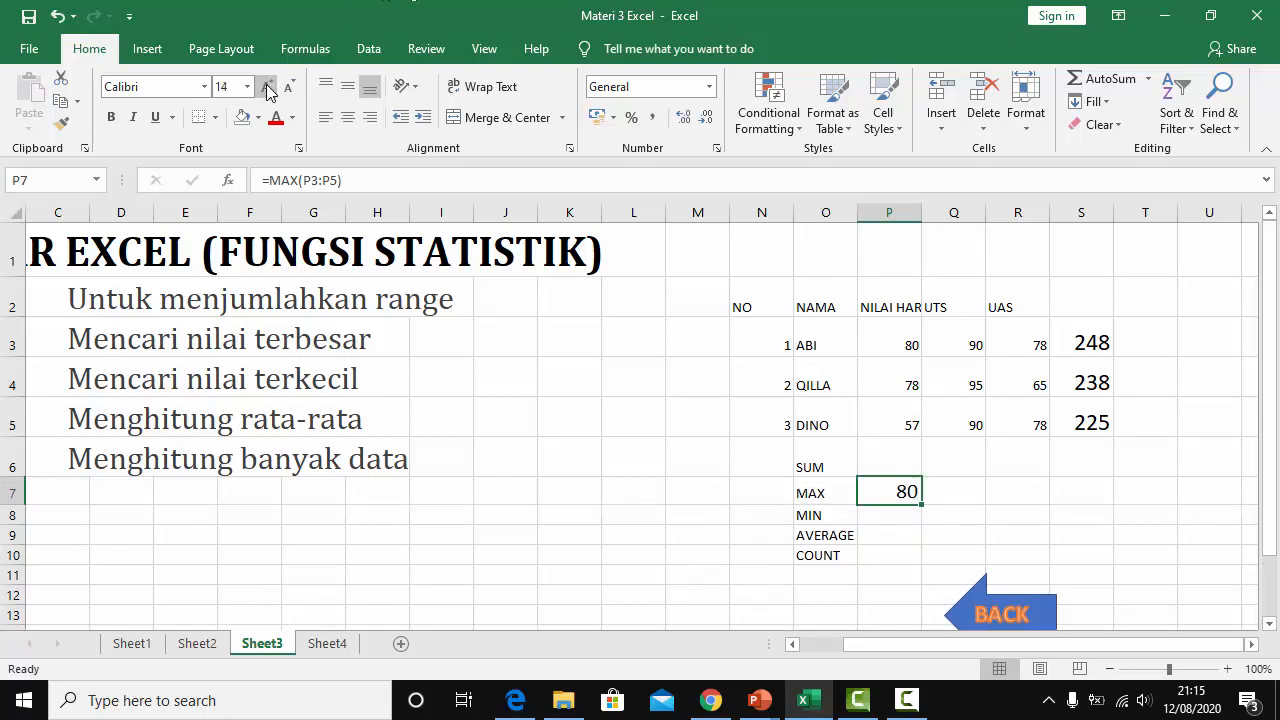
Enter =MIN(P3:P5) in P8 to find the lowest score in the first score column
click(877, 514)
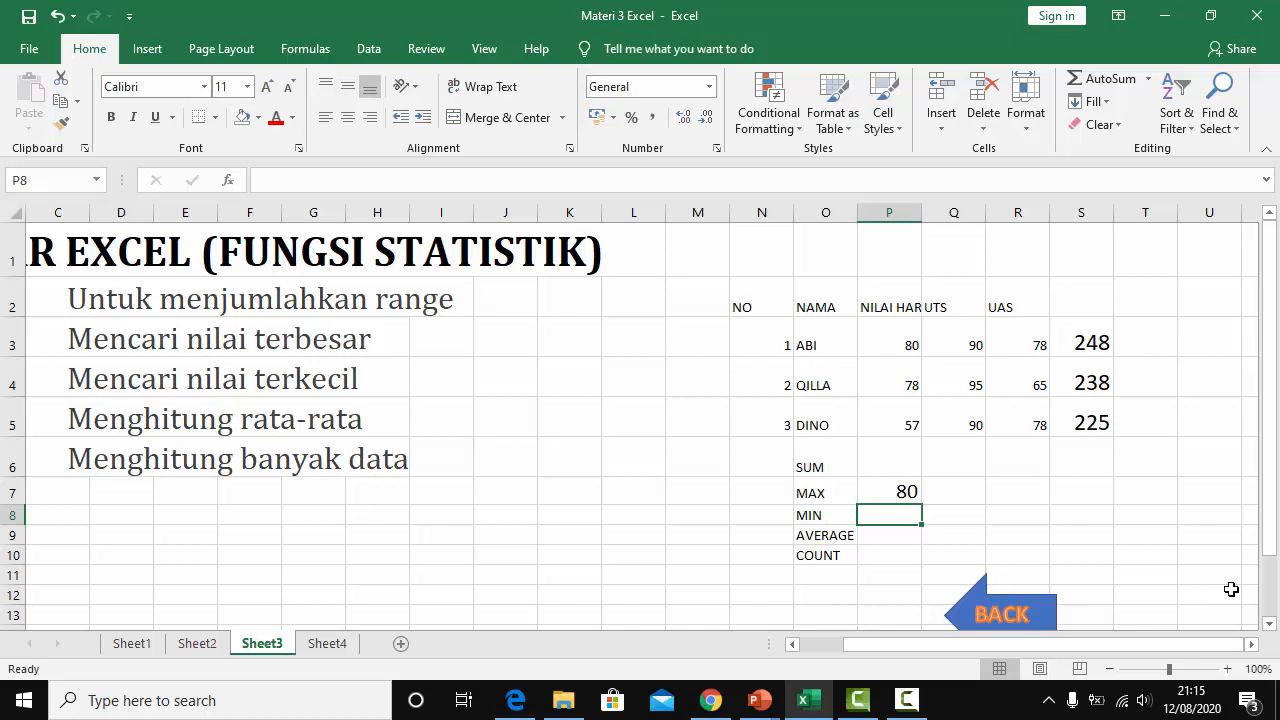
text(=)
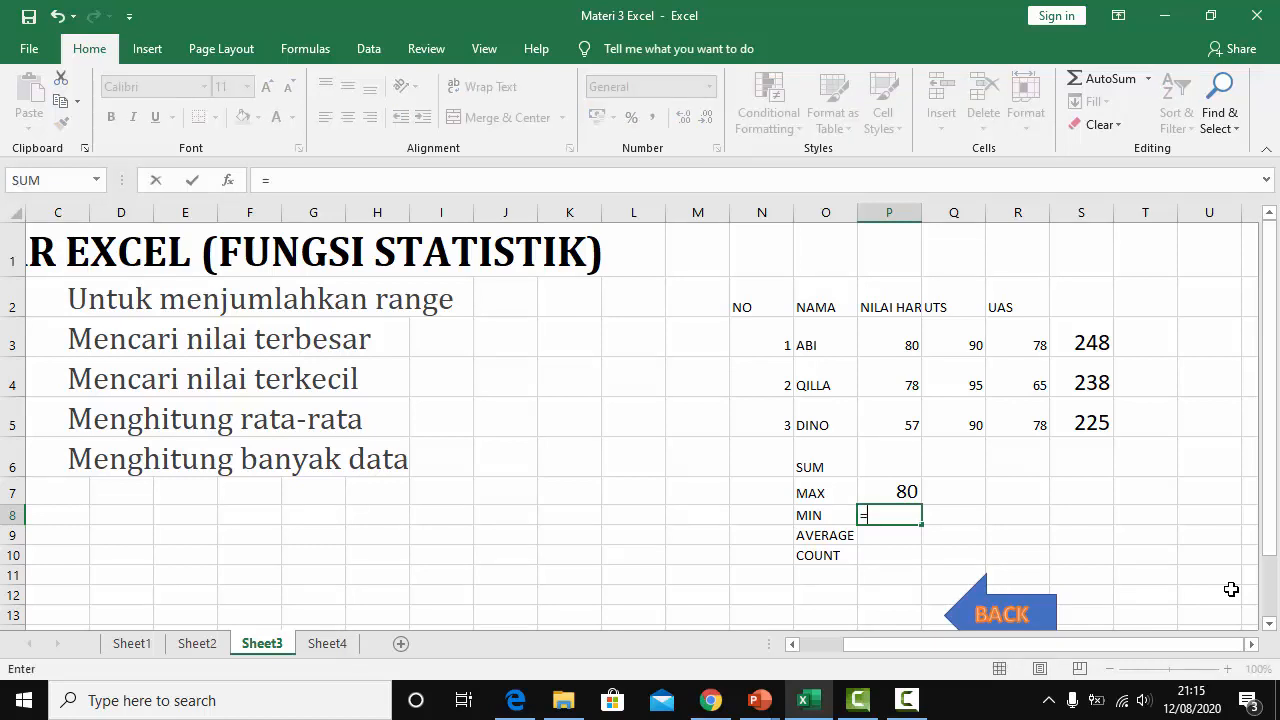
text(mi)
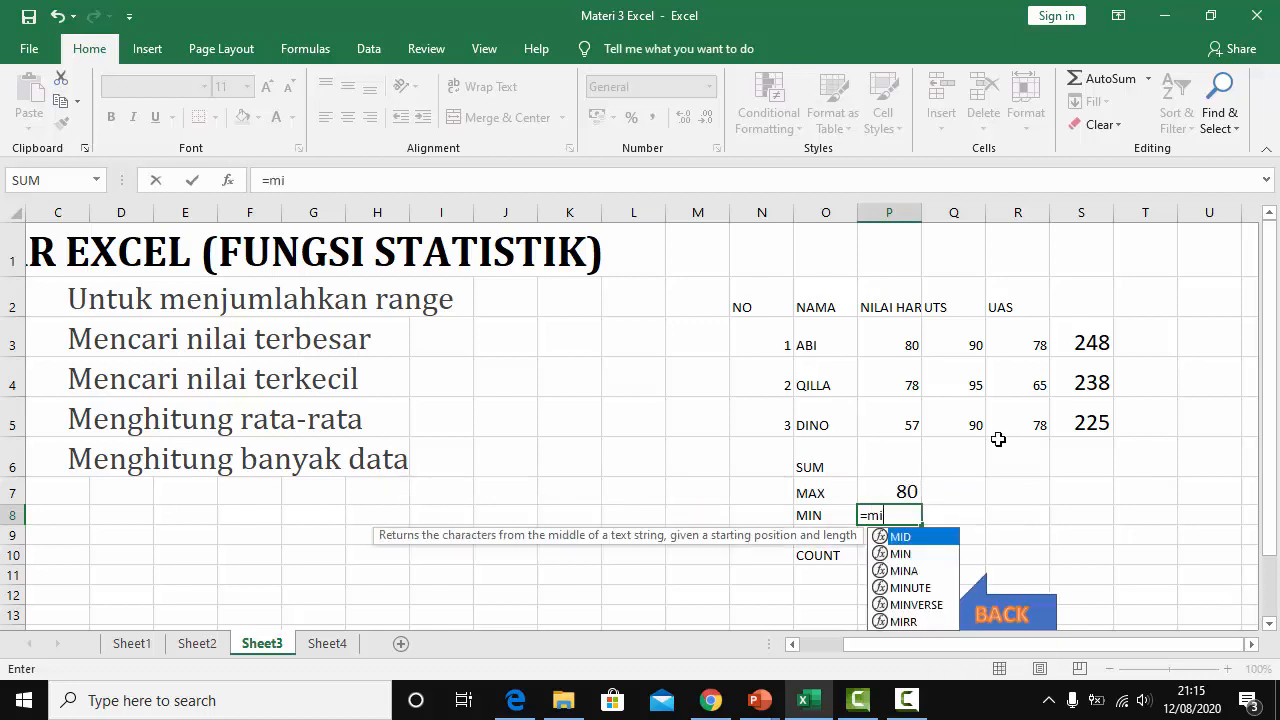
text(n()
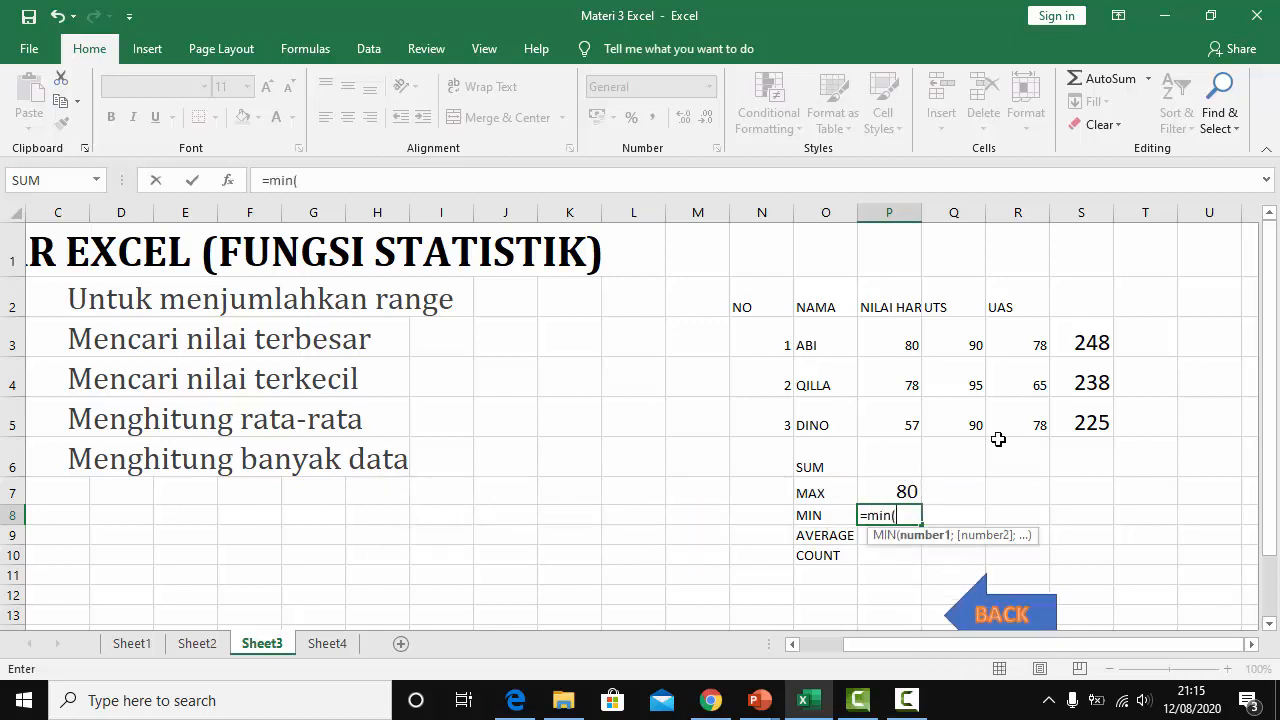
click(876, 338)
drag(884, 365, 890, 406)
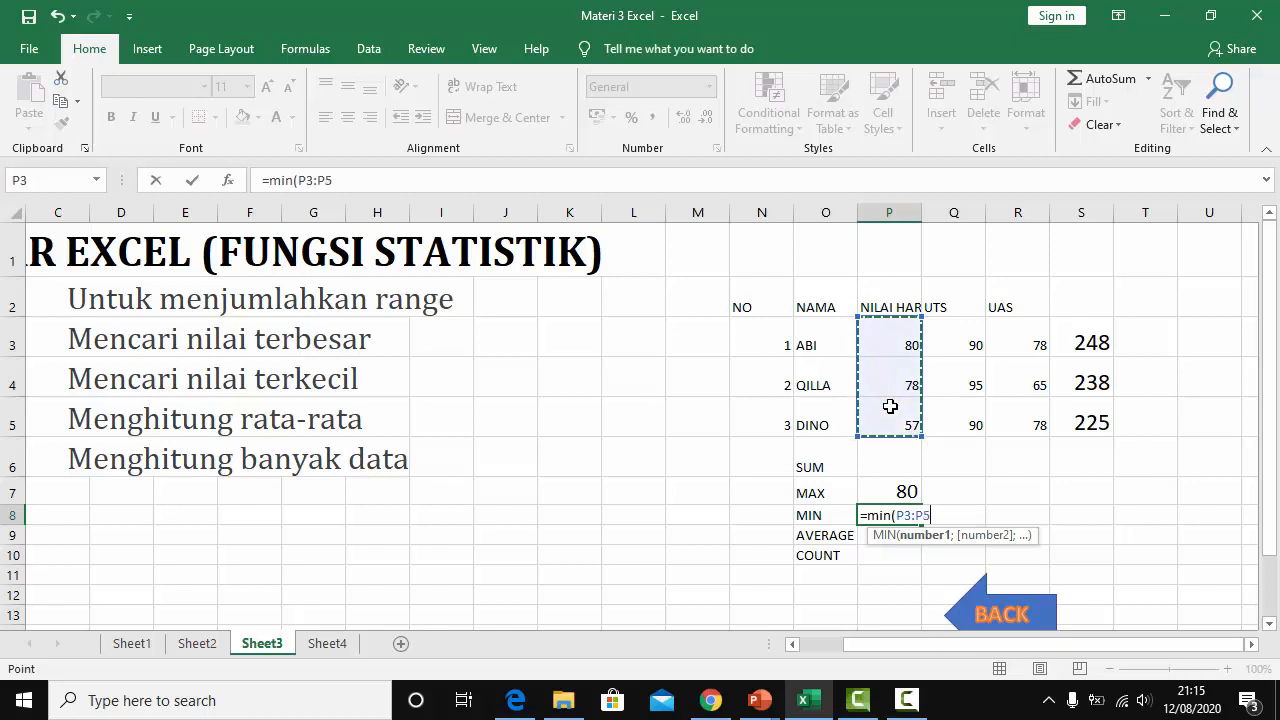
text())
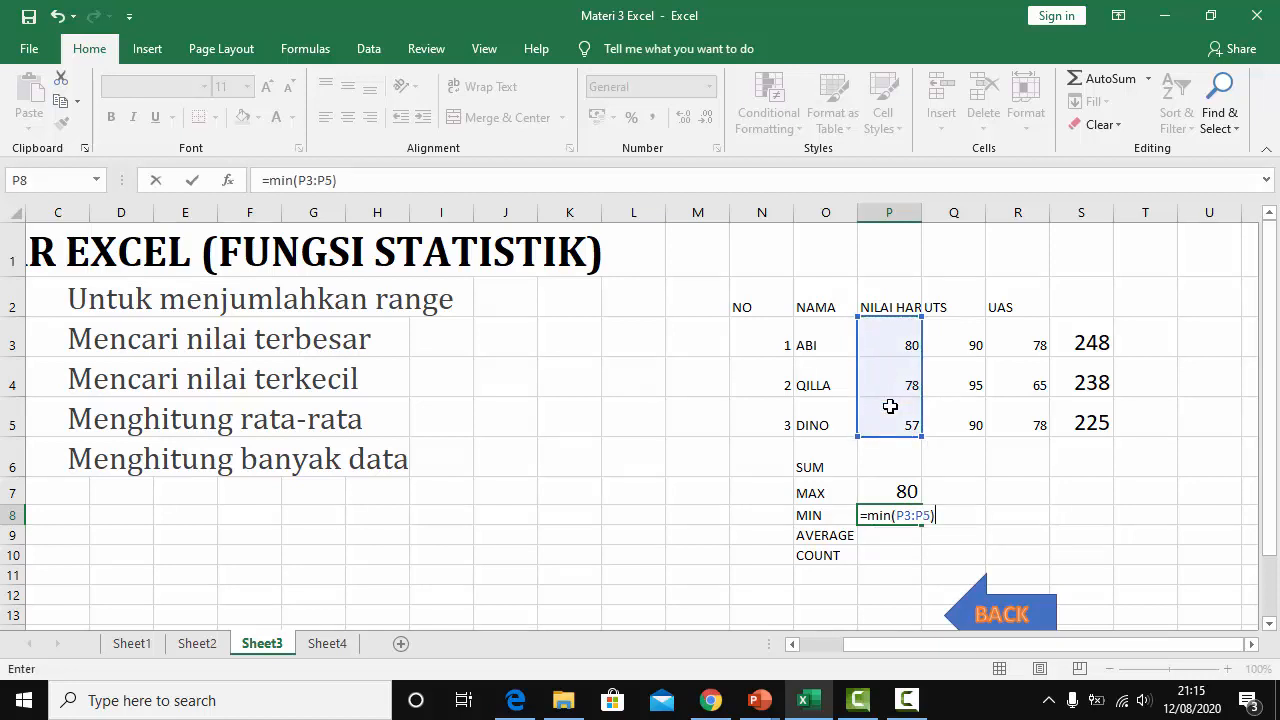
key(Return)
Increase the font size of the MIN result in P8 to 18
key(Up)
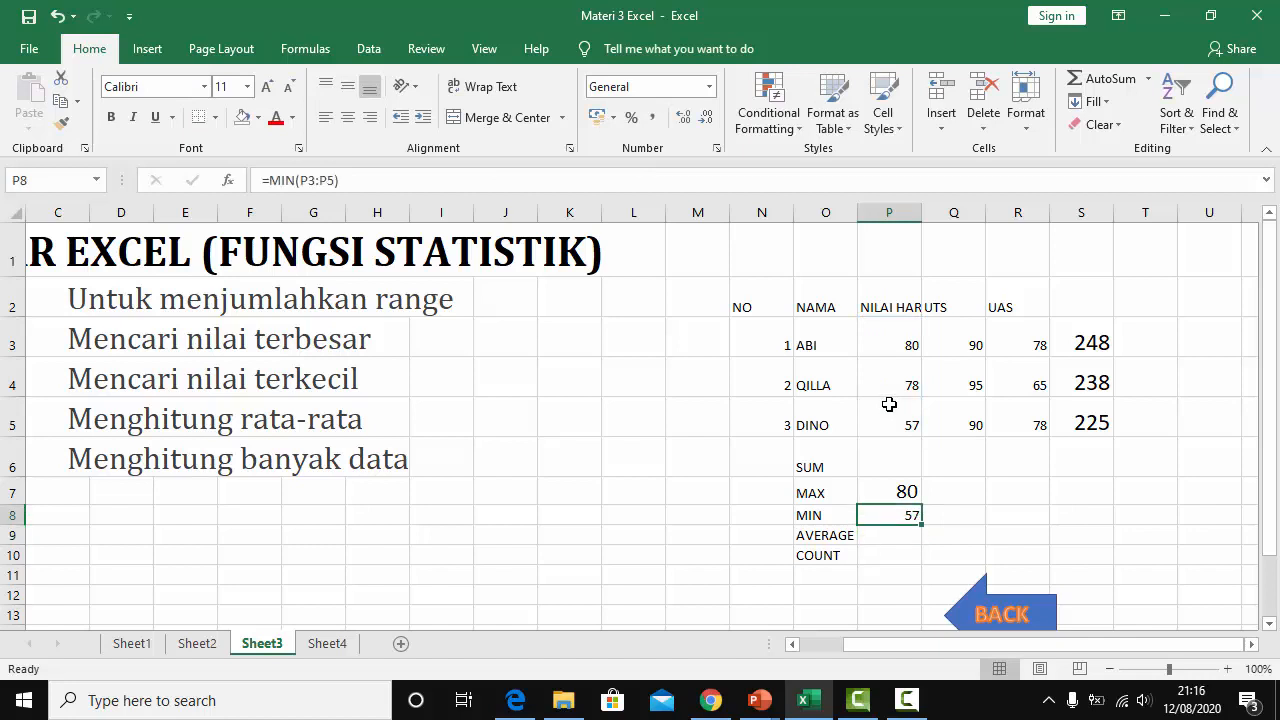
click(266, 88)
click(266, 88)
click(266, 88)
click(266, 88)
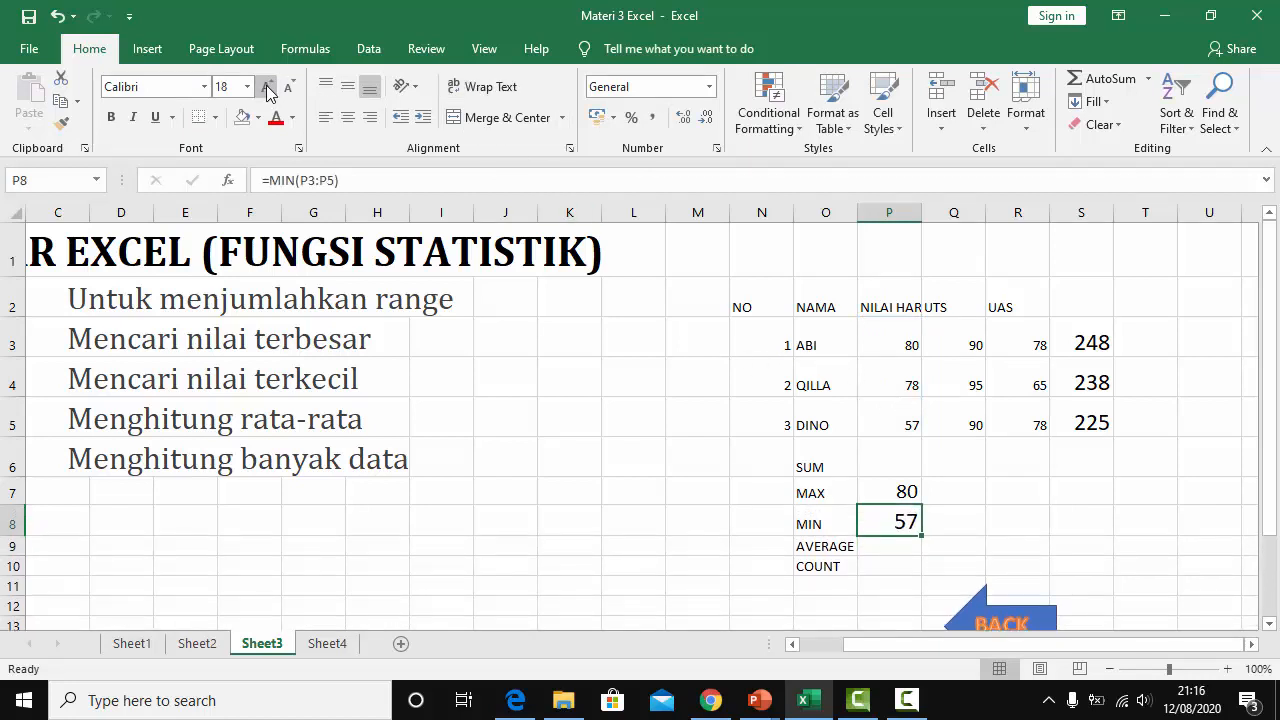
Enter =AVERAGE(P3:P5) in P9 to calculate the mean of the first score column
click(889, 546)
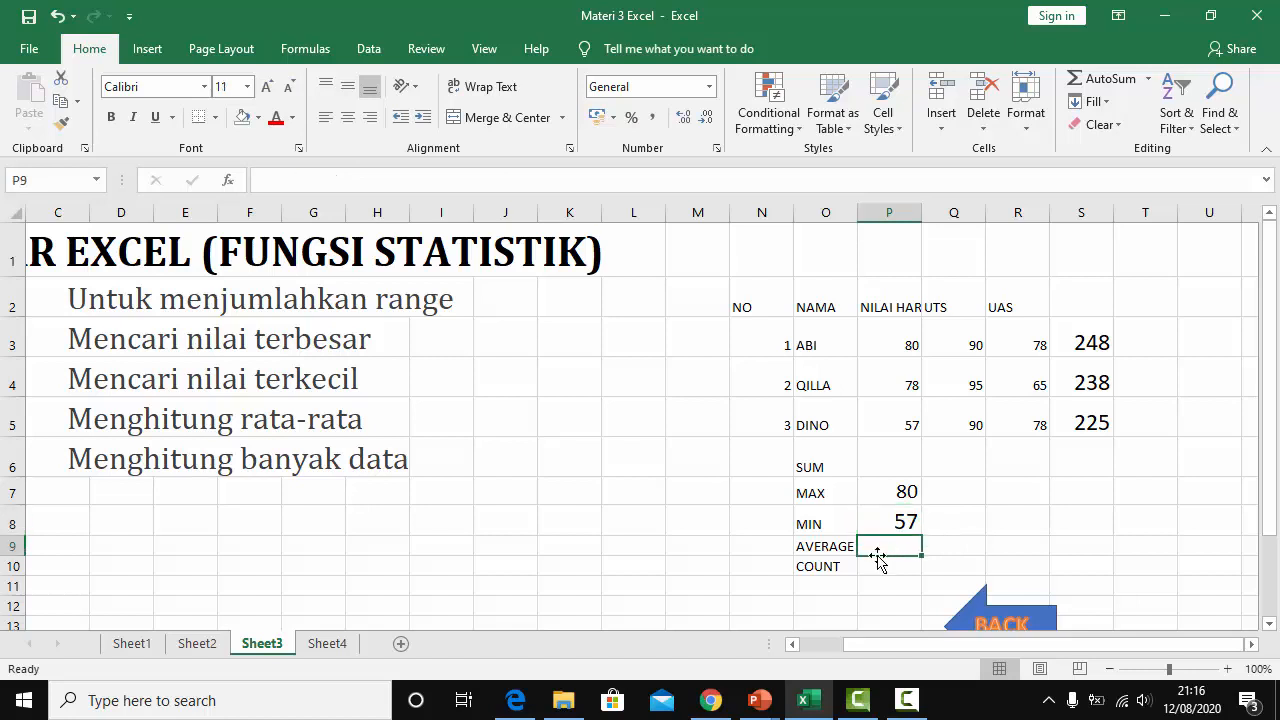
text(=)
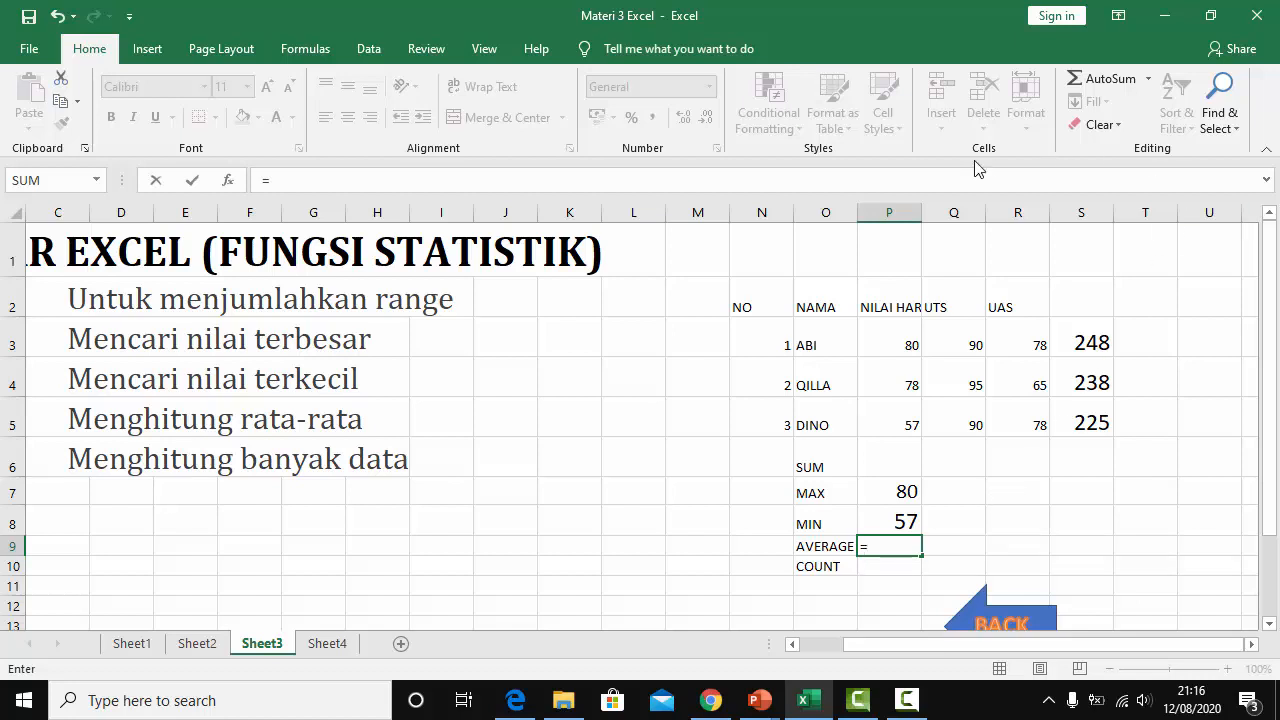
text(avera)
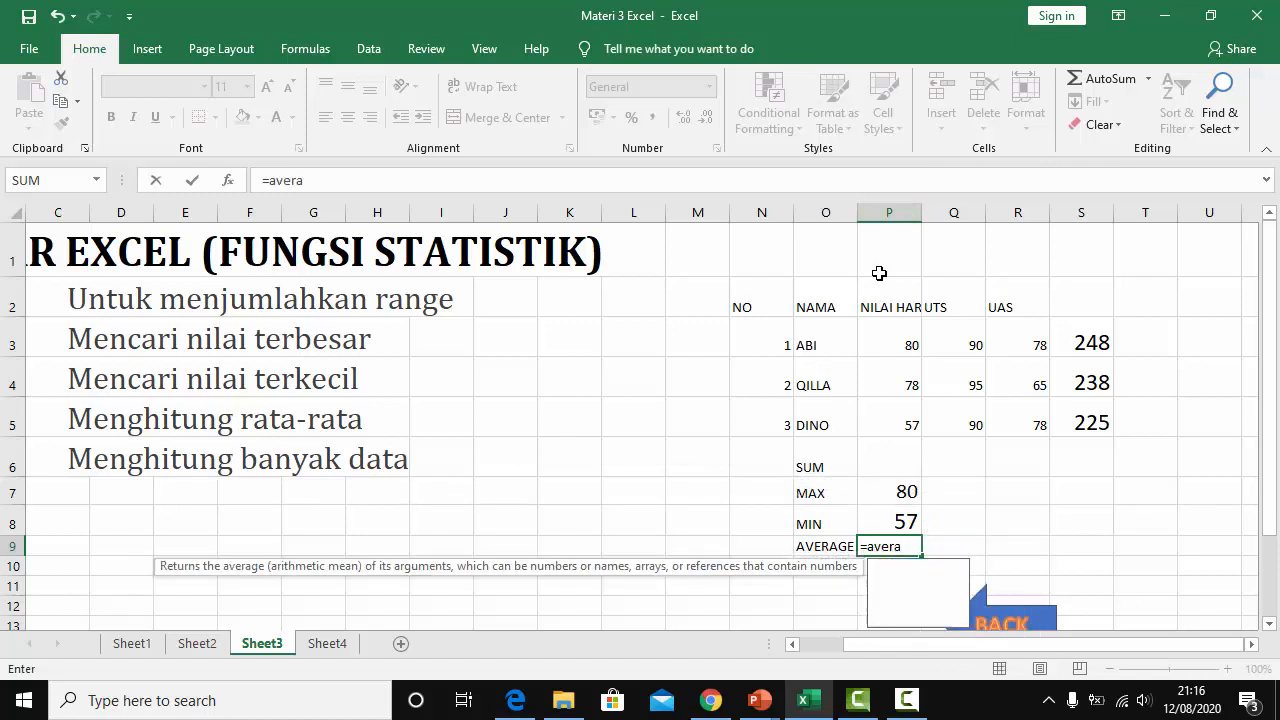
text(ge()
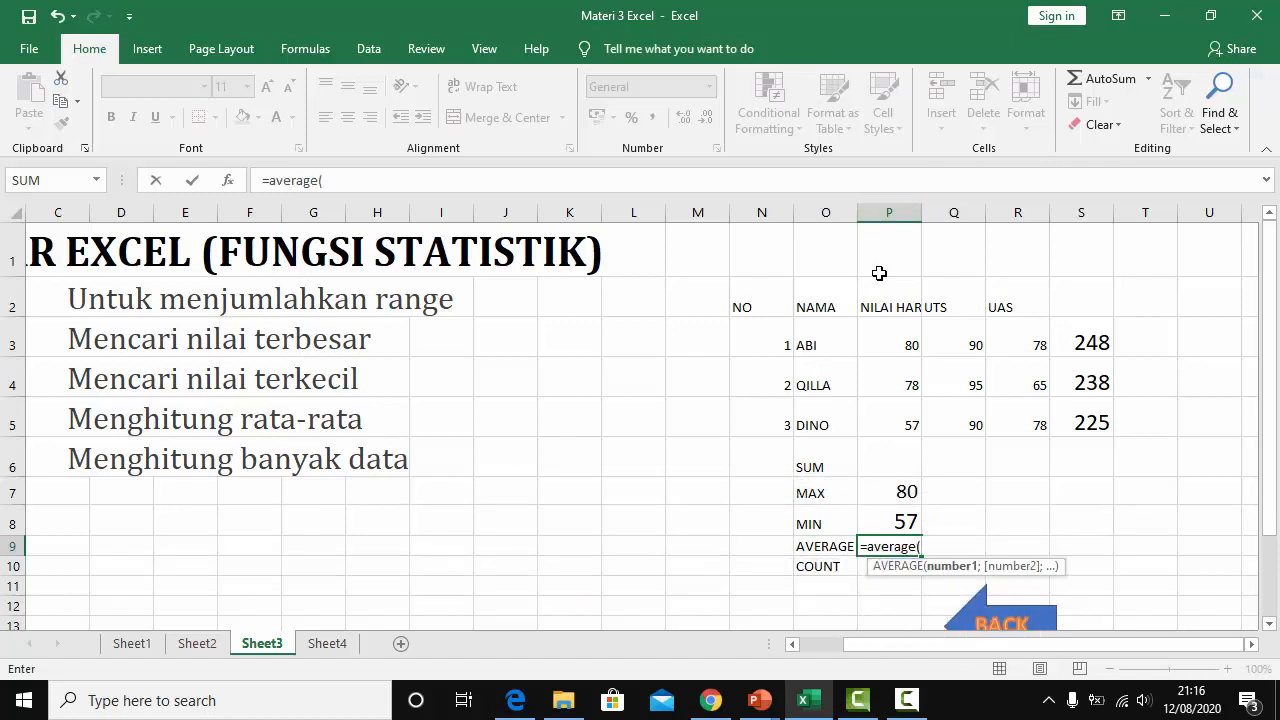
drag(864, 387, 886, 407)
text())
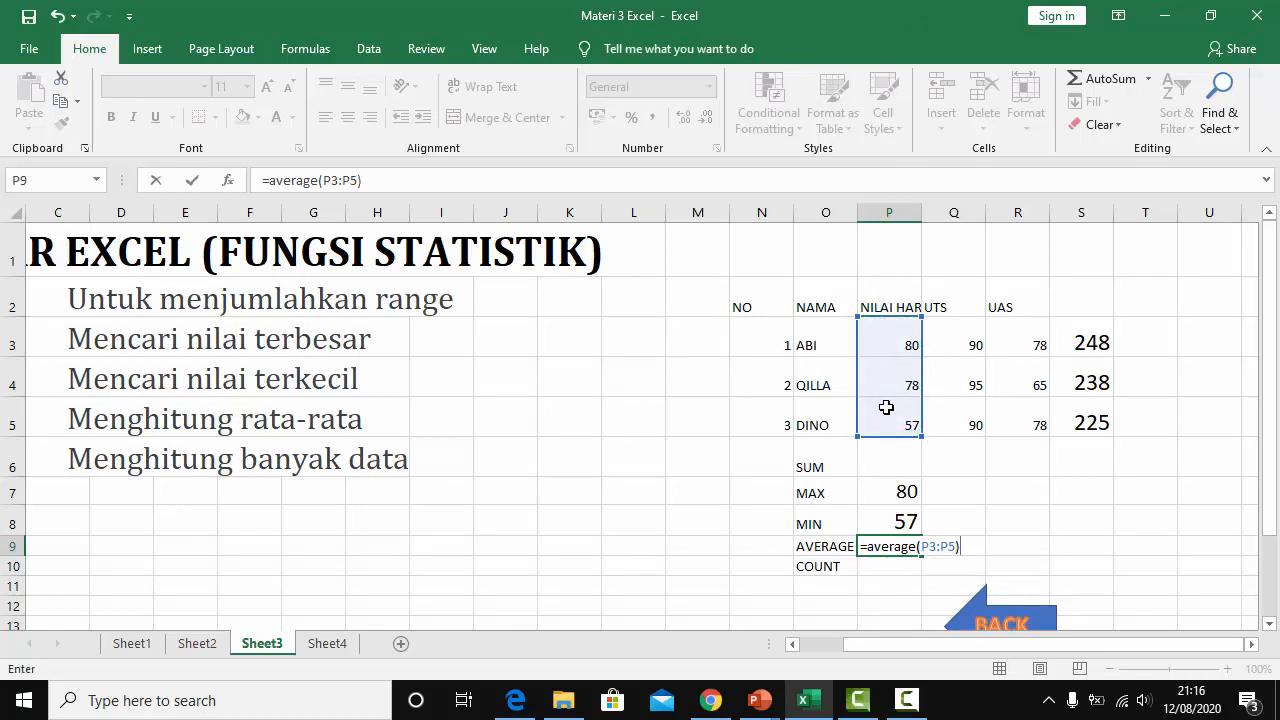
key(Return)
Format the average in P9 to show two decimal places
key(Up)
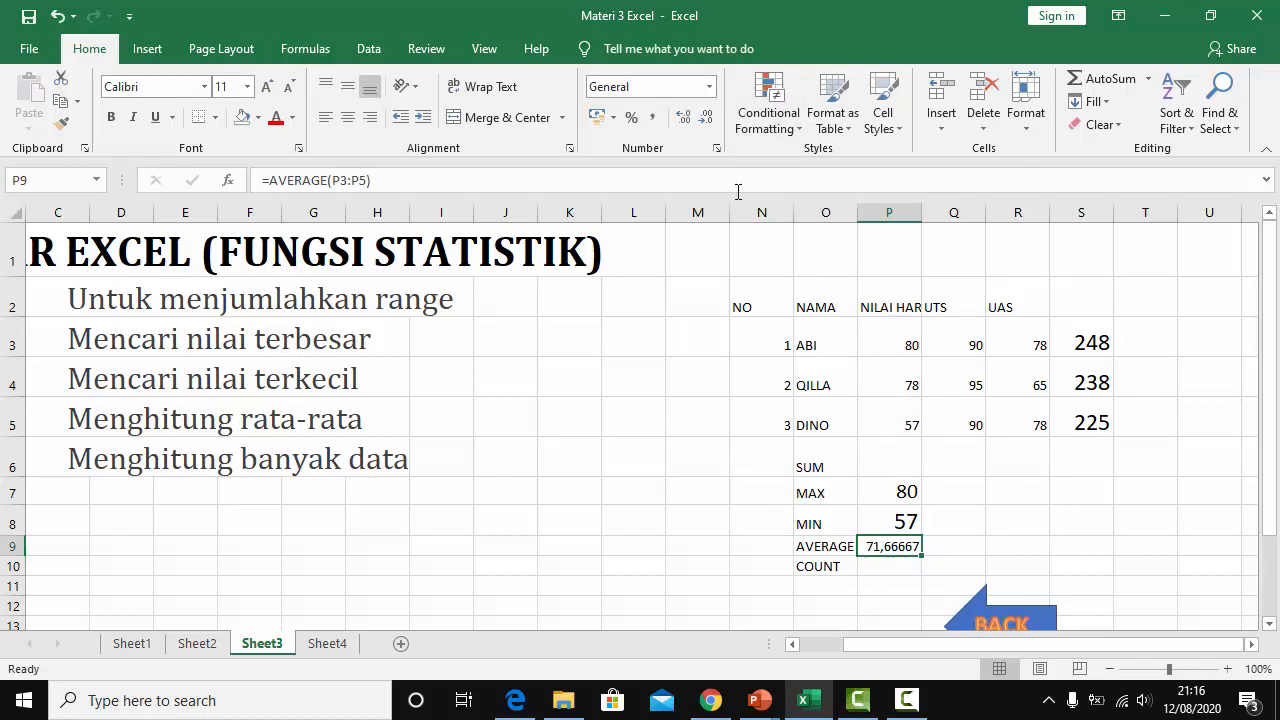
click(707, 119)
click(707, 119)
click(707, 119)
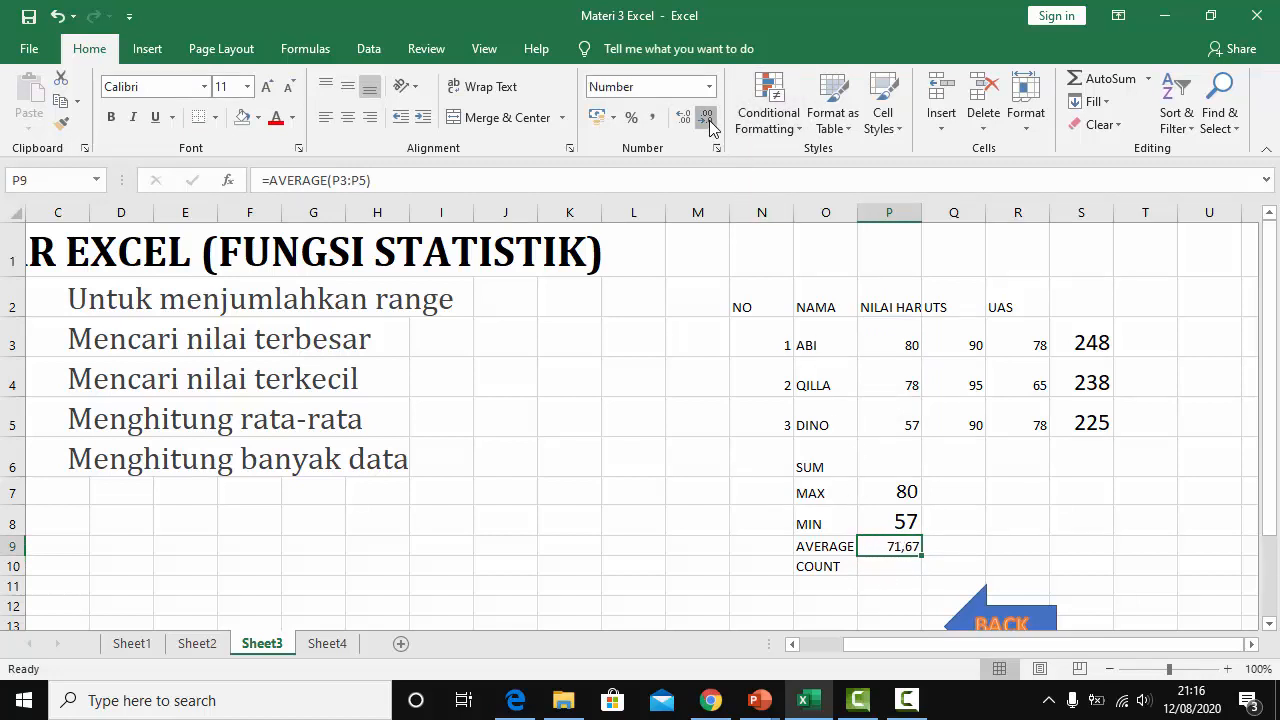
click(707, 119)
click(690, 120)
Enter =COUNT(P3:P5) in P10 to count the entries in the first score column
click(903, 578)
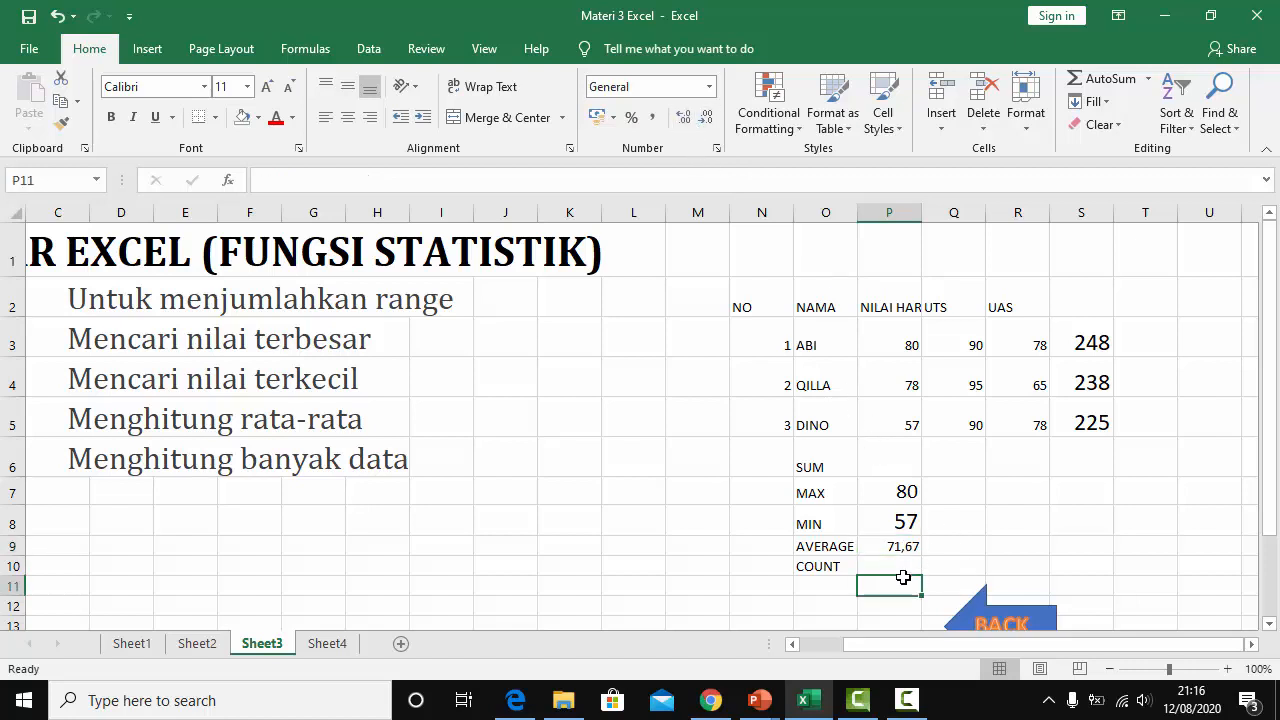
click(903, 570)
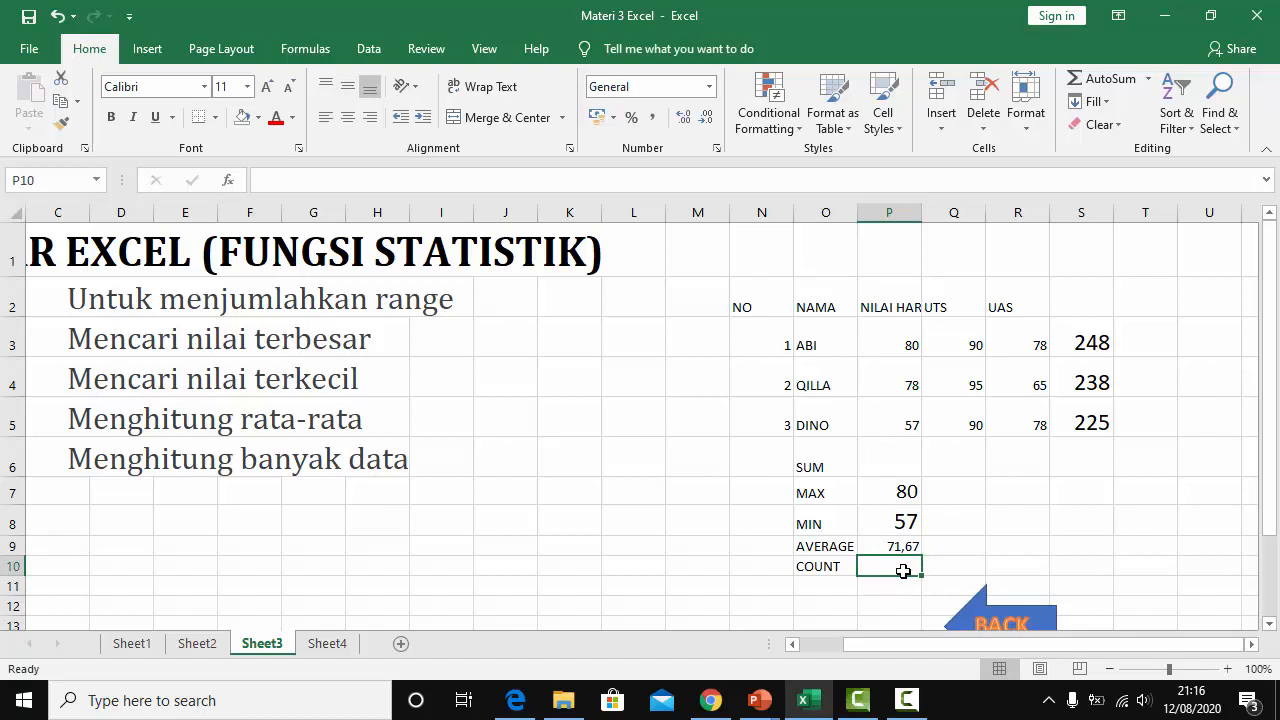
text(=coun)
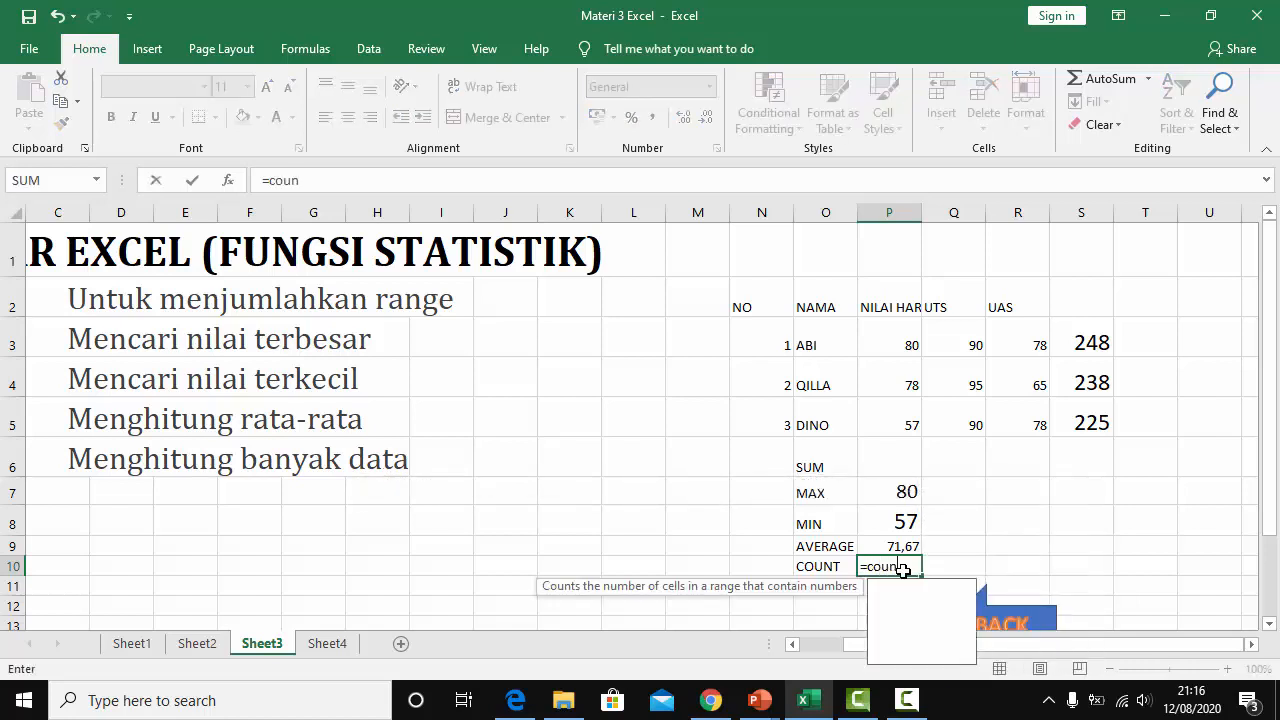
text(t()
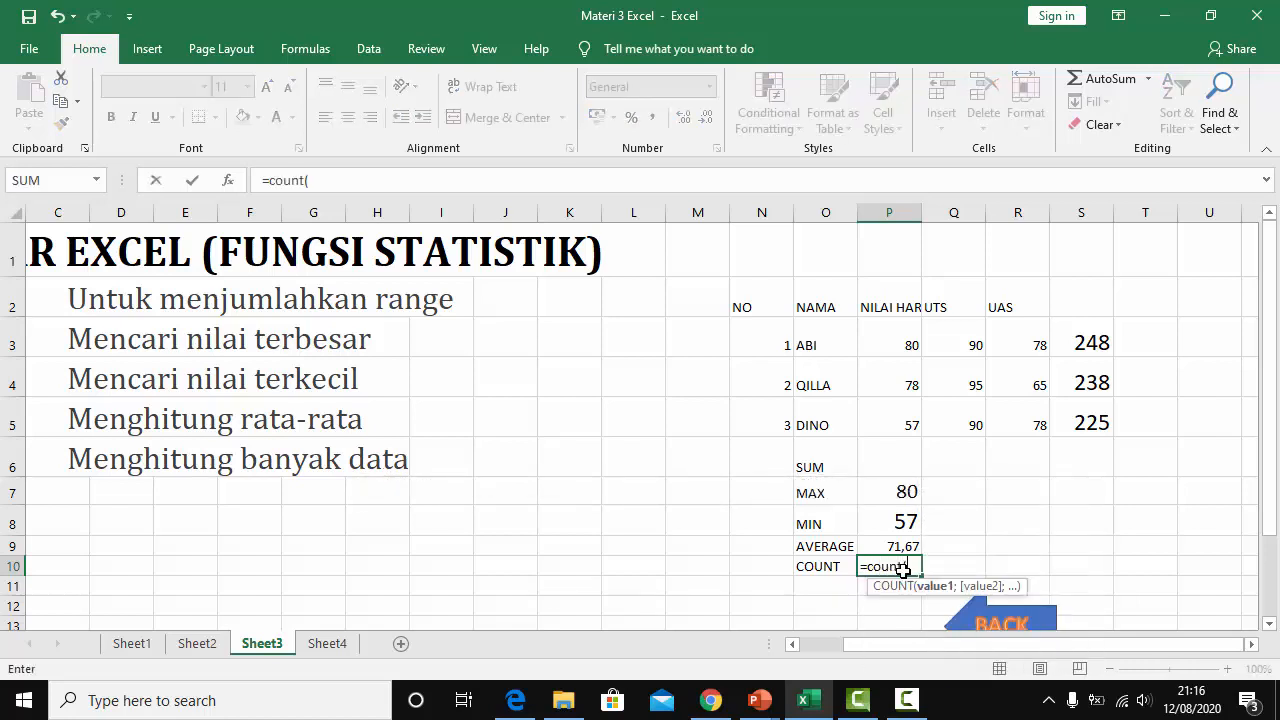
drag(895, 336, 894, 425)
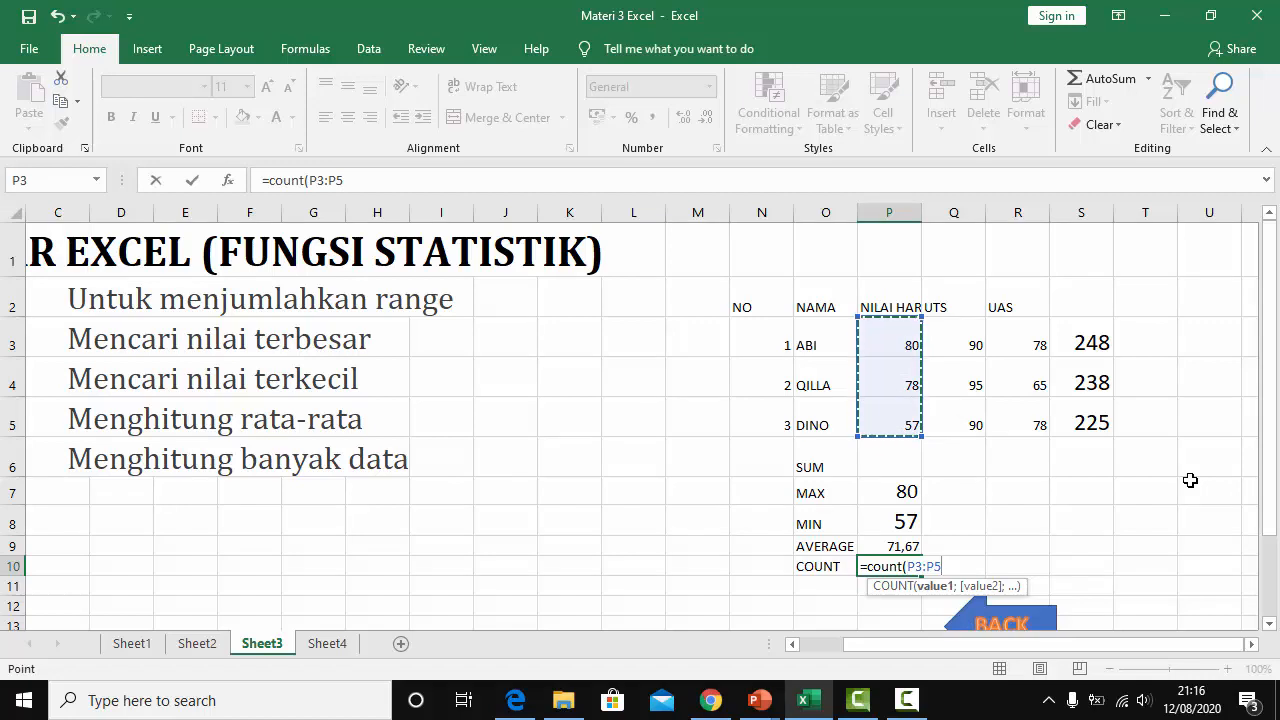
text())
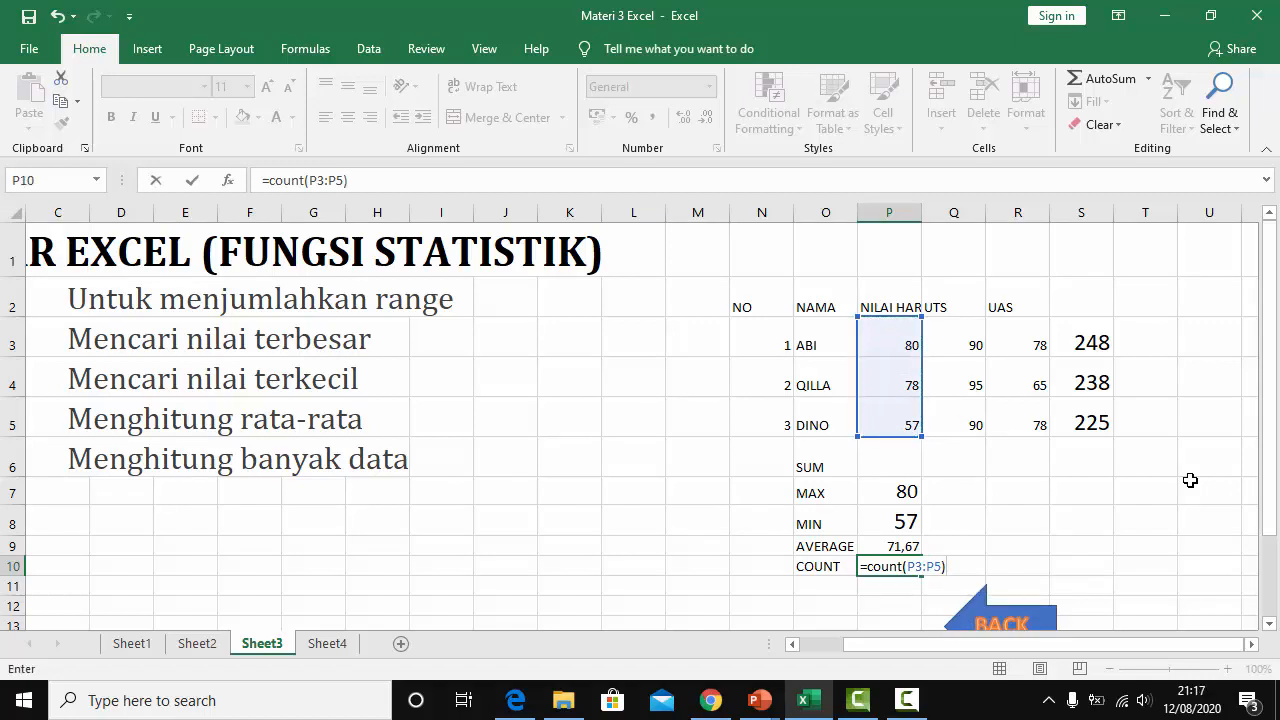
key(Return)
key(Up)
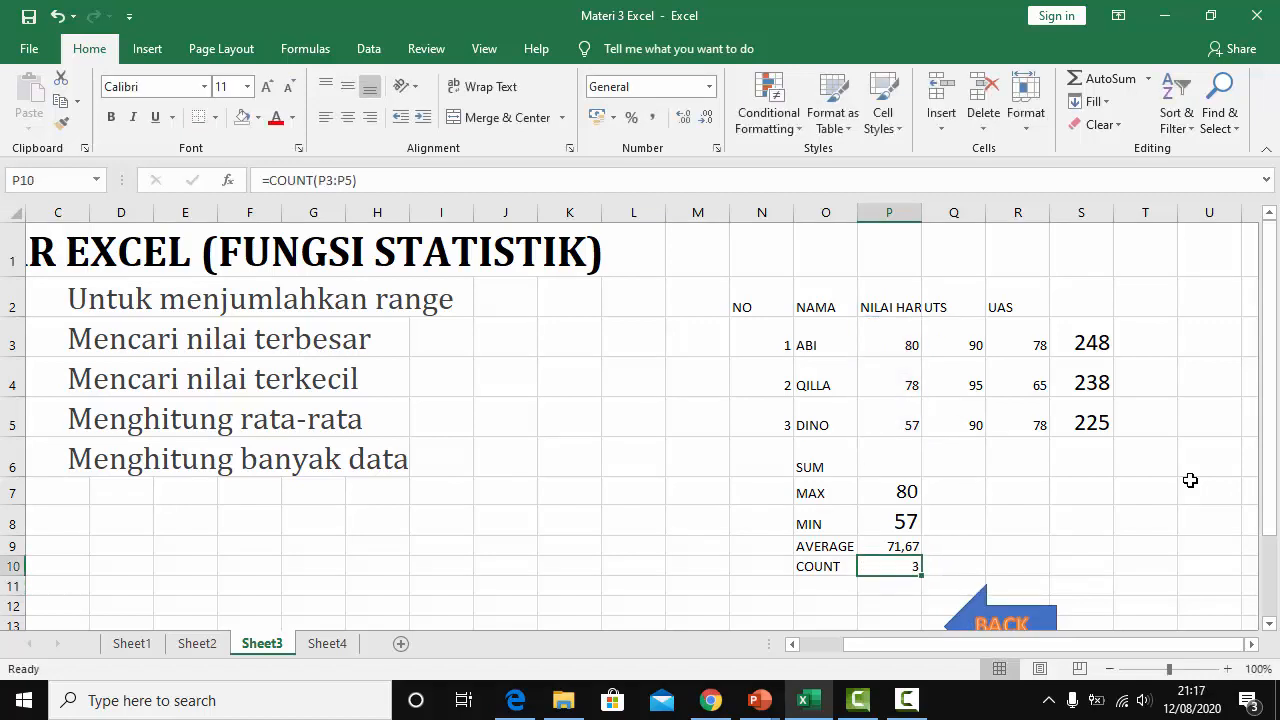
Increase the font size of the COUNT result in P10 to 22
click(267, 87)
click(267, 87)
click(267, 87)
click(267, 87)
click(267, 87)
click(267, 87)
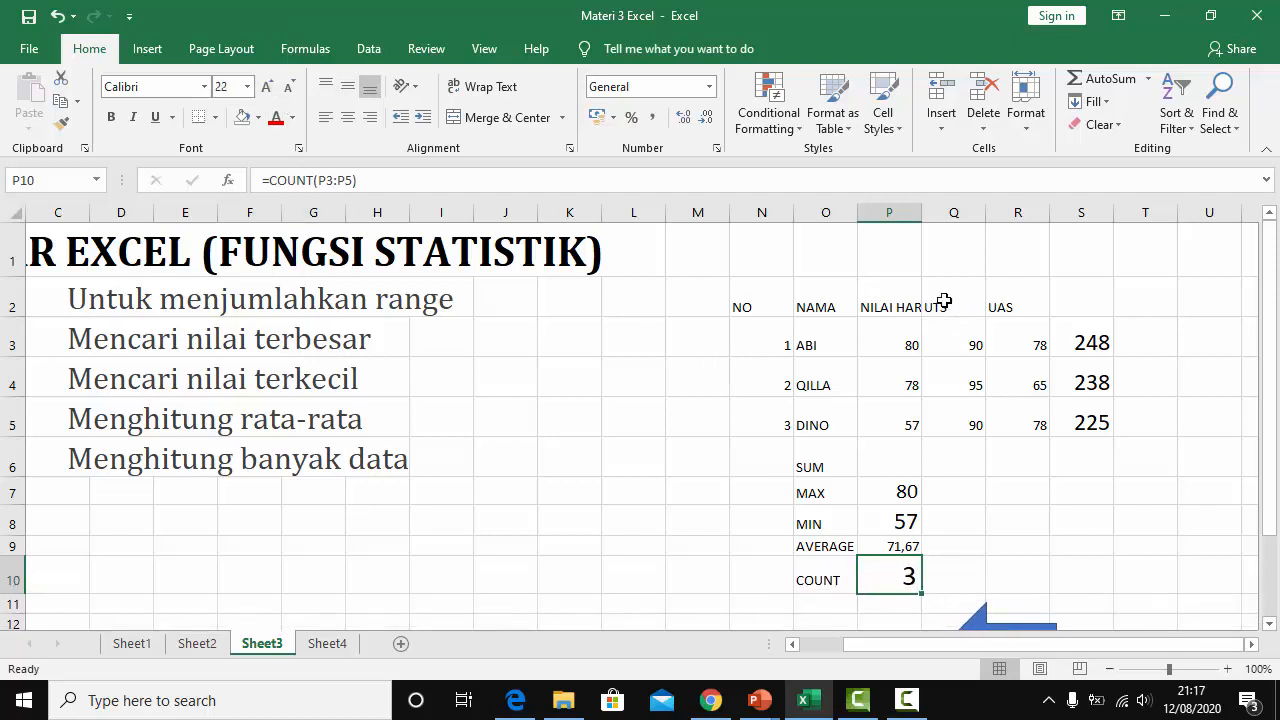
Review the scores in P3:P5, the COUNT formula in P10 and the function labels in O6:O10
drag(889, 340, 877, 414)
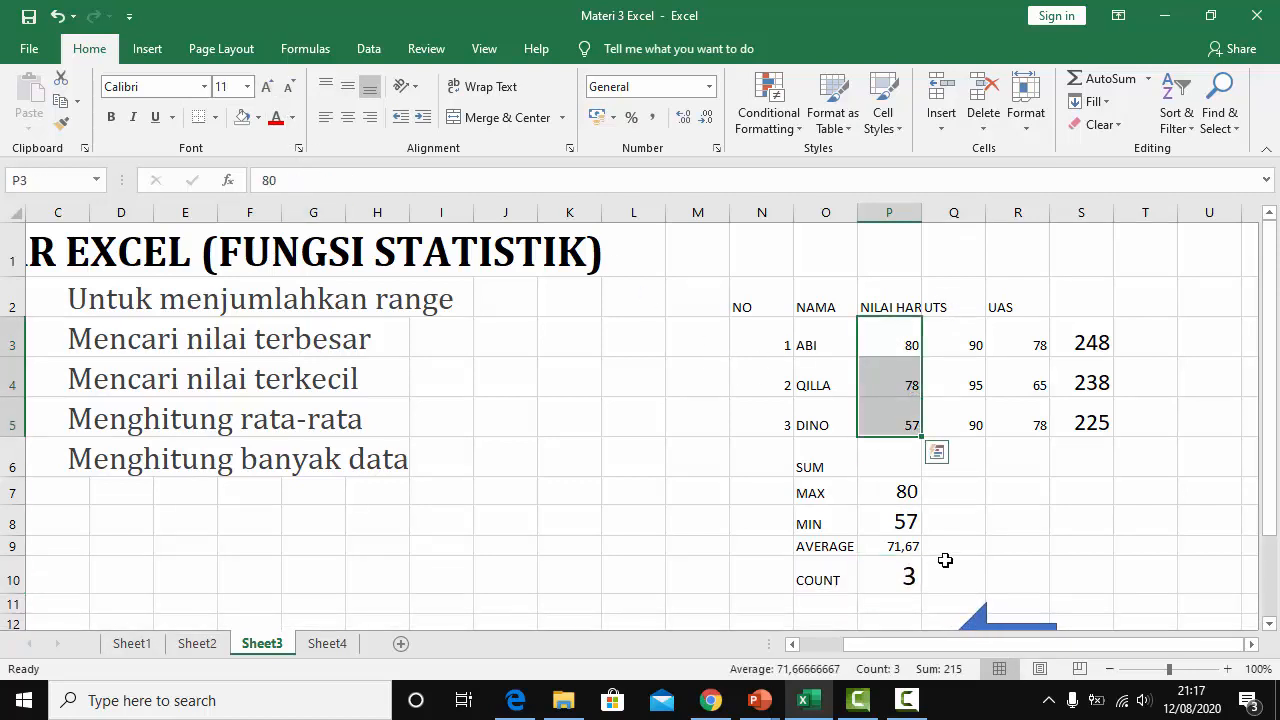
click(903, 575)
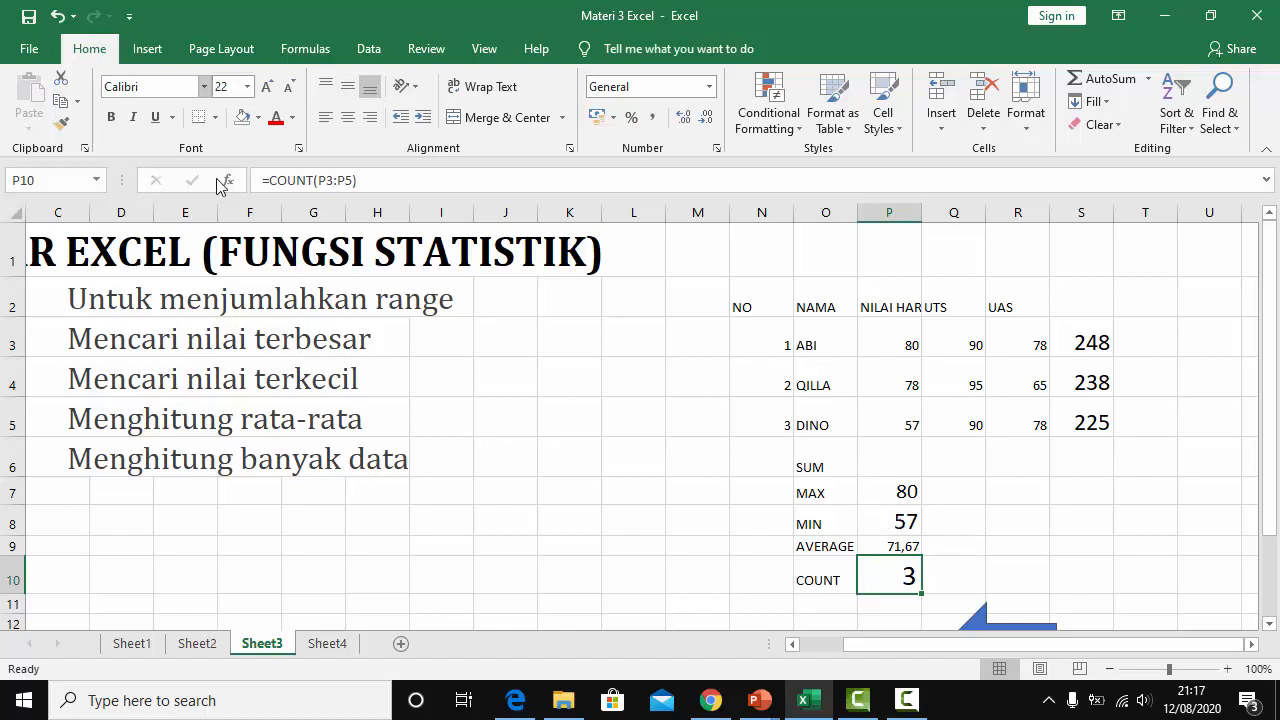
click(805, 468)
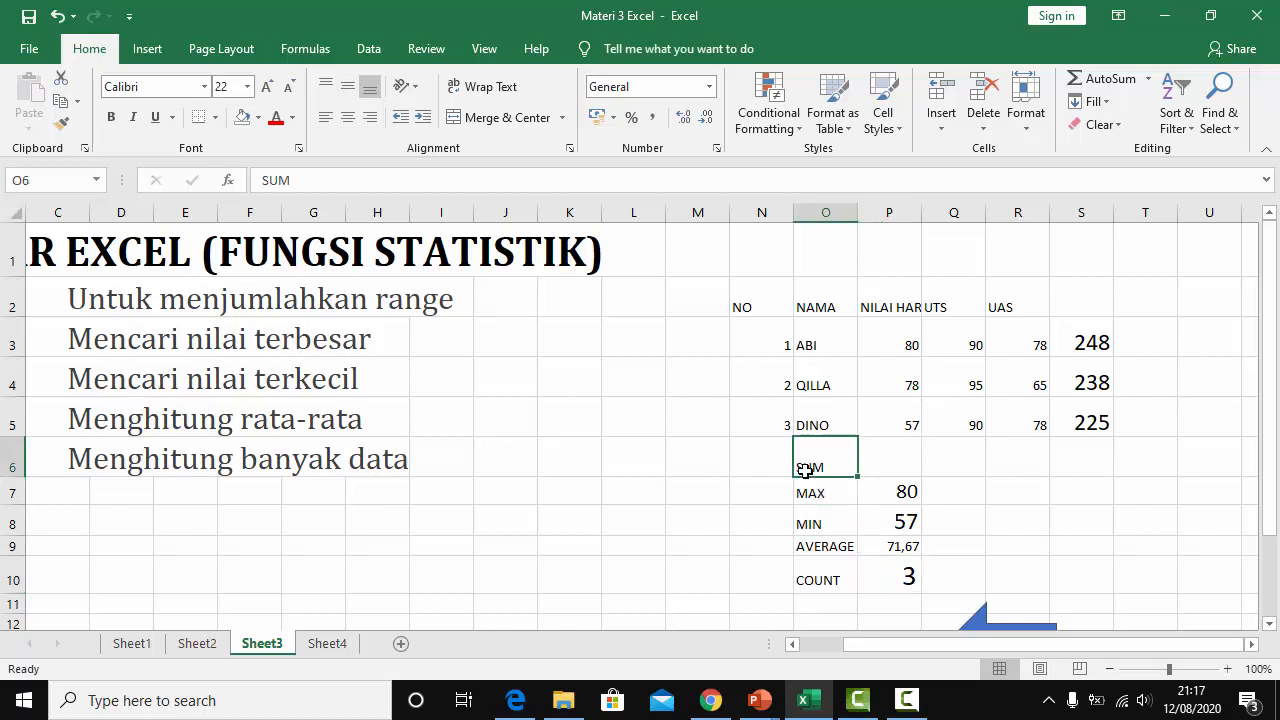
click(806, 496)
click(813, 520)
click(820, 547)
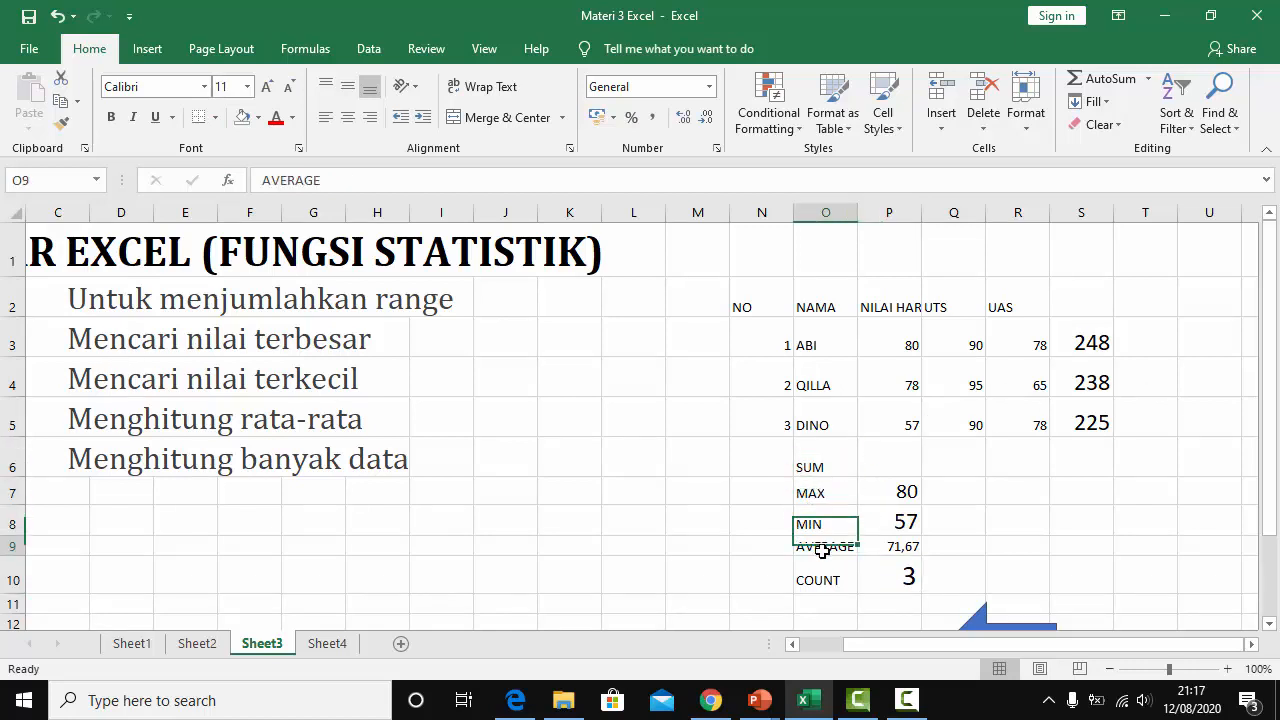
click(832, 579)
Return to the menu on Sheet1 and open the MEMBUAT TABEL DI EXCEL lesson on Sheet4
scroll(838, 572, down, 1)
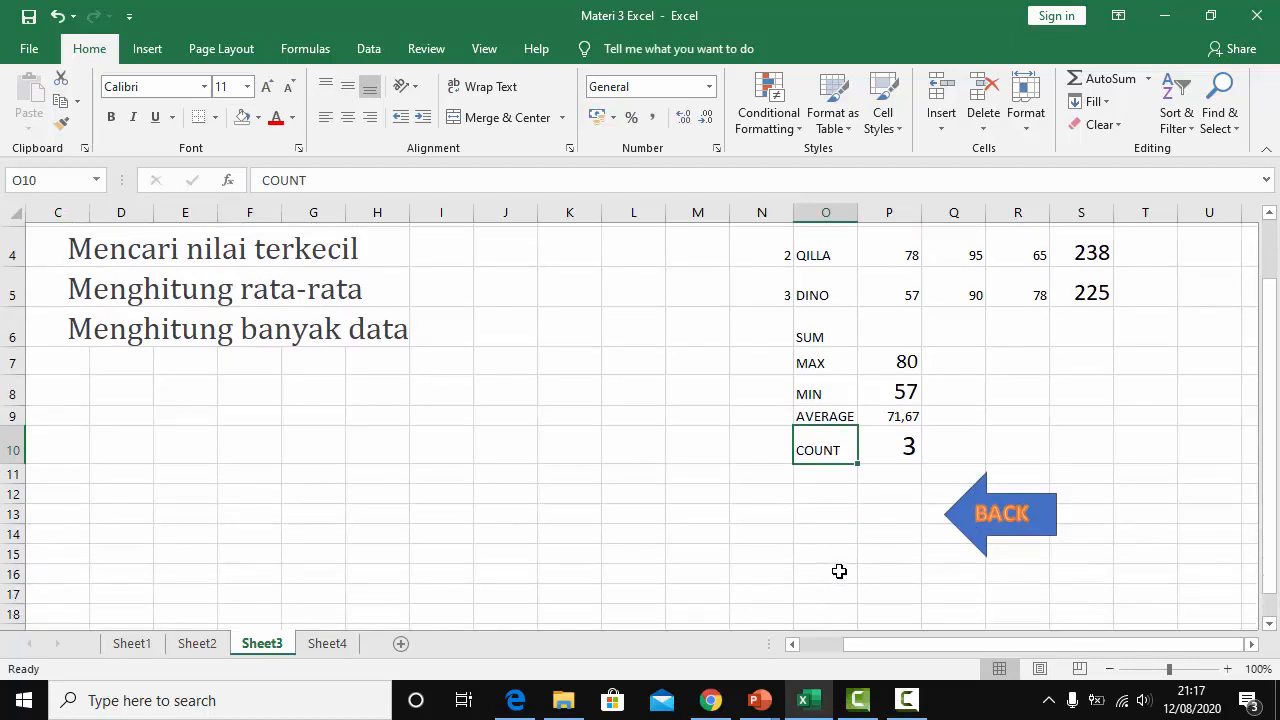
click(1033, 508)
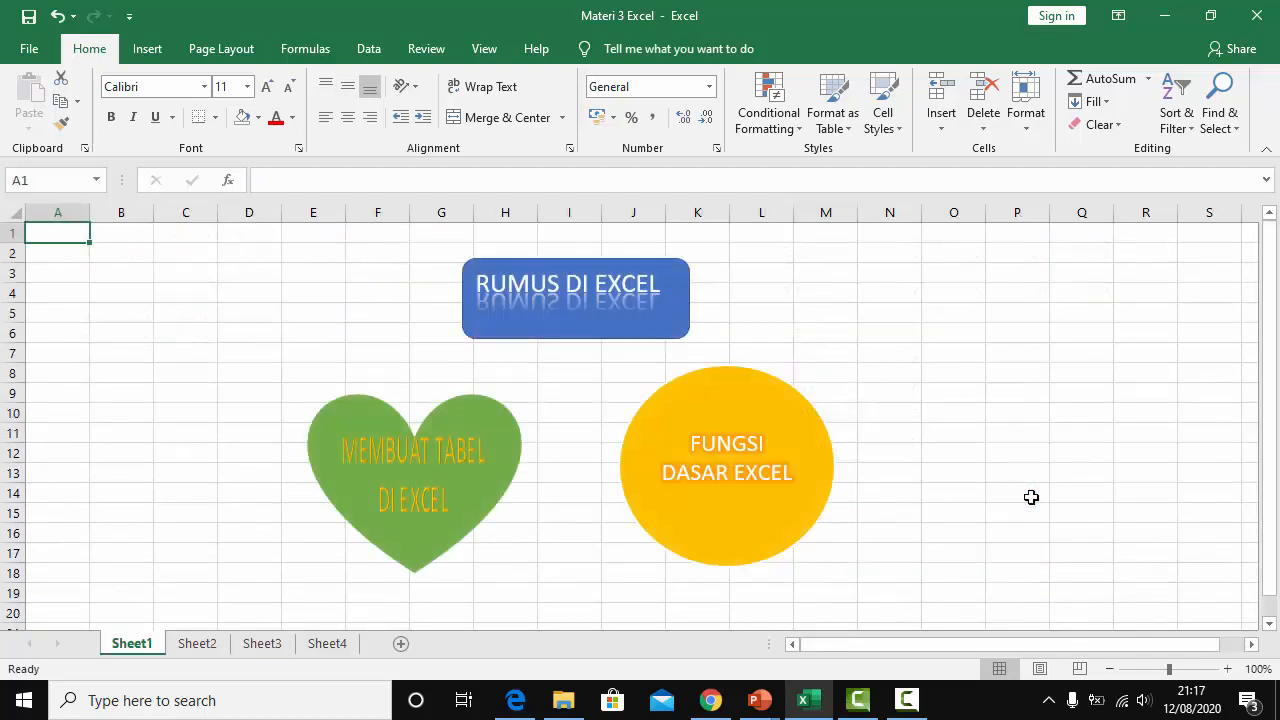
click(435, 474)
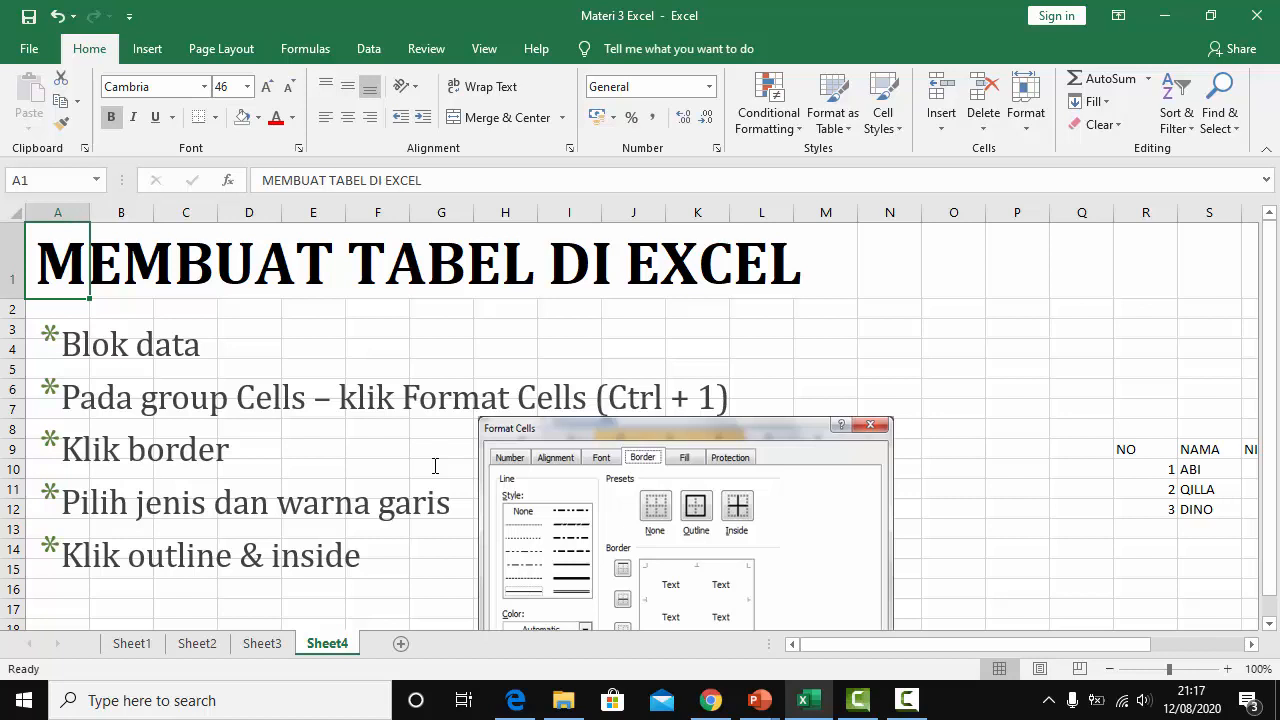
Select the whole student score table, R9:V12, on Sheet4
drag(1123, 646, 1214, 651)
click(870, 447)
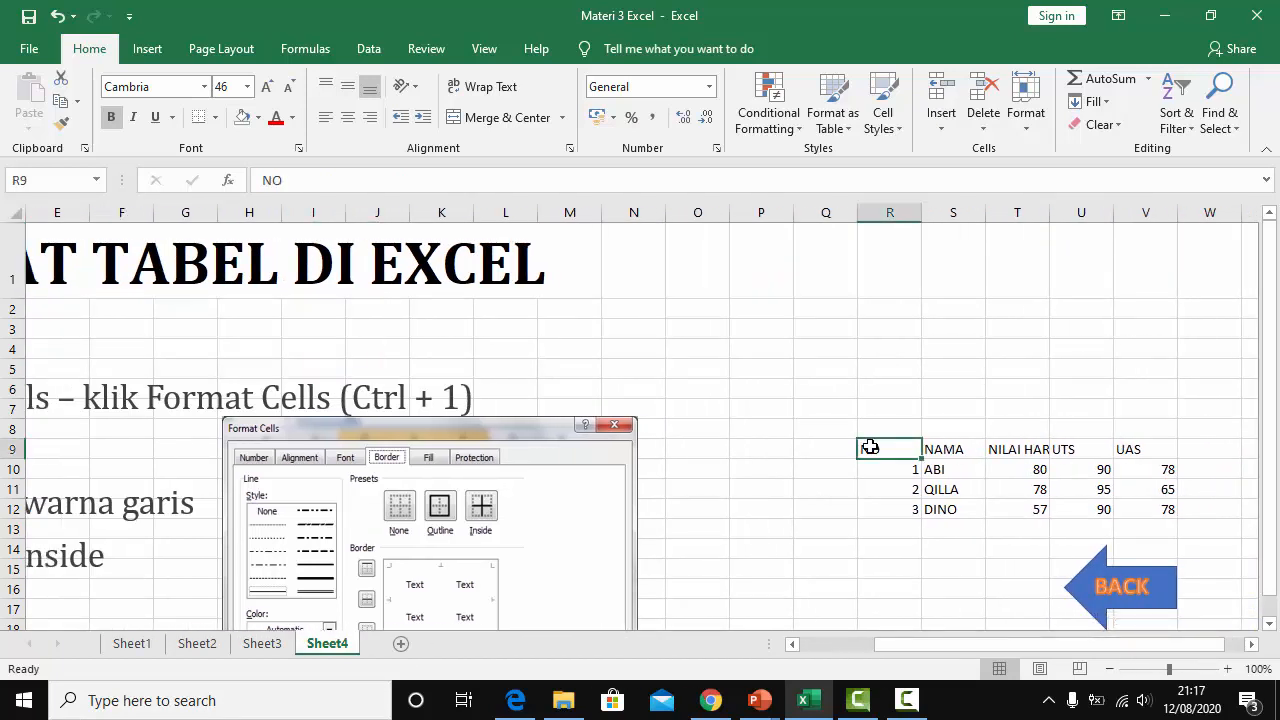
drag(870, 447, 1165, 512)
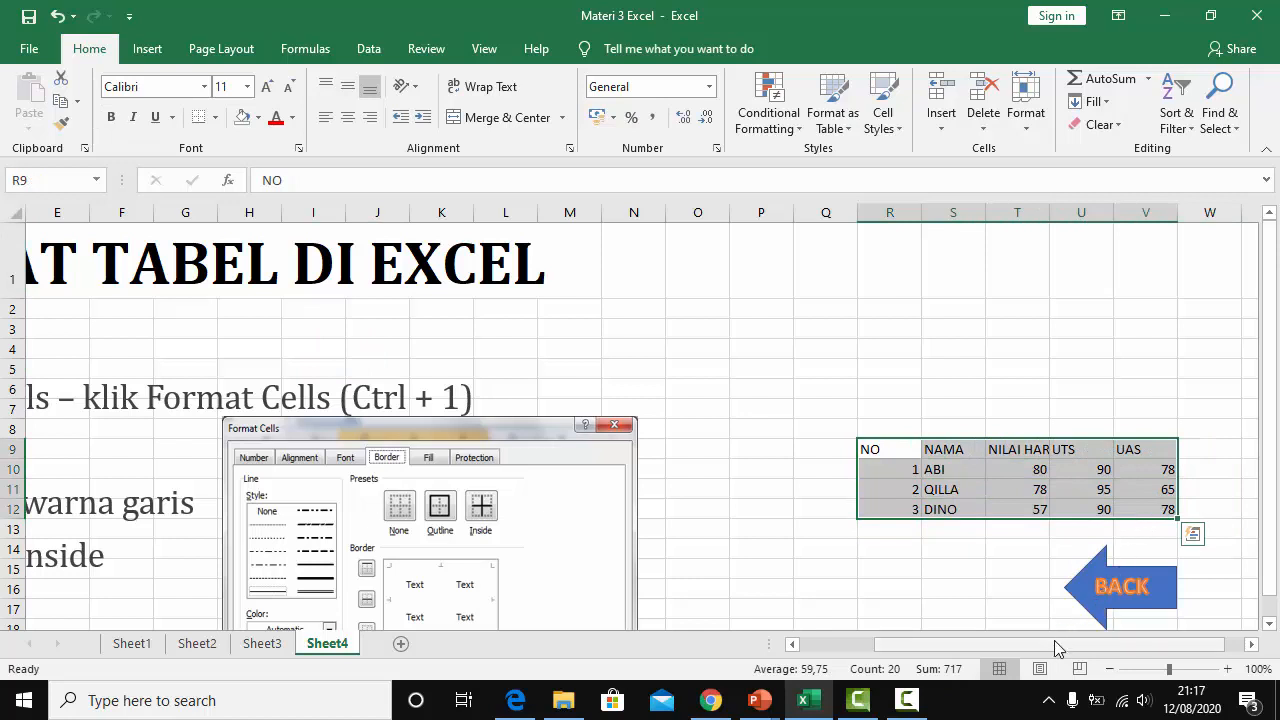
mouse_move(1058, 648)
mouse_down()
mouse_move(940, 646)
mouse_move(1040, 645)
mouse_up()
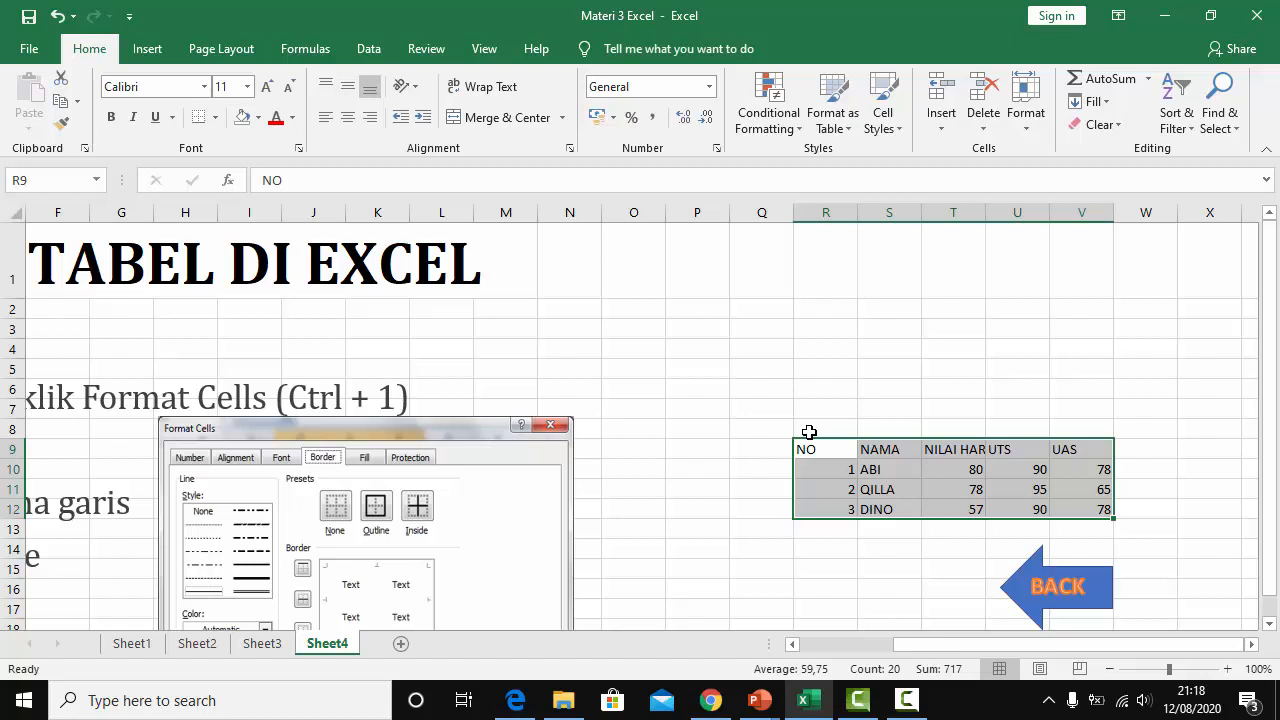
key(ctrl+1)
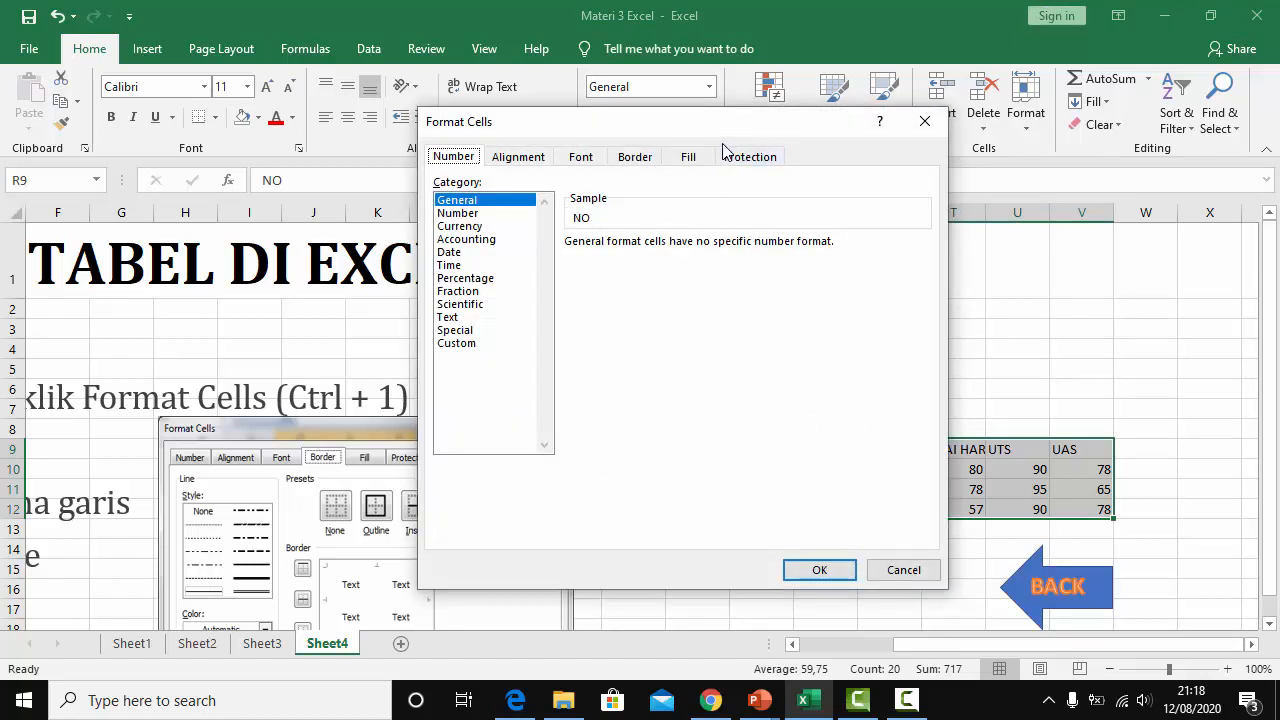
drag(728, 128, 784, 192)
click(963, 633)
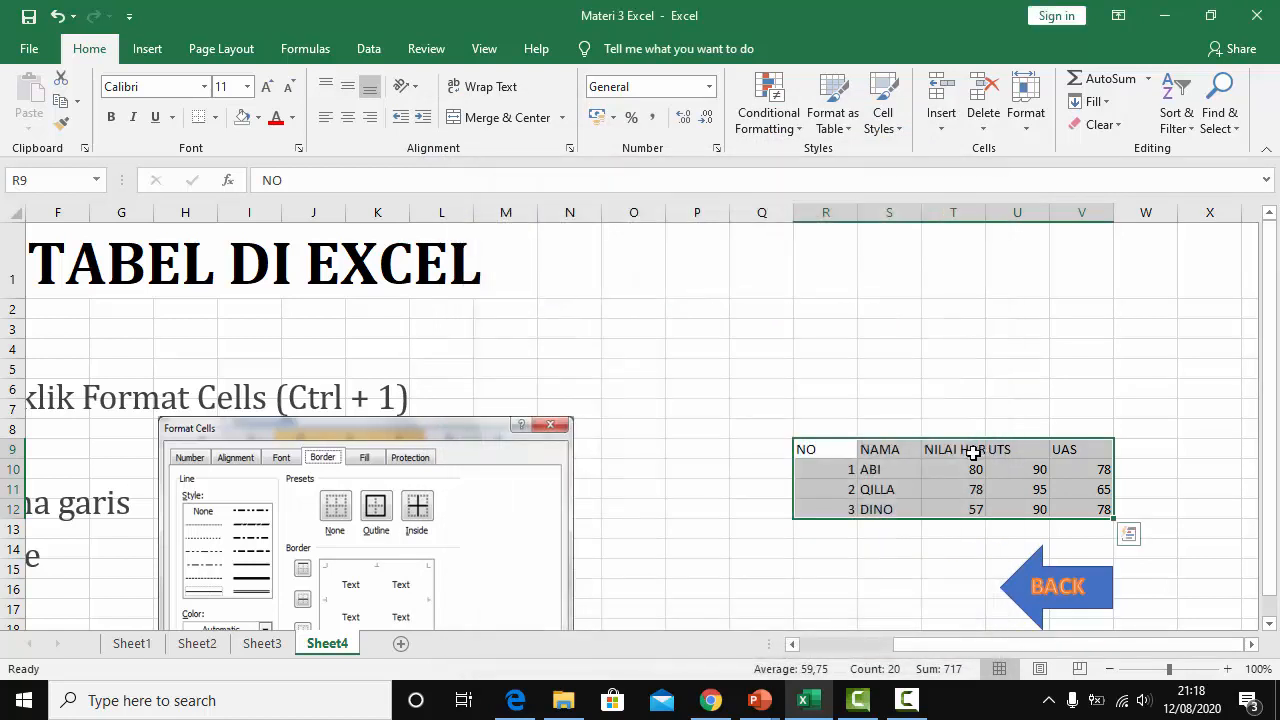
Open the border settings in Format Cells for the selected score table and add an outline border
right_click(970, 463)
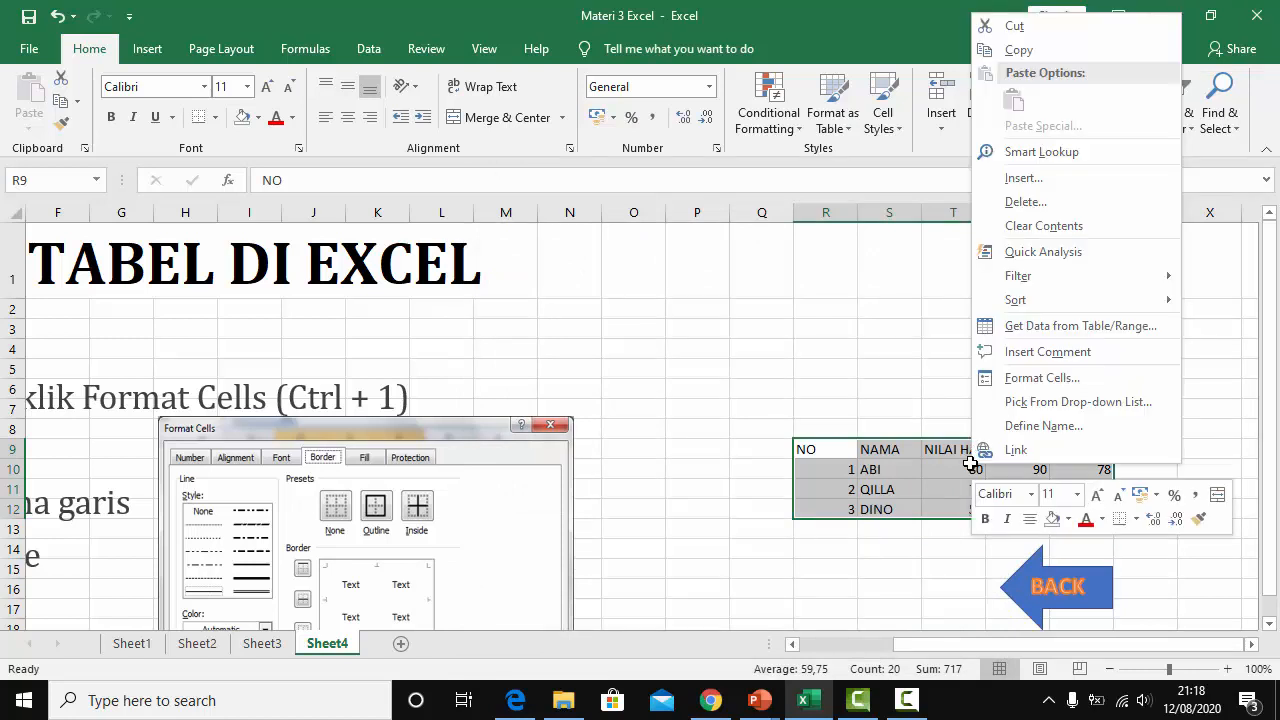
click(1121, 381)
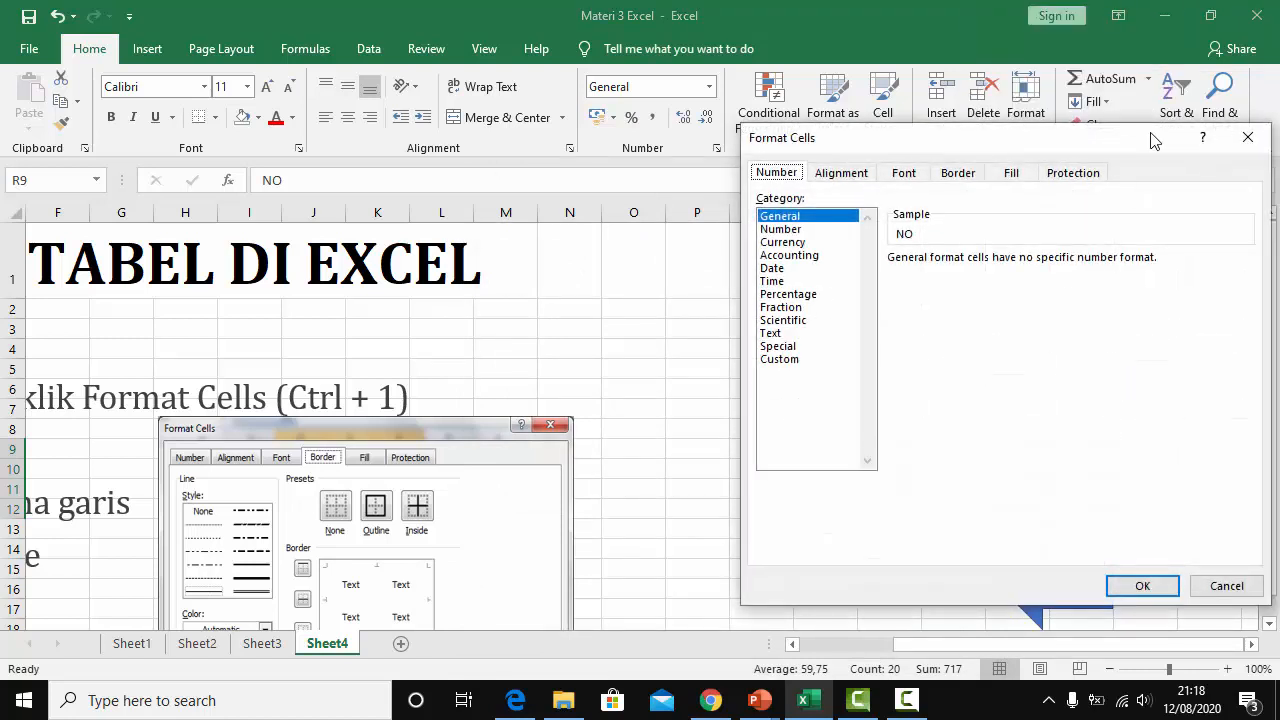
drag(1155, 140, 661, 173)
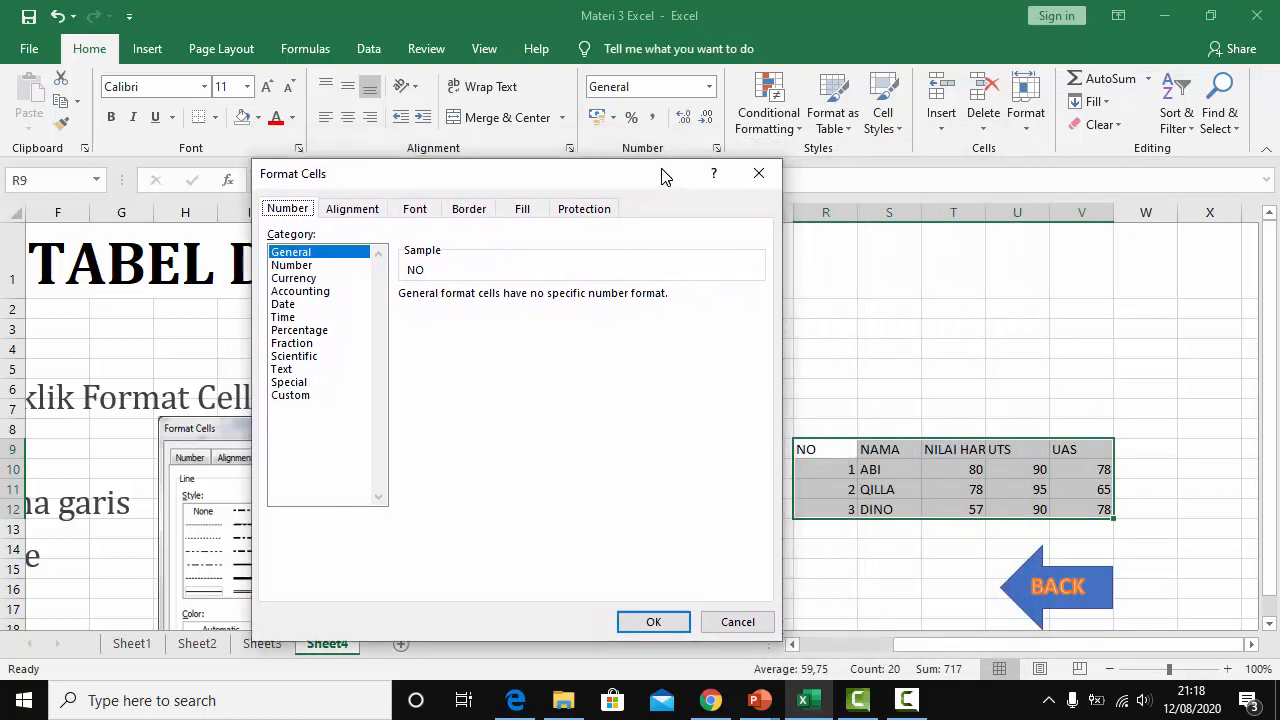
click(456, 214)
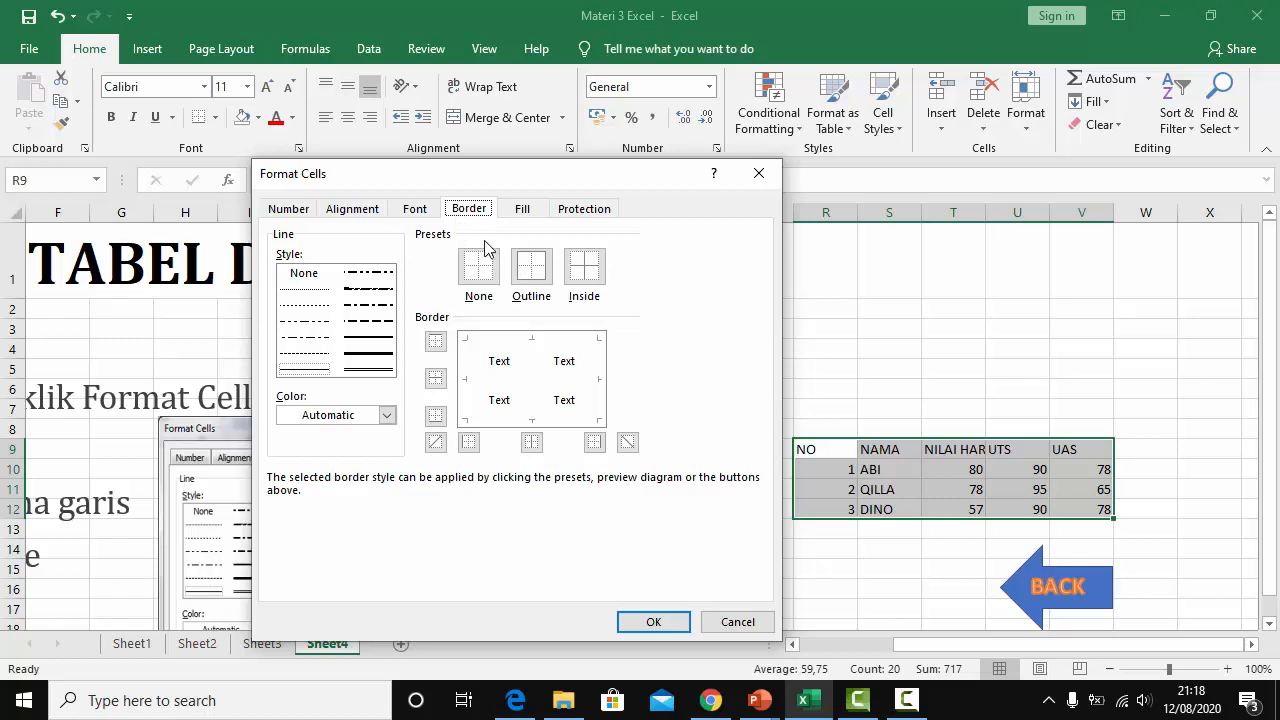
click(531, 276)
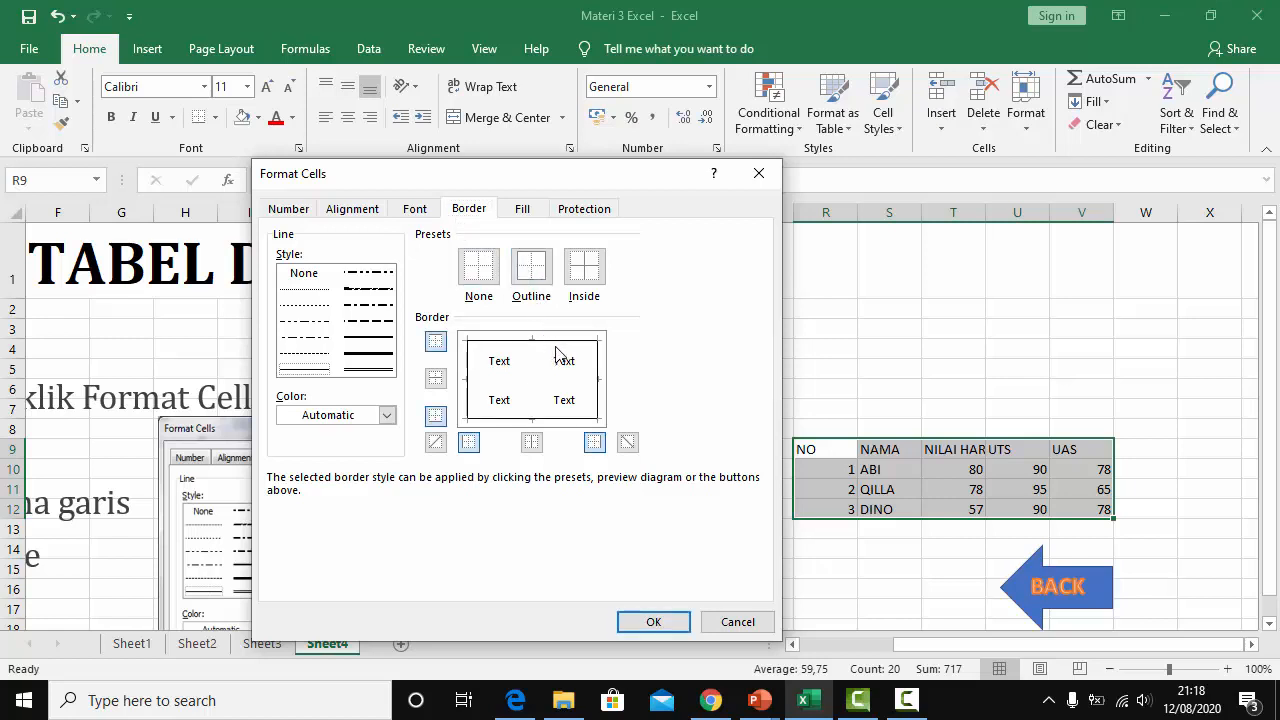
Change all four outer edges of the table's border to a thick solid line
click(354, 354)
click(571, 344)
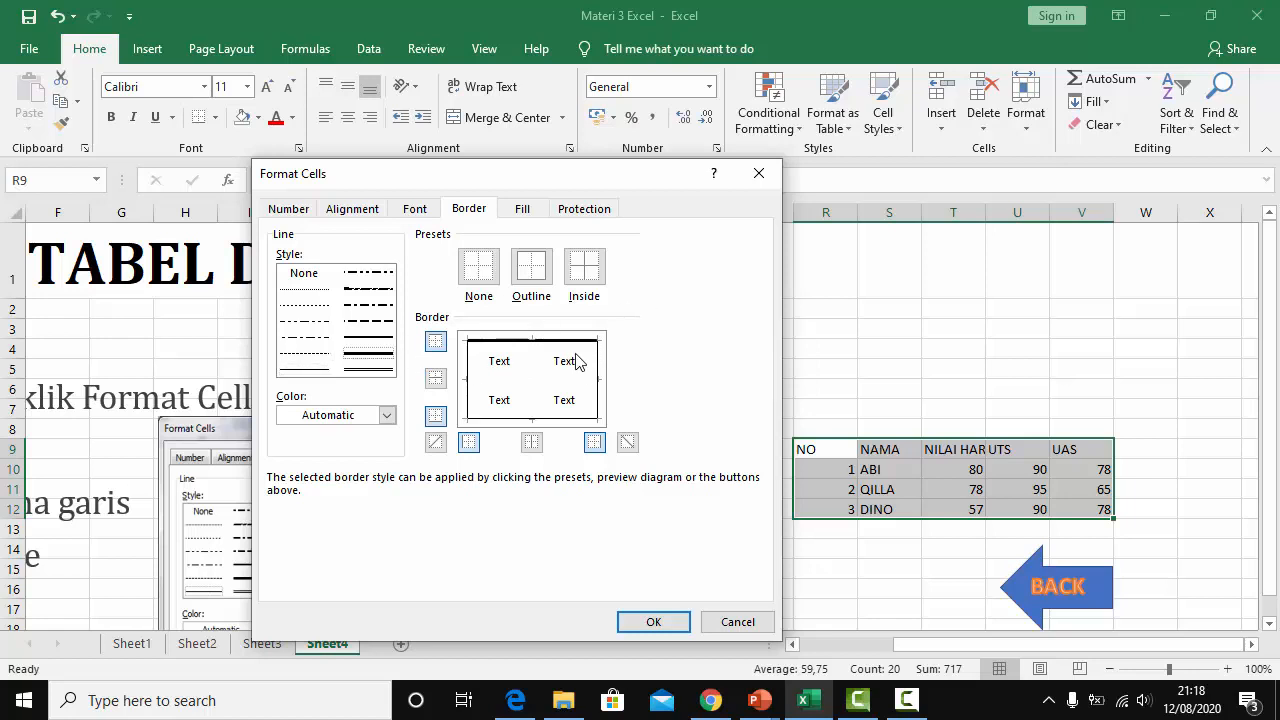
click(598, 389)
click(560, 418)
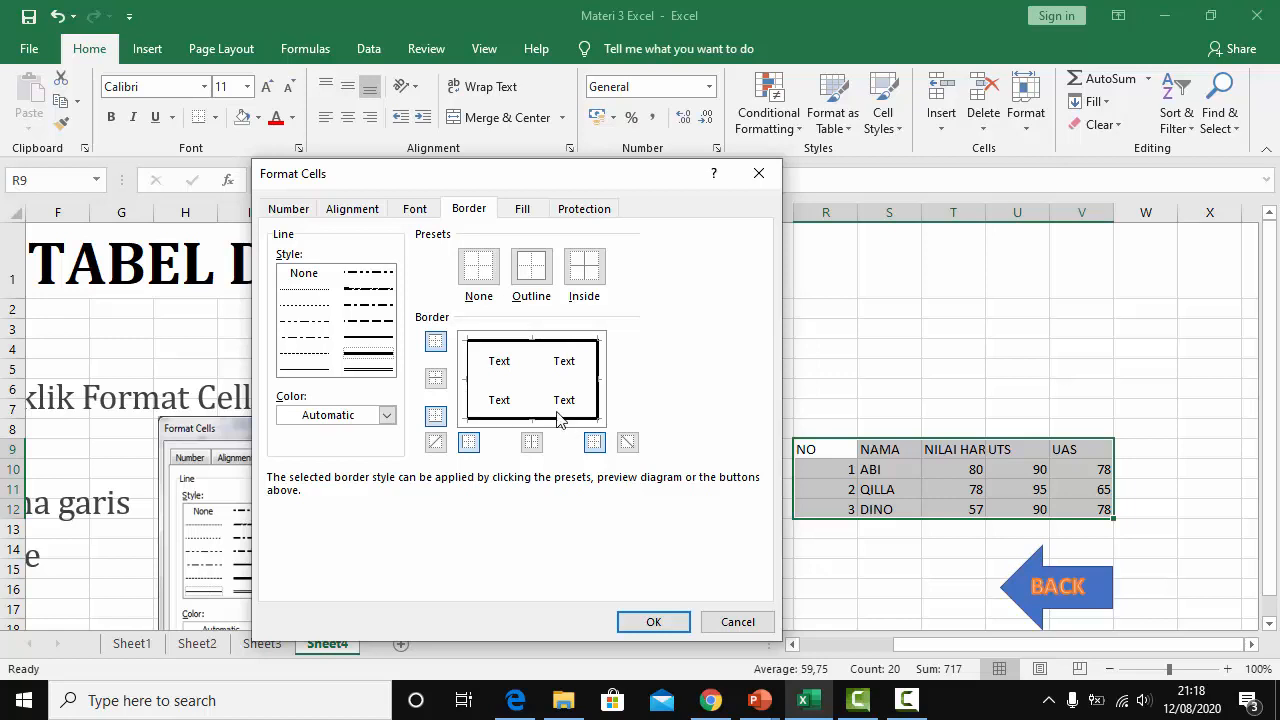
click(470, 378)
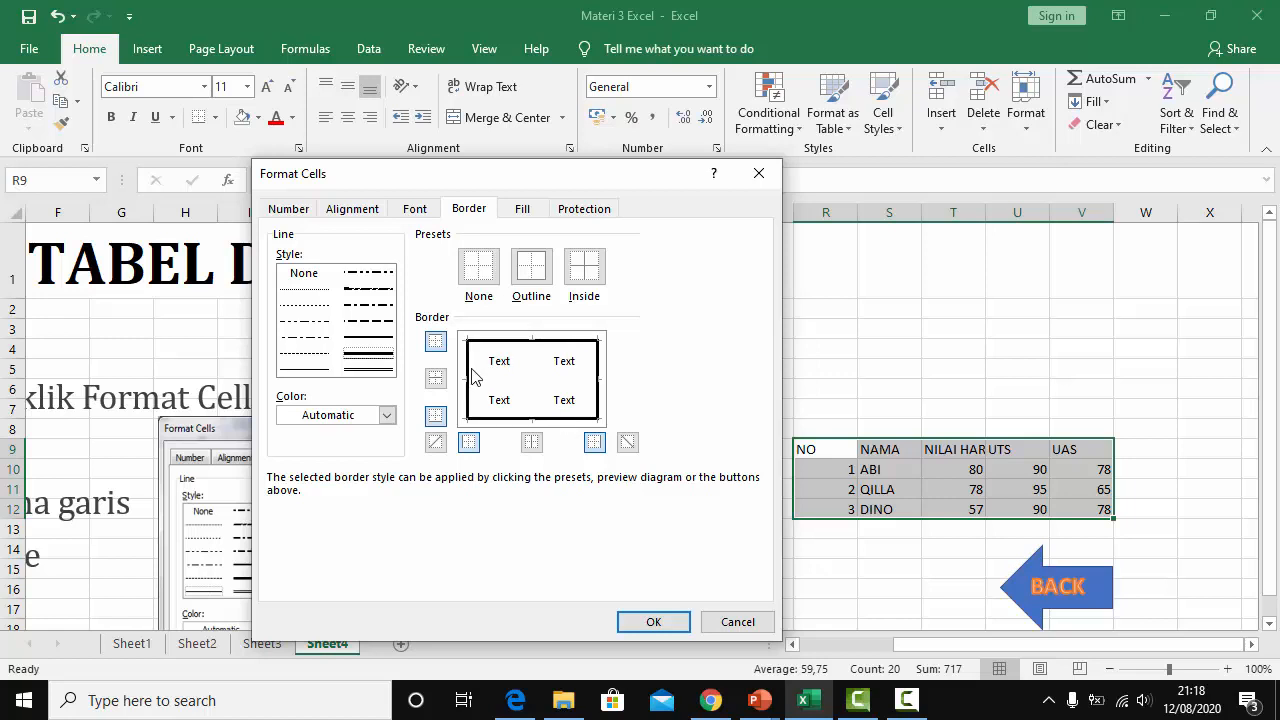
Add inside borders in the same thick line style and apply the border settings to the score table
click(588, 265)
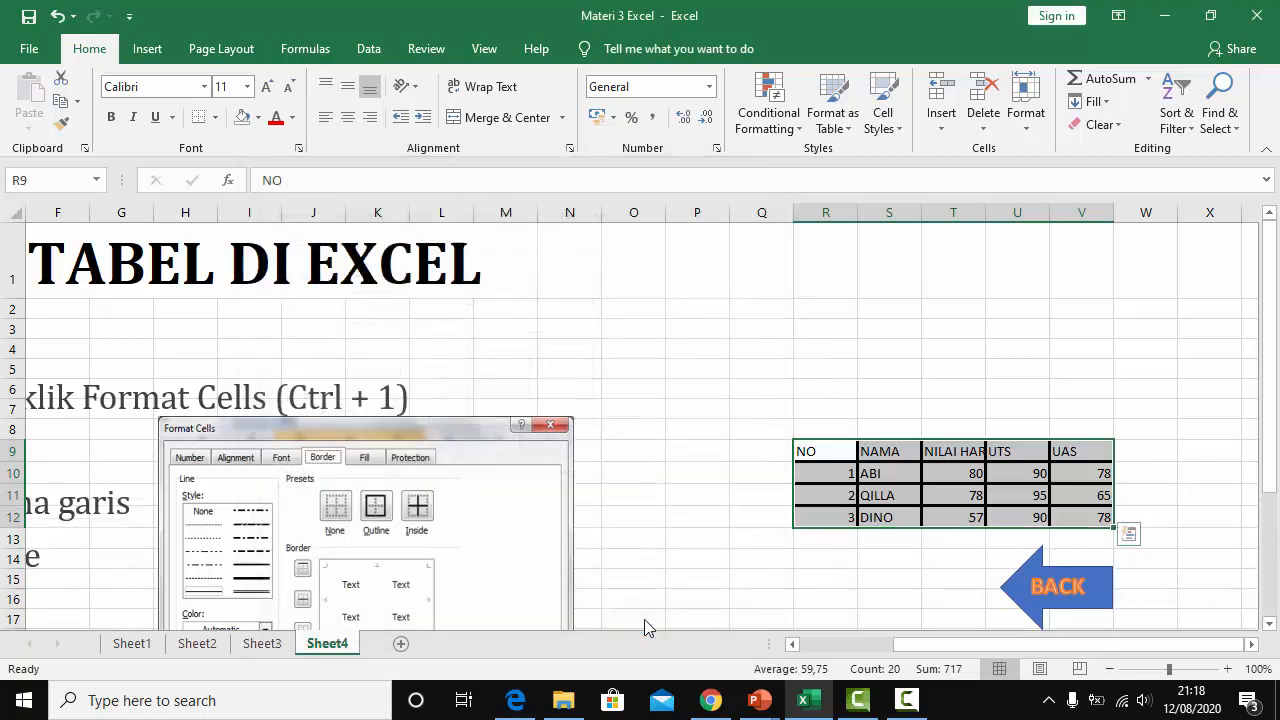
click(652, 622)
click(906, 549)
drag(824, 450, 1044, 511)
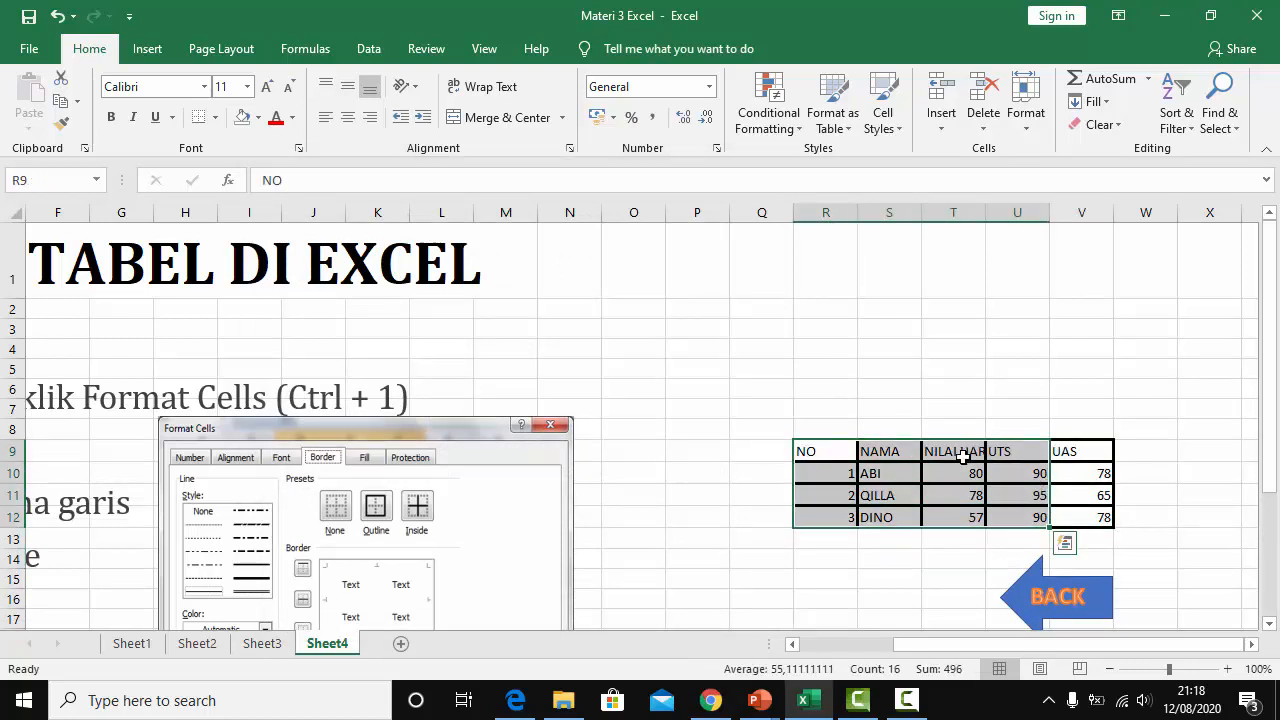
Wrap the NILAI HARIAN header text in T9 and center the header row R9:V9 vertically and horizontally
click(962, 451)
click(488, 87)
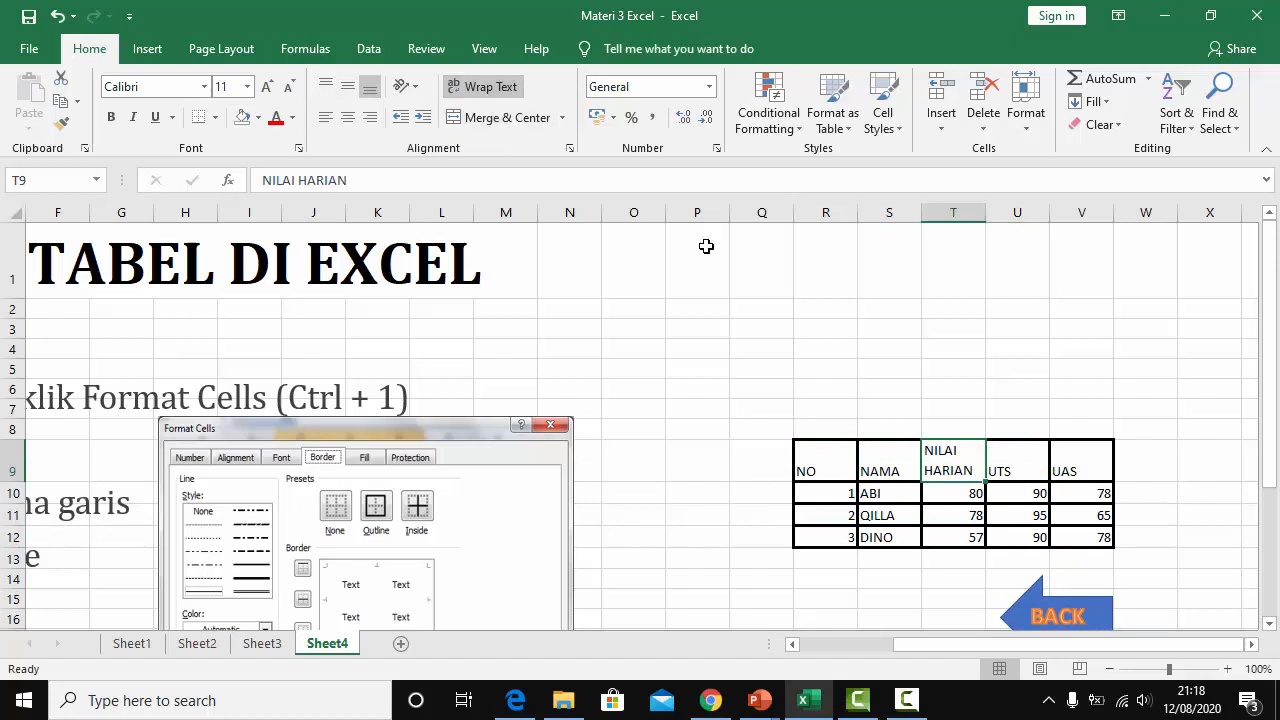
drag(840, 470, 1095, 460)
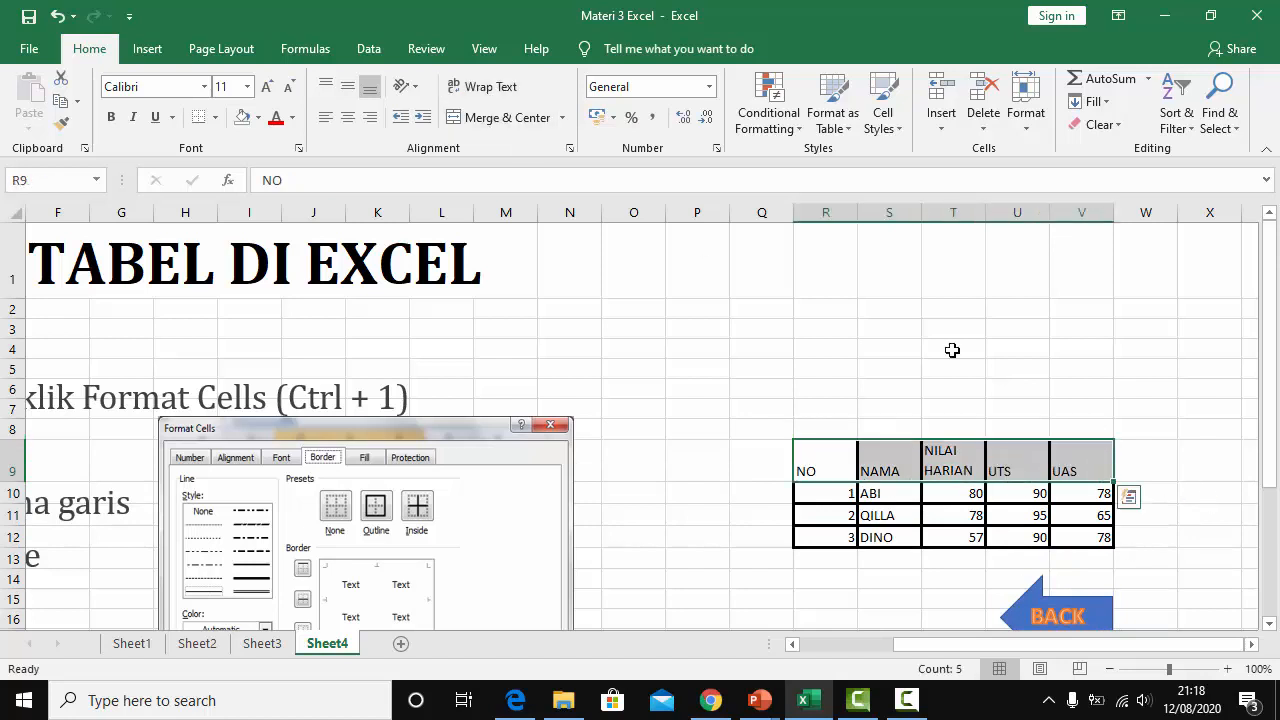
click(348, 87)
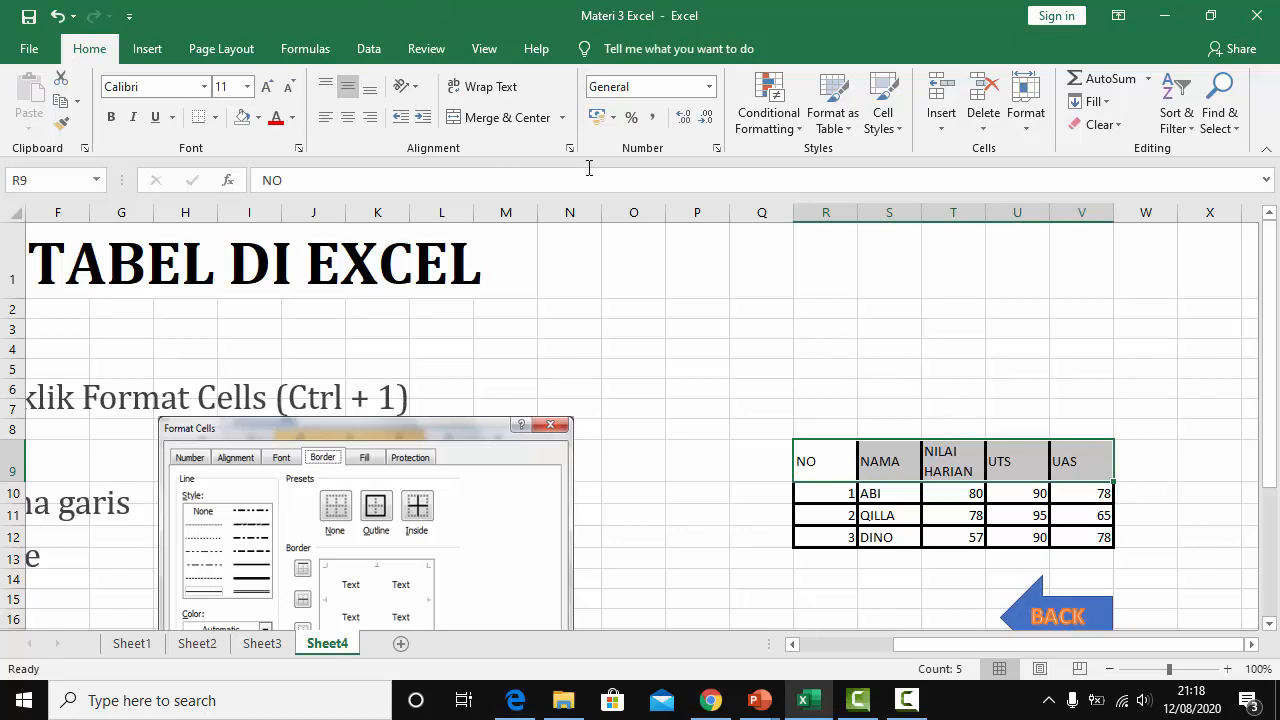
click(347, 117)
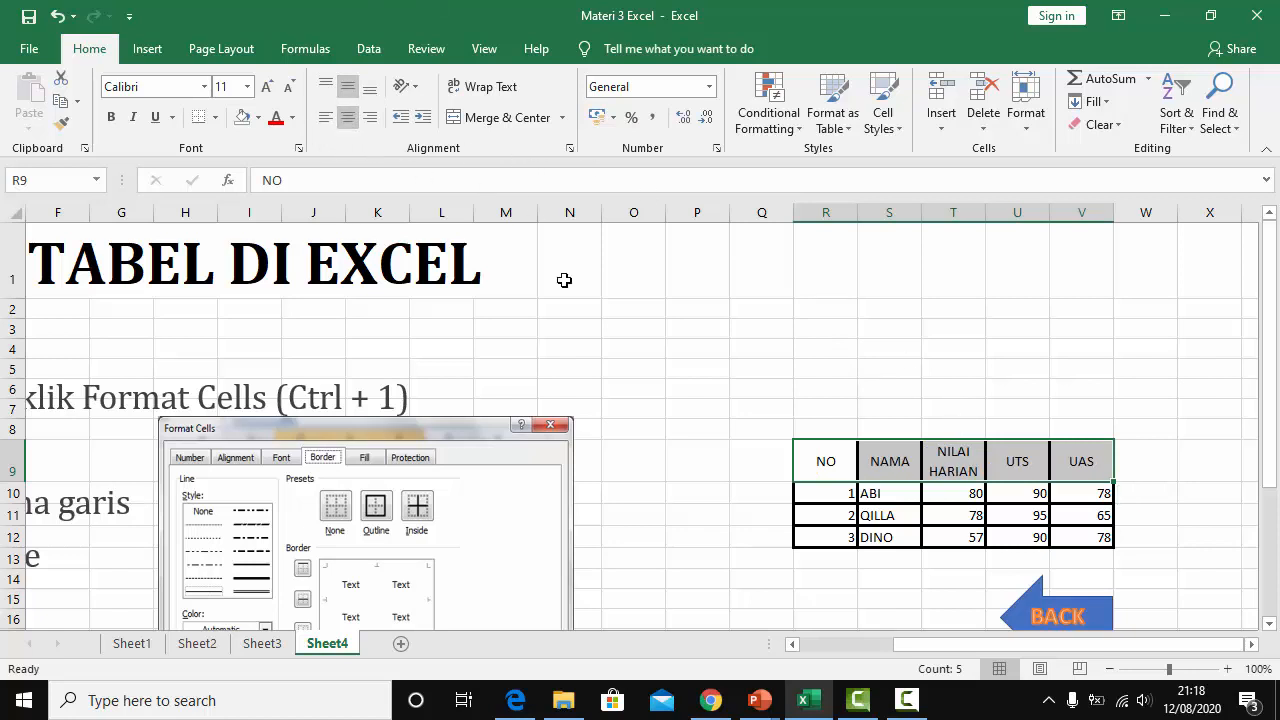
Review the written table-making instructions on Sheet4 and return to the menu on Sheet1
scroll(988, 447, down, 2)
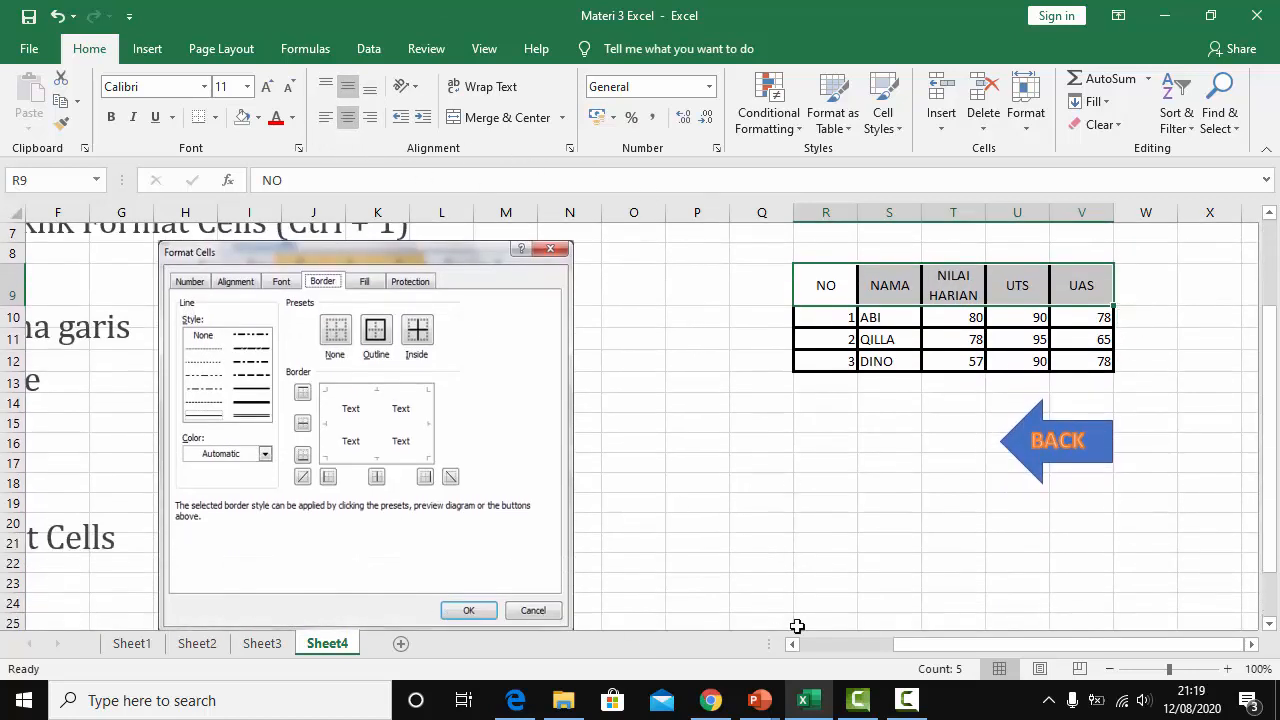
drag(953, 652, 818, 662)
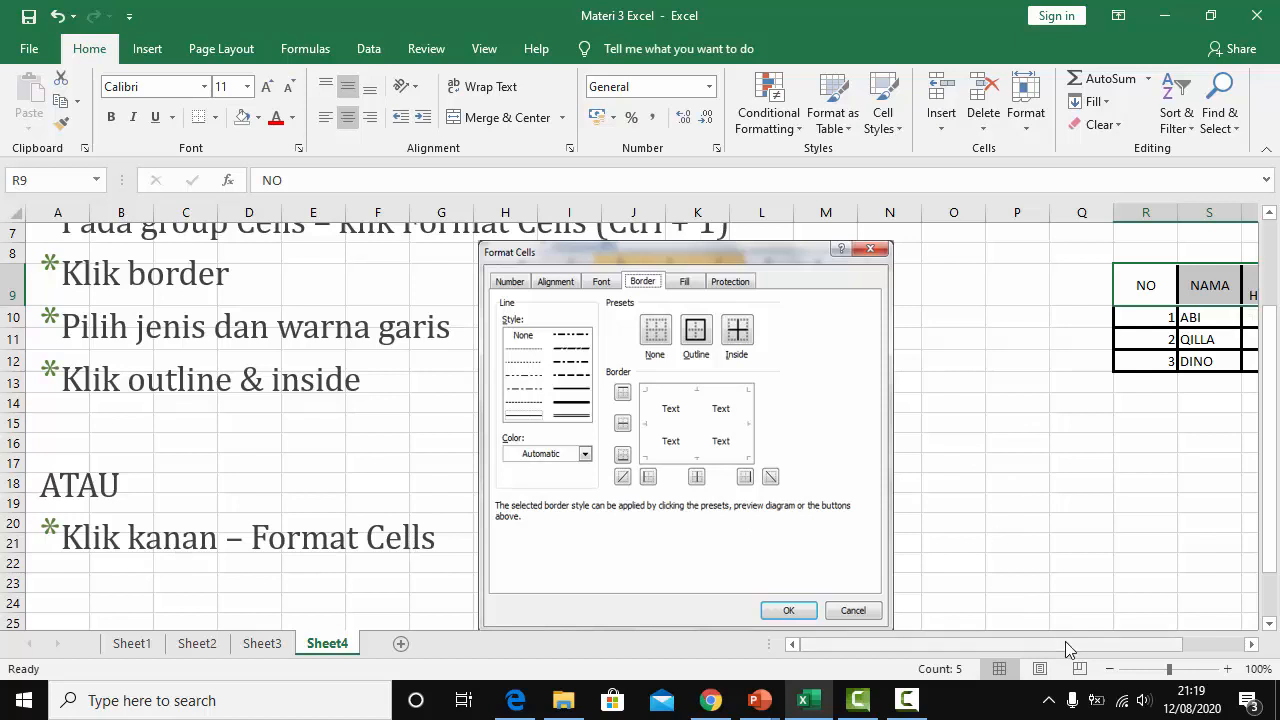
drag(1066, 643, 1177, 586)
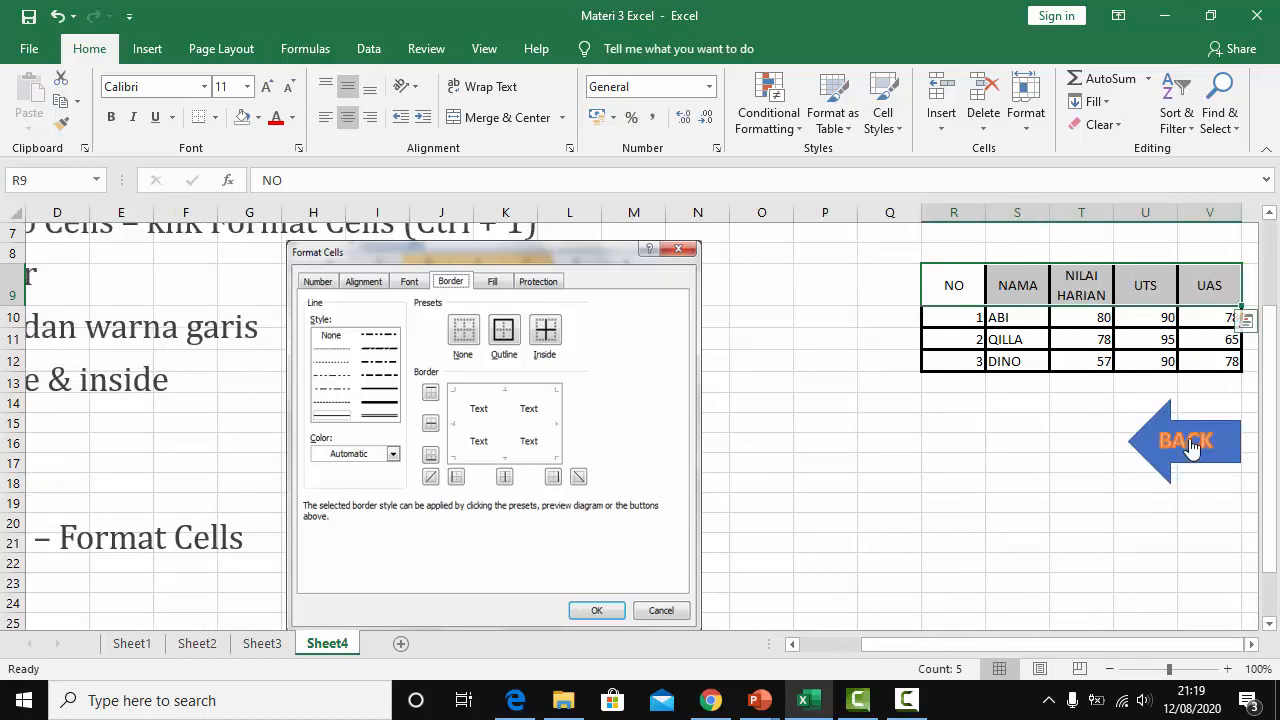
click(1190, 435)
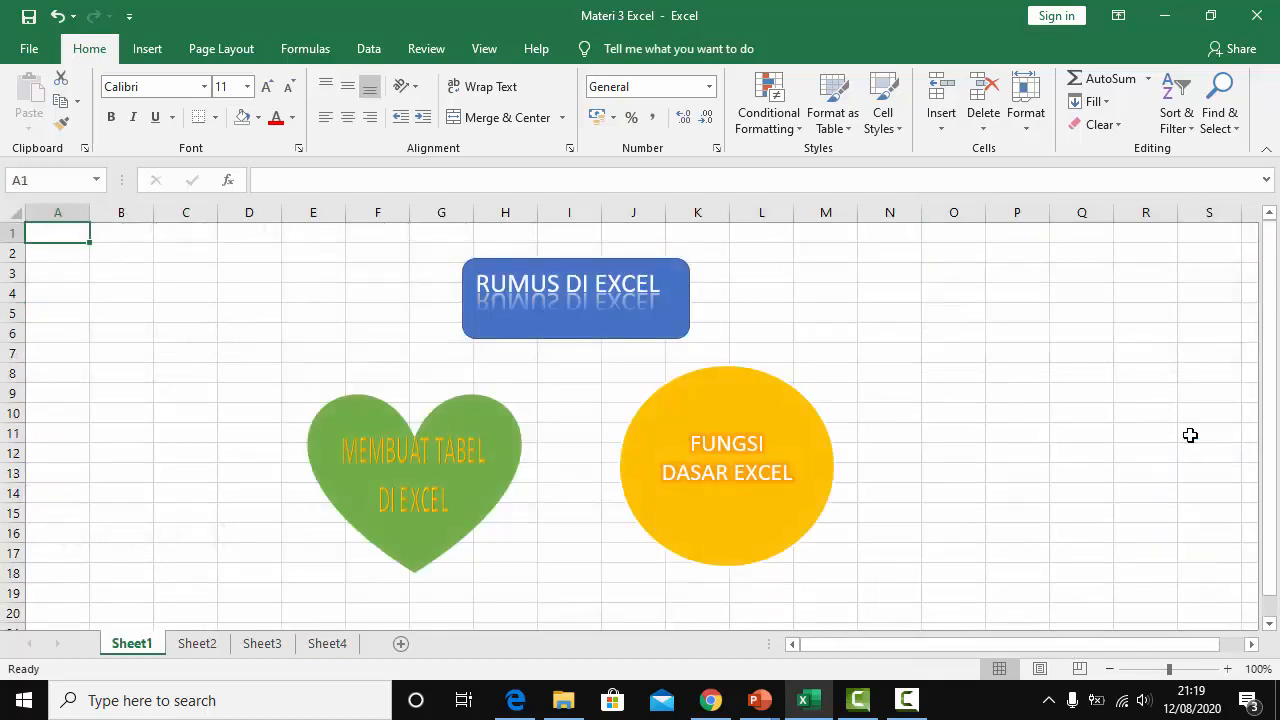